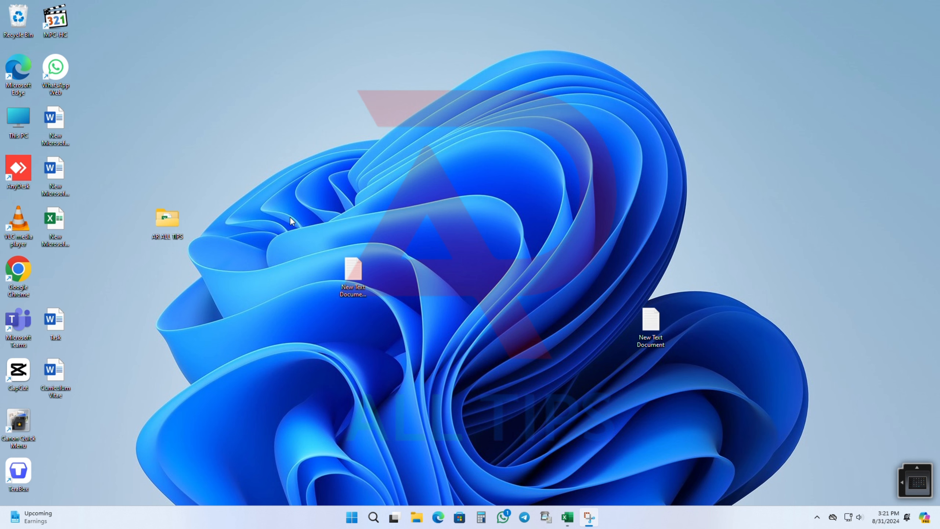
# - Open the New Microsoft Excel Worksheet workbook from the desktop and clear the existing cell selection
pyautogui.doubleClick(58, 234)
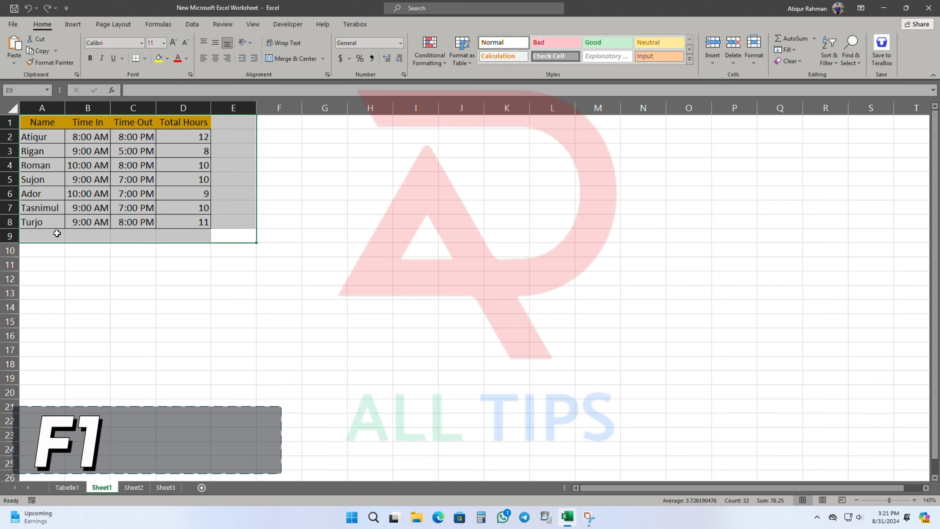
pyautogui.click(279, 350)
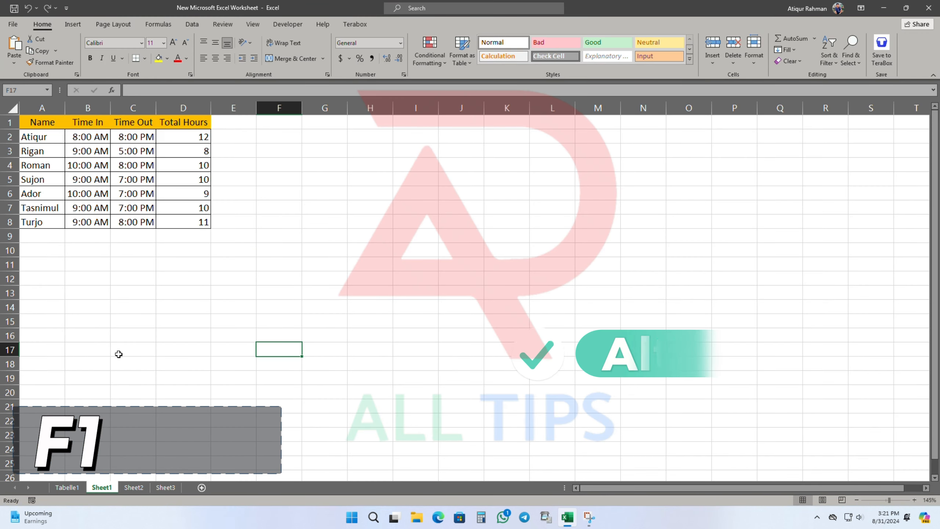
# - Insert a default column chart from the range A1:E13 and apply the dark chart style with the black background
pyautogui.moveTo(233, 293); pyautogui.dragTo(1, 90)
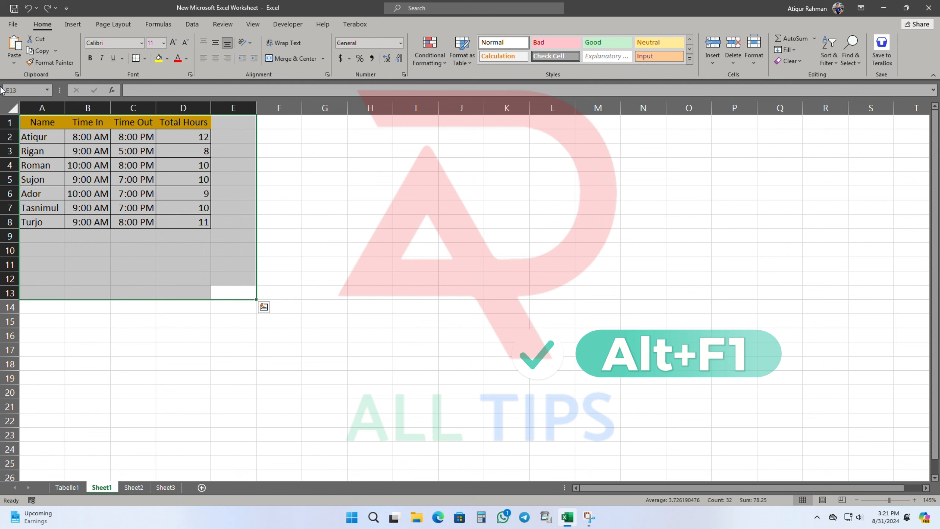
pyautogui.hotkey('alt', 'F1')
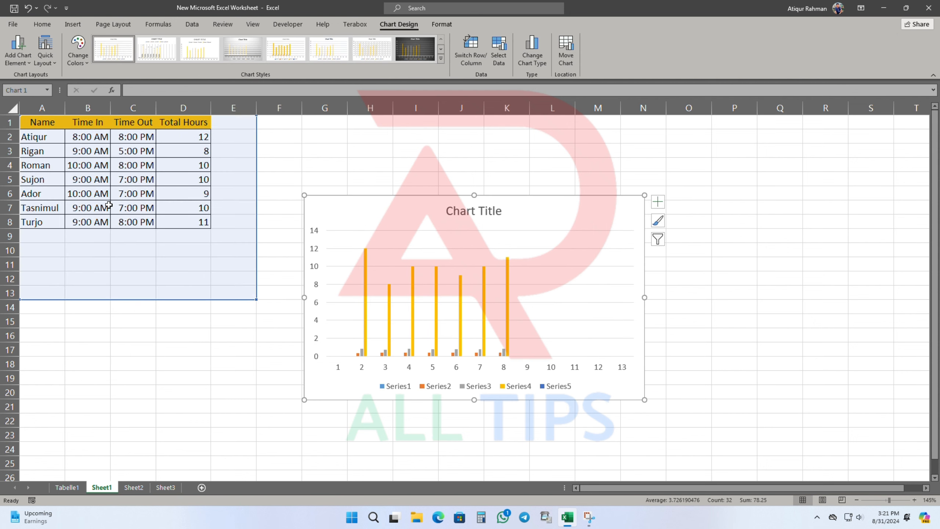
pyautogui.click(407, 50)
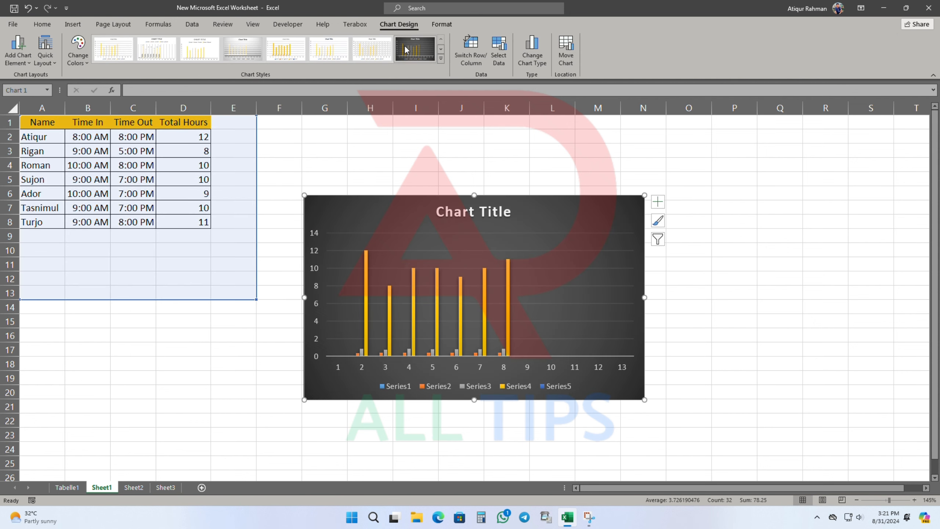
pyautogui.click(514, 182)
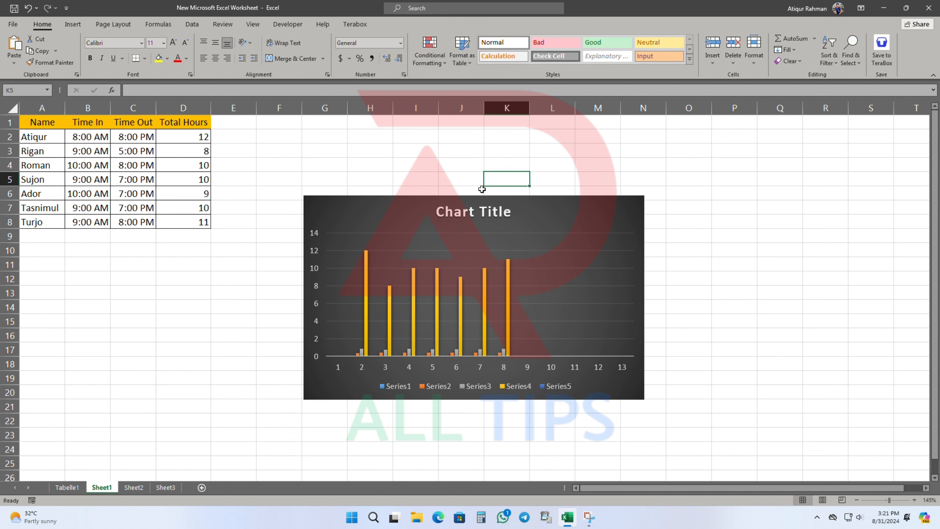
# - Undo the dark chart style and the chart insertion on Sheet1
pyautogui.hotkey('ctrl', 'z')
pyautogui.hotkey('ctrl', 'z')
pyautogui.hotkey('ctrl', 'z')
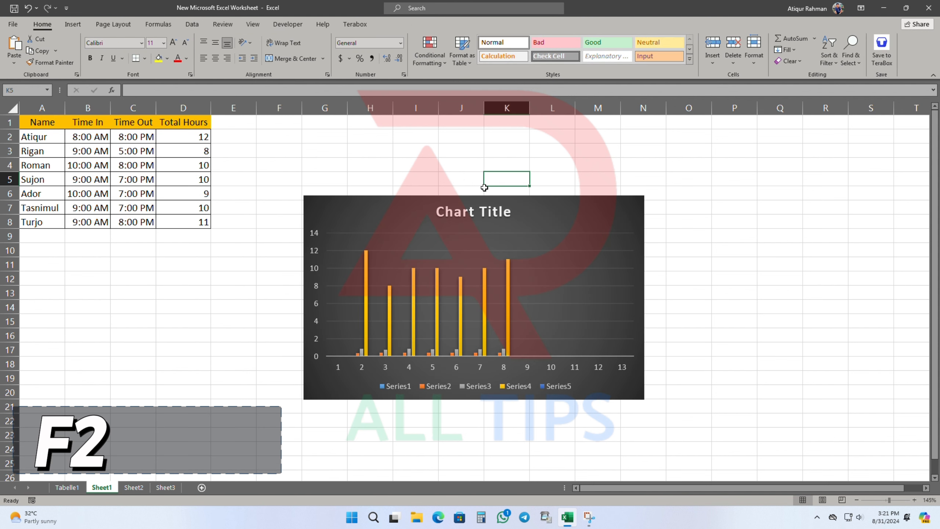
pyautogui.hotkey('ctrl', 'z')
pyautogui.hotkey('ctrl', 'z')
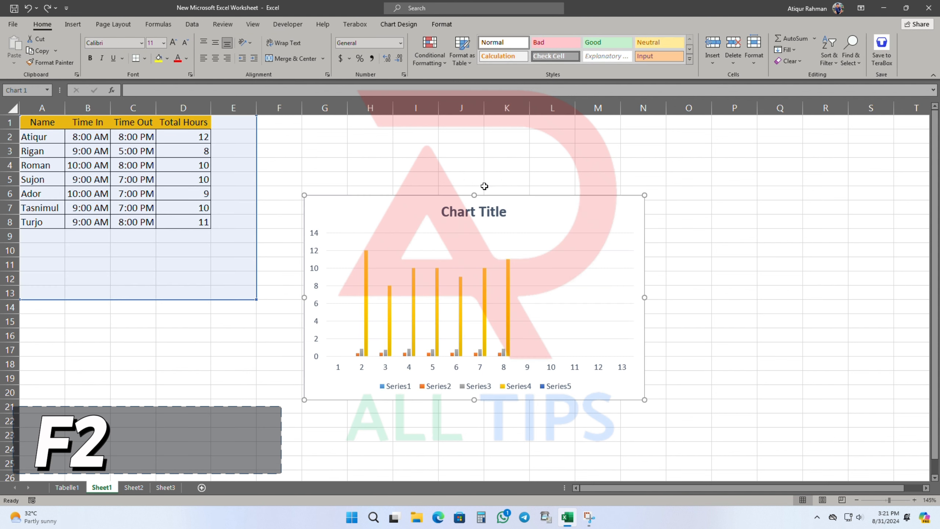
pyautogui.hotkey('ctrl', 'z')
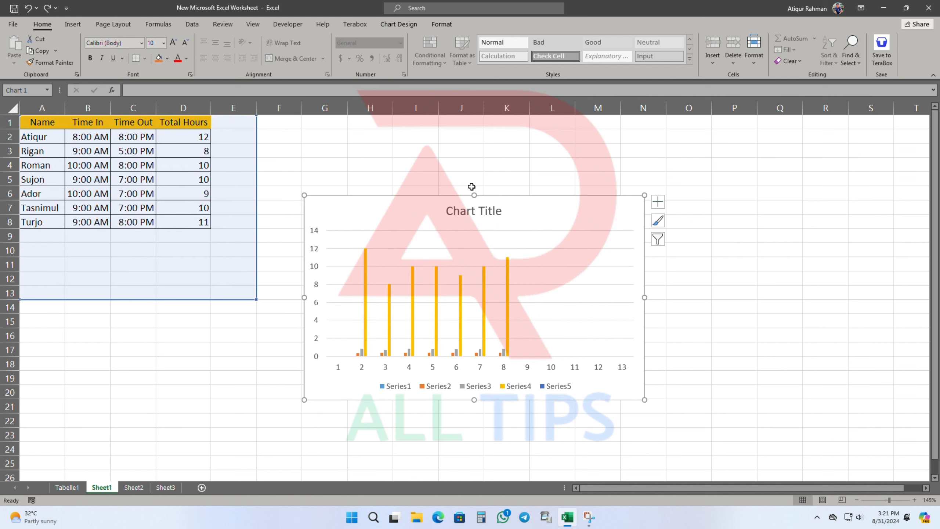
pyautogui.hotkey('ctrl', 'z')
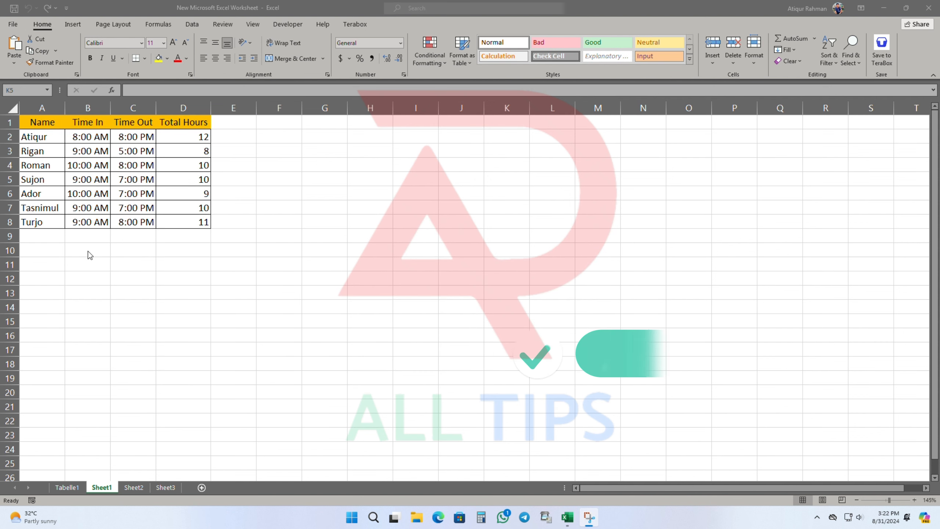
pyautogui.hotkey('alt', 'F2')
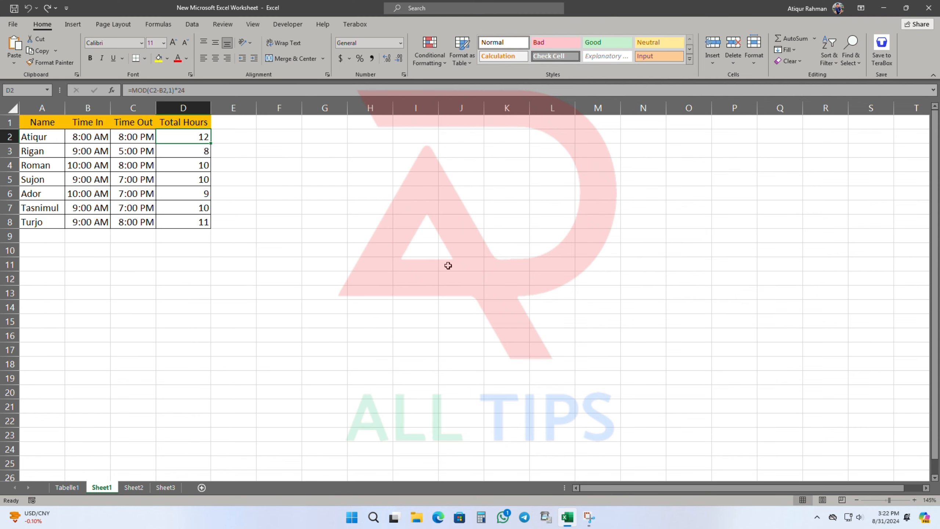
# - Add a note with short placeholder text to cell D2 in the Total Hours column
pyautogui.hotkey('shift', 'F2')
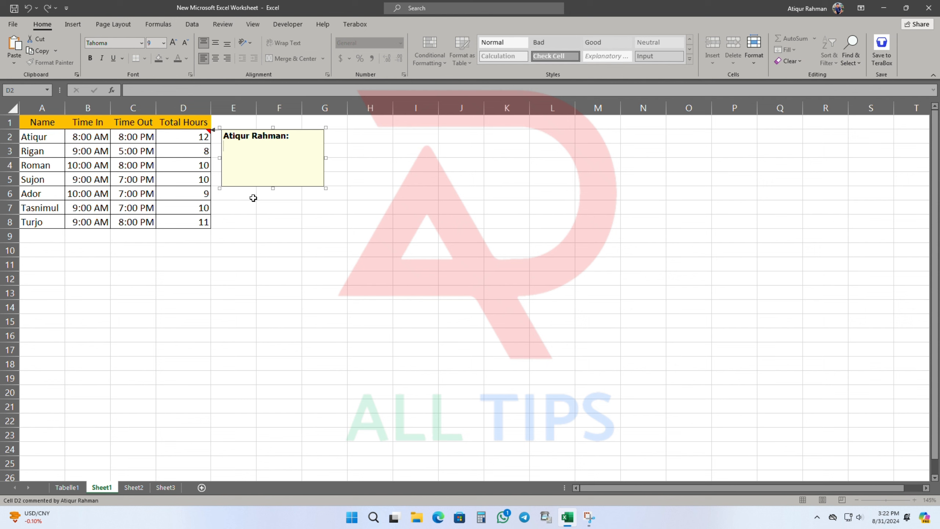
pyautogui.write('asf')
pyautogui.click(275, 247)
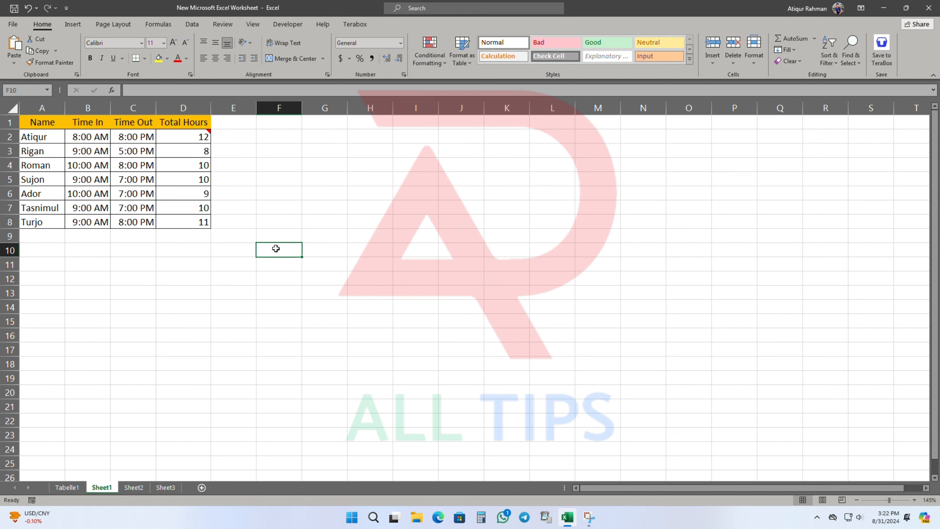
# - Add a note reading "hrghg" to cell D3 and display it for review
pyautogui.click(186, 154)
pyautogui.hotkey('shift', 'F2')
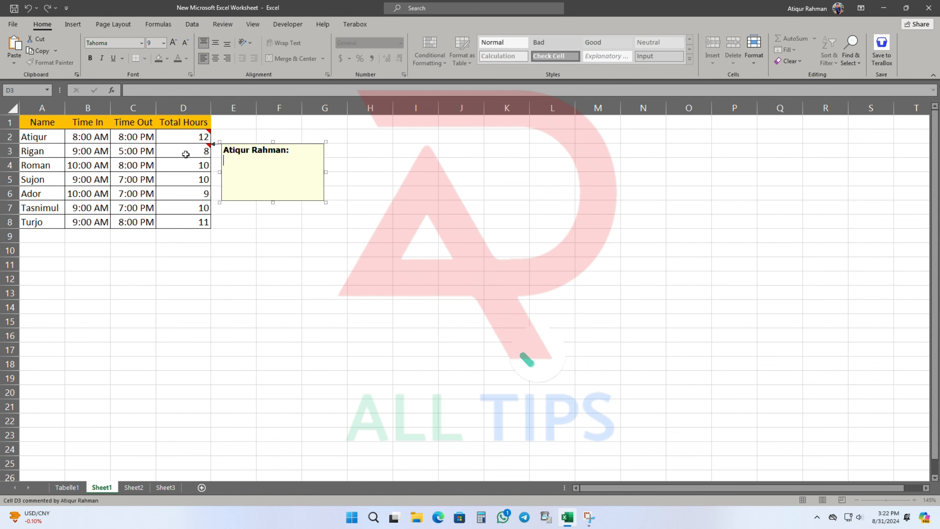
pyautogui.write('Rigan')
pyautogui.click(255, 235)
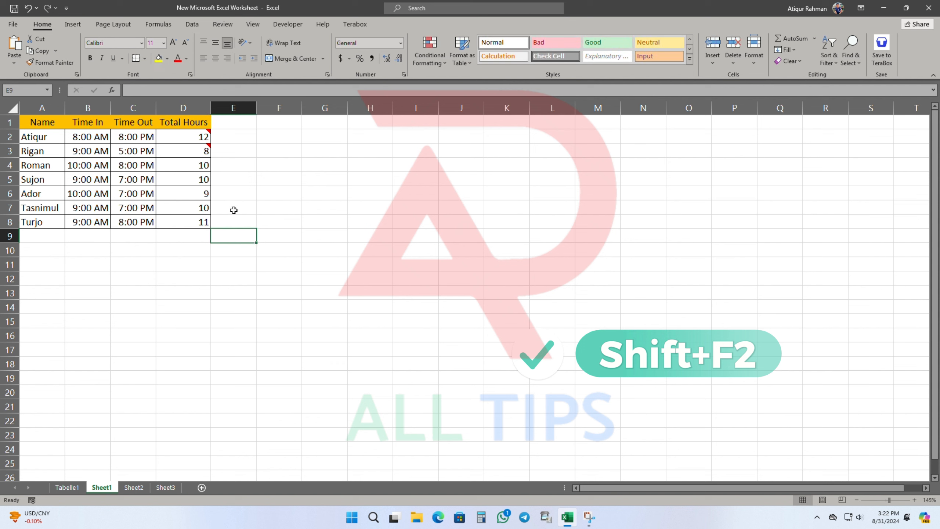
pyautogui.moveTo(189, 147)
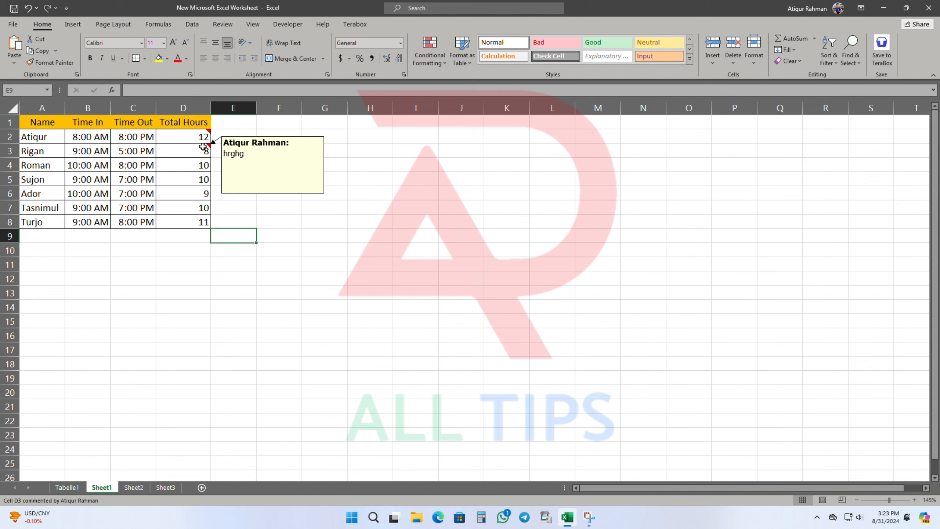
# - Select the range A1:E9, open the Name Manager, and move its window clear of the table to view its options
pyautogui.moveTo(233, 250); pyautogui.dragTo(7, 118)
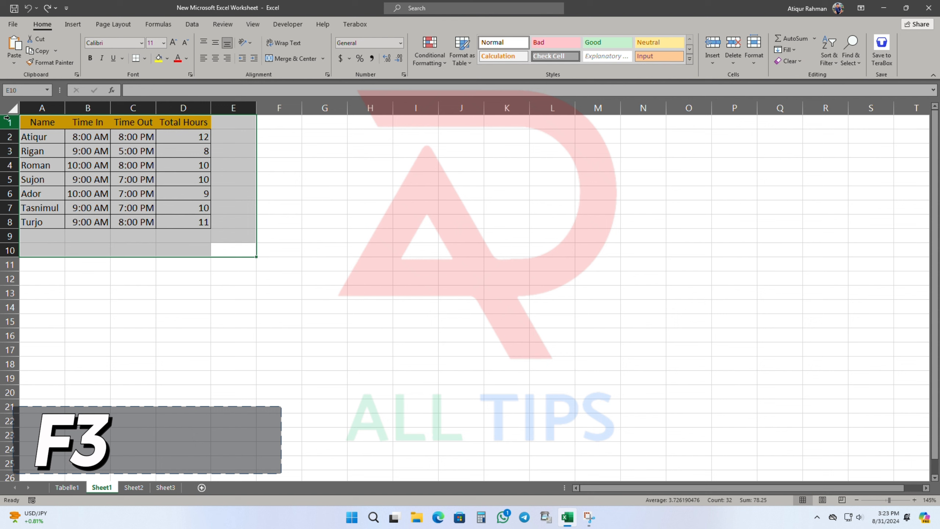
pyautogui.click(206, 306)
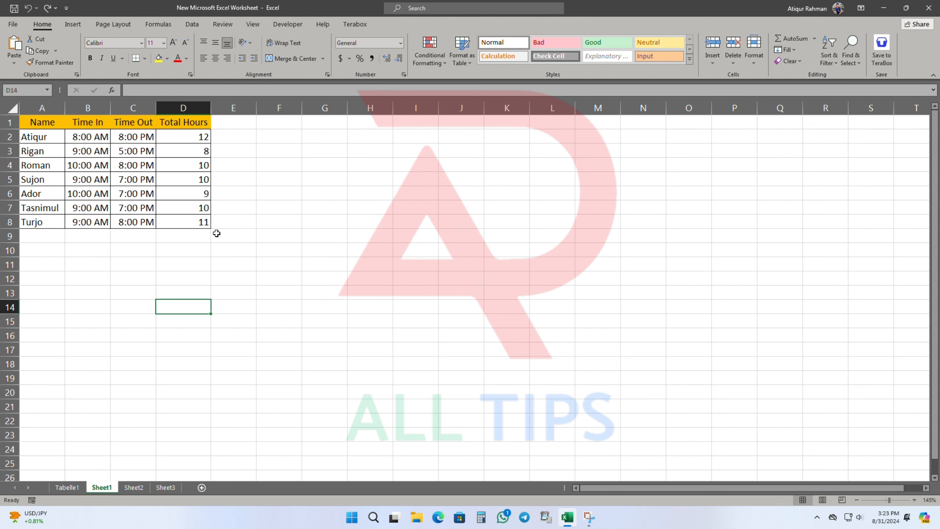
pyautogui.moveTo(216, 233); pyautogui.dragTo(30, 123)
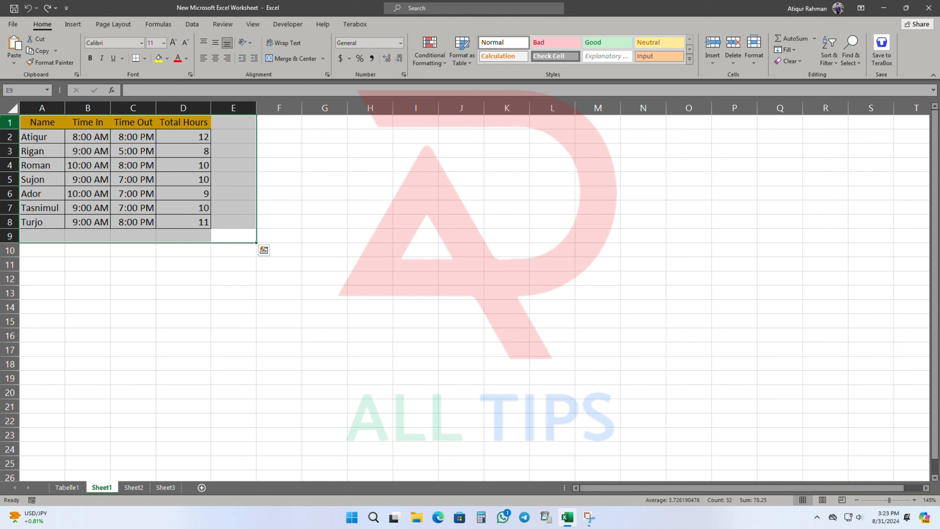
pyautogui.hotkey('ctrl', 'F3')
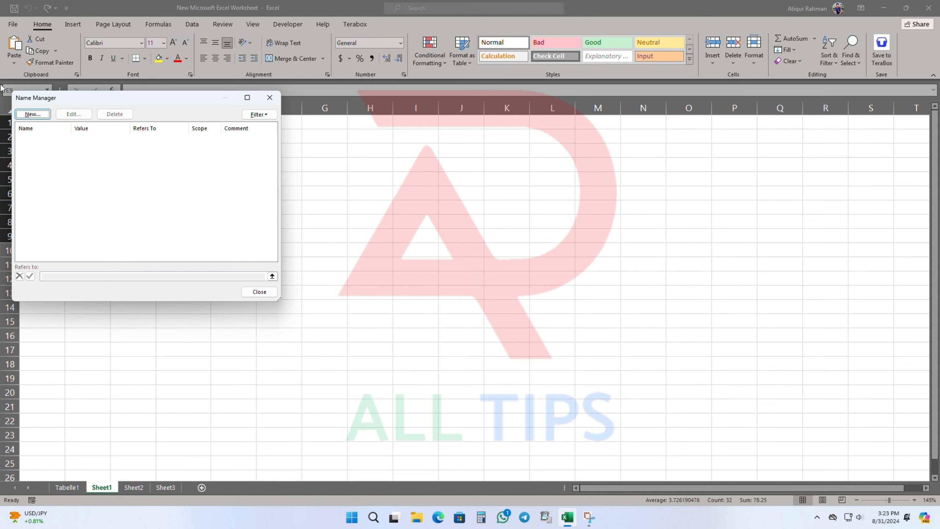
pyautogui.moveTo(122, 98); pyautogui.dragTo(275, 135)
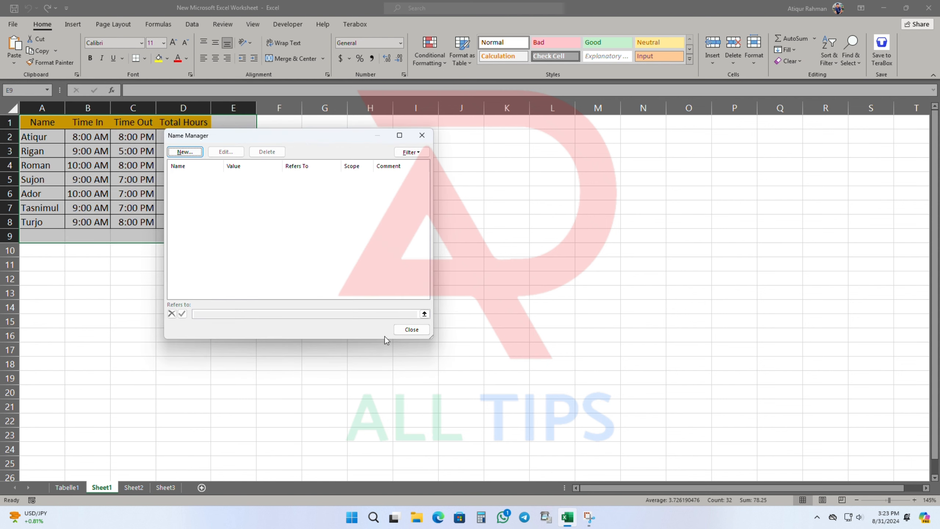
pyautogui.click(410, 151)
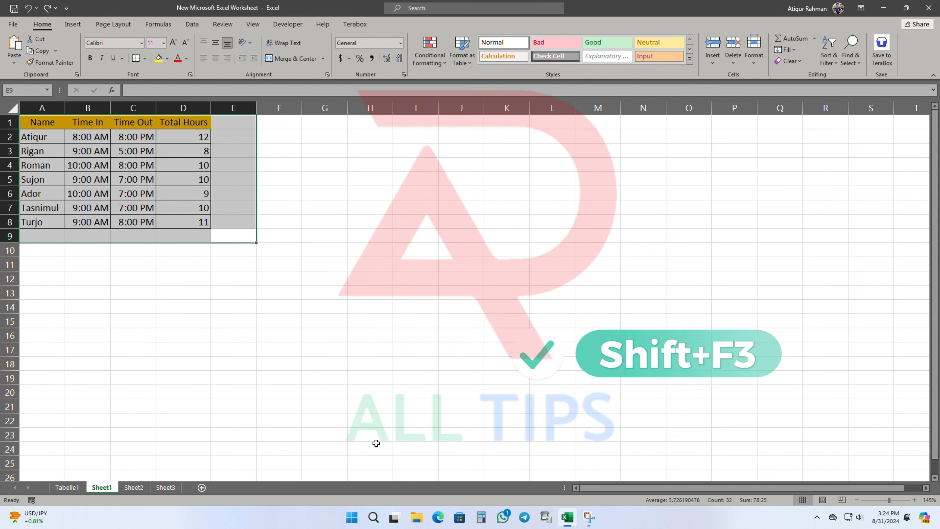
# - Open Insert Function, review the descriptions of AVERAGE, HYPERLINK, COUNT, MAX and SIN, and cancel without inserting any function
pyautogui.hotkey('shift', 'F3')
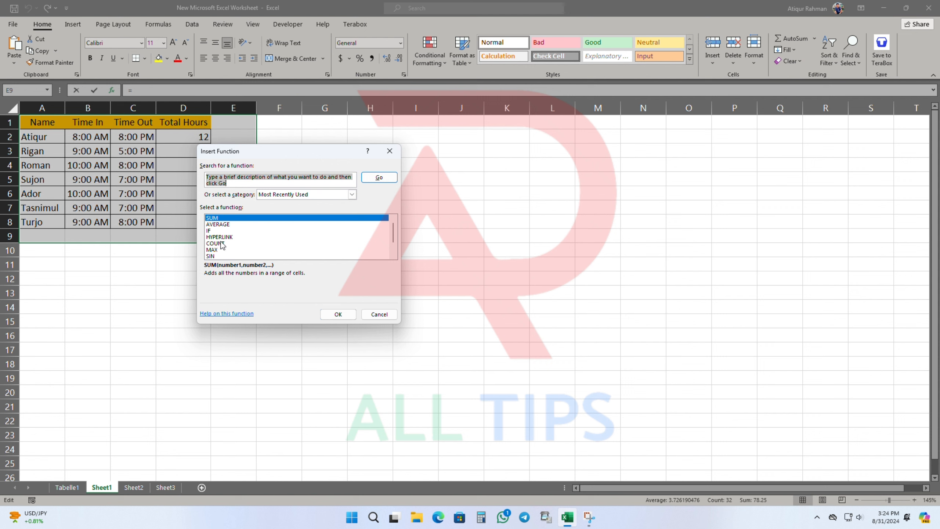
pyautogui.click(217, 224)
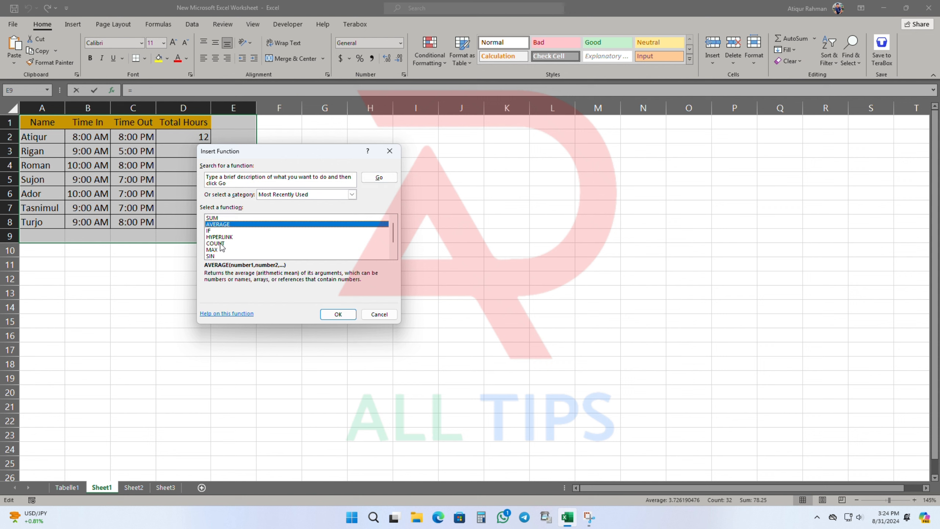
pyautogui.click(217, 237)
pyautogui.click(216, 244)
pyautogui.click(214, 249)
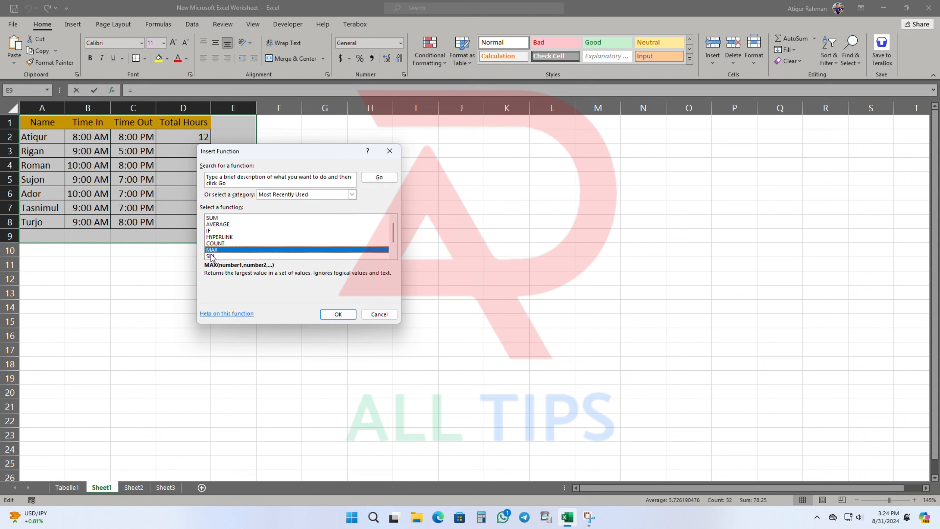
pyautogui.click(210, 256)
pyautogui.click(212, 237)
pyautogui.click(217, 224)
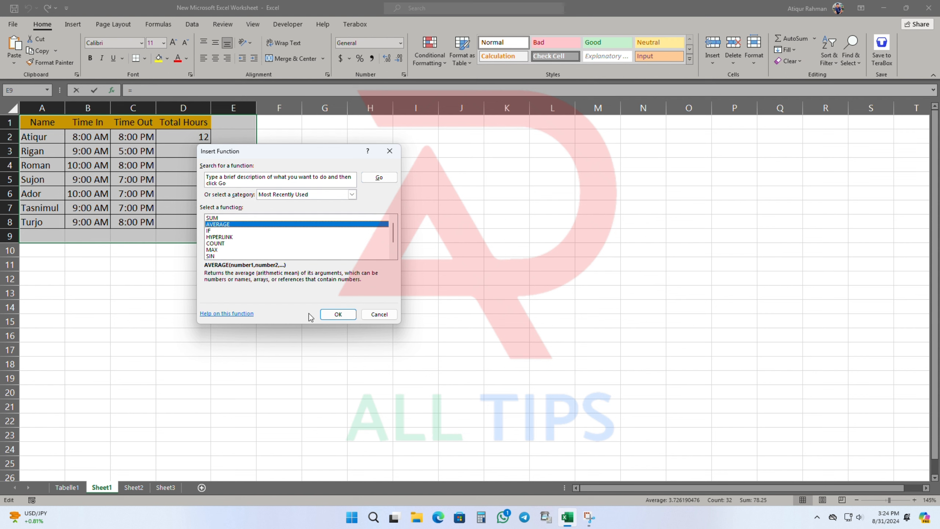
pyautogui.click(379, 314)
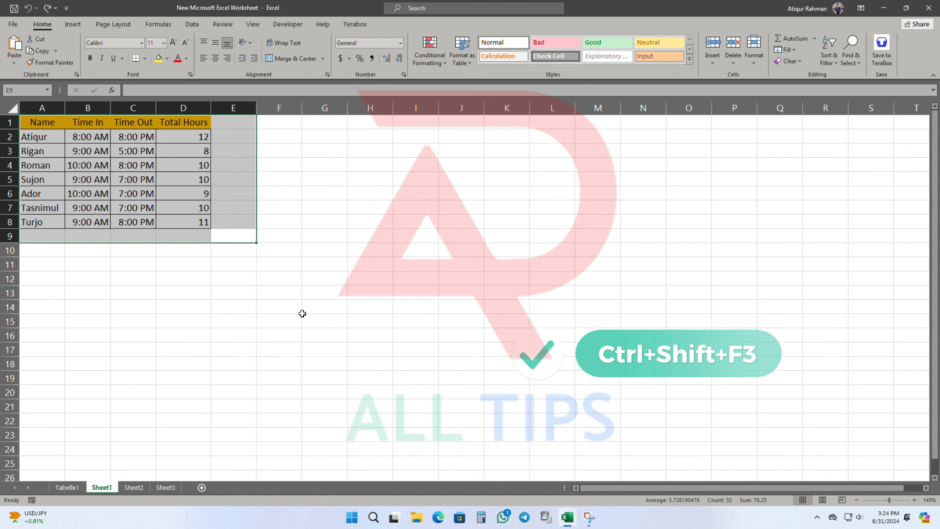
# - Open Create Names from Selection for A1:E9, additionally select Bottom row and Right column, and cancel the dialog
pyautogui.hotkey('ctrl', 'shift', 'F3')
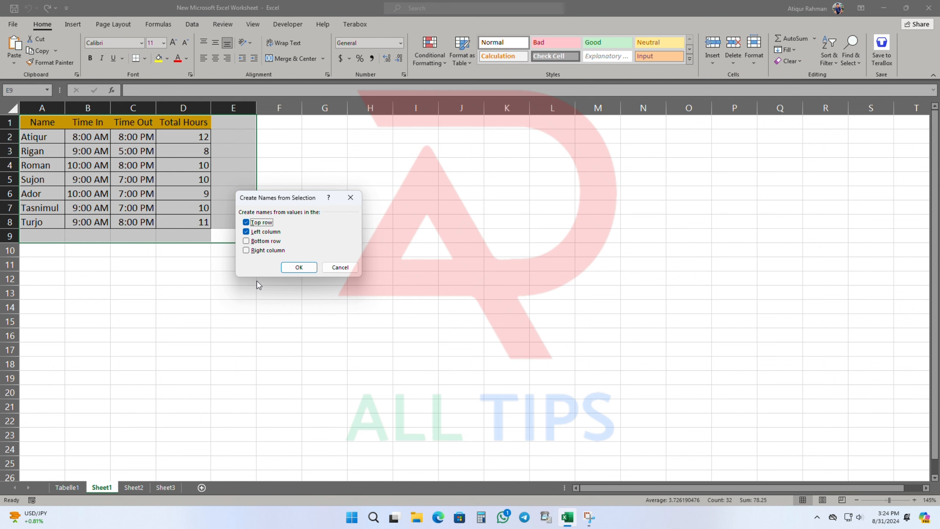
pyautogui.moveTo(275, 198); pyautogui.dragTo(335, 175)
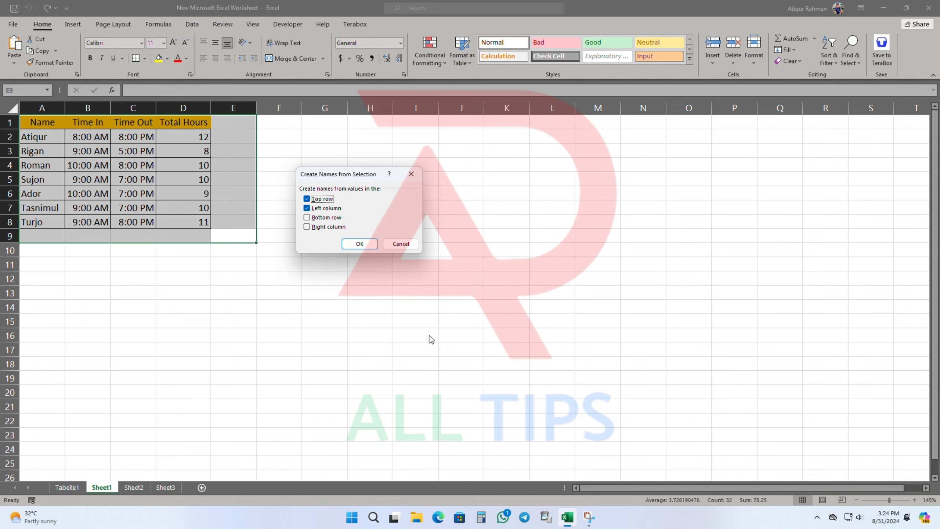
pyautogui.moveTo(339, 178)
pyautogui.mouseDown()
pyautogui.moveTo(343, 170)
pyautogui.moveTo(338, 177)
pyautogui.mouseUp()
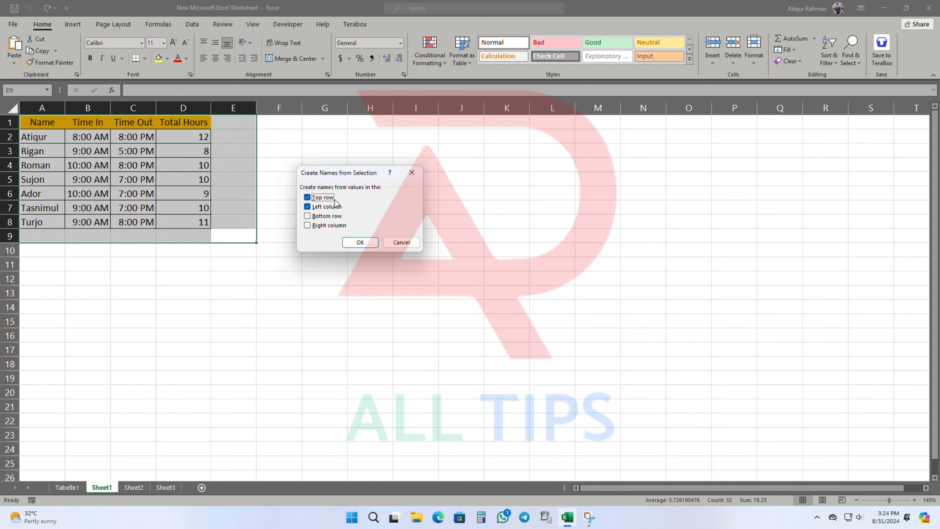
pyautogui.click(307, 216)
pyautogui.click(307, 226)
pyautogui.click(404, 242)
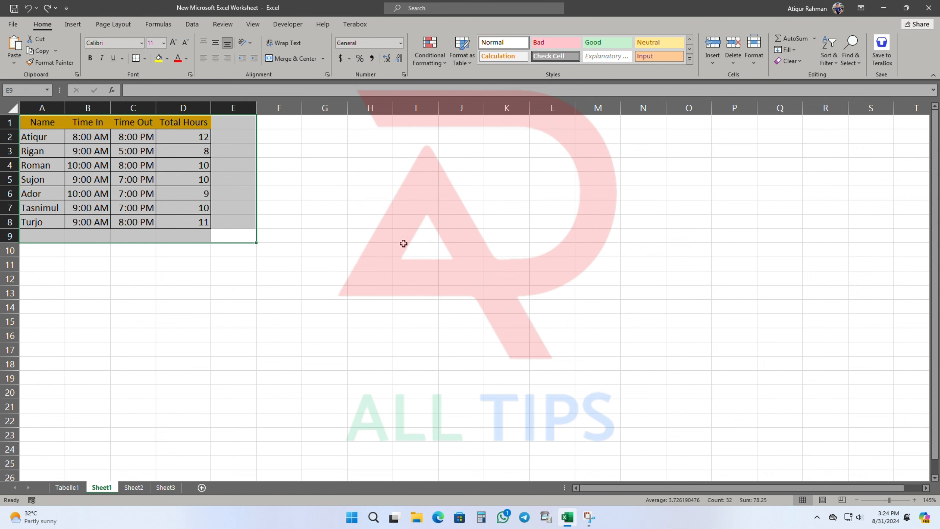
# - Clear the range selection and request closing the workbook, cancelling the first save prompt before requesting it again
pyautogui.press('F4')
pyautogui.click(291, 266)
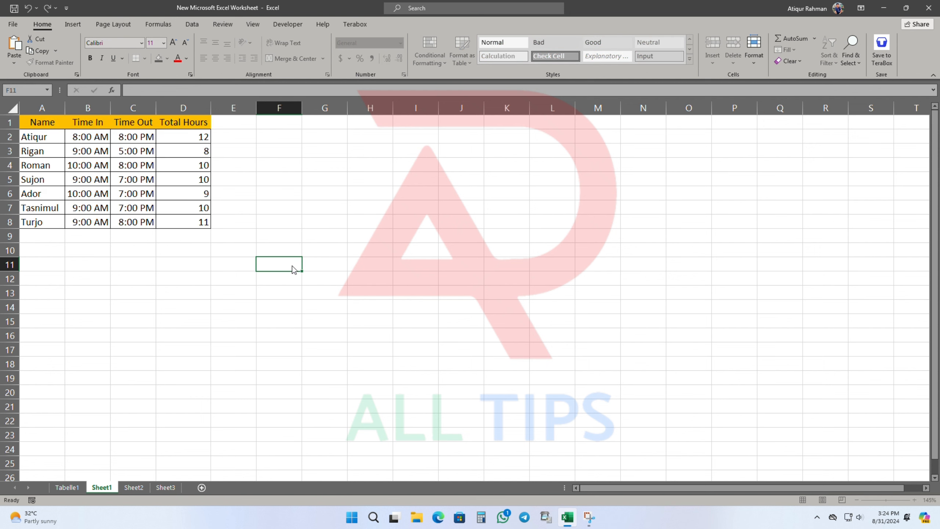
pyautogui.hotkey('ctrl', 'F4')
pyautogui.moveTo(438, 230); pyautogui.dragTo(336, 159)
pyautogui.click(445, 161)
pyautogui.hotkey('ctrl', 'F4')
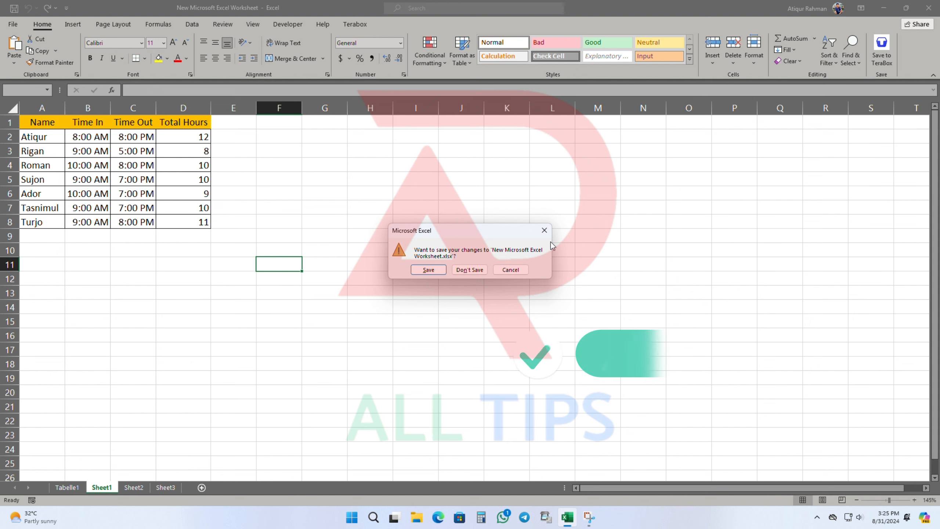
# - Request closing Excel twice in a row and cancel the save prompt each time, keeping the workbook open
pyautogui.hotkey('alt', 'F4')
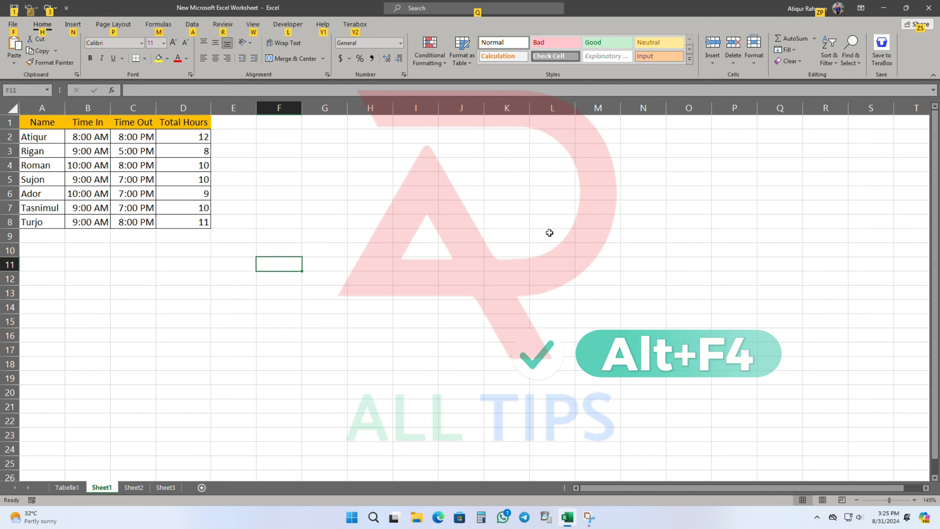
pyautogui.hotkey('alt', 'F4')
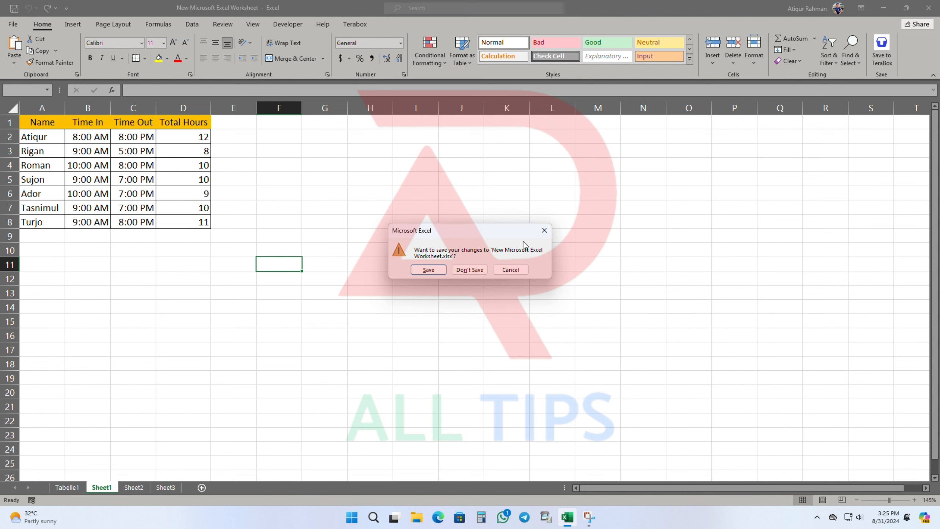
pyautogui.click(544, 230)
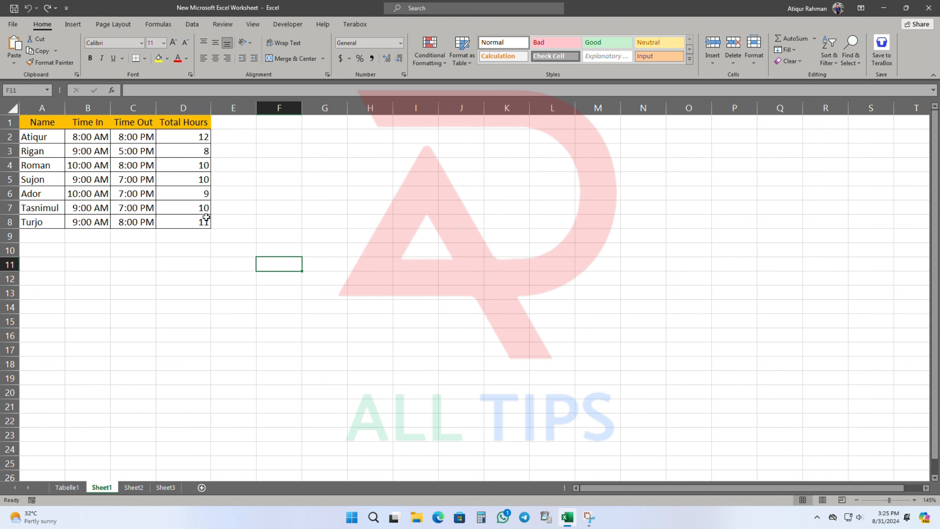
# - Select the range A1:E9, repeat the last find within it, and clear the selection by selecting cell E1
pyautogui.moveTo(229, 233); pyautogui.dragTo(8, 109)
pyautogui.hotkey('shift', 'F4')
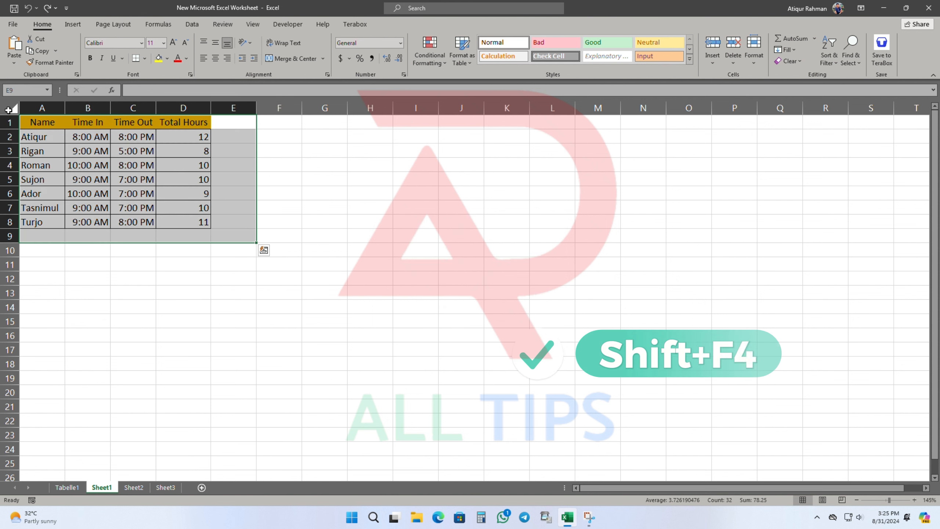
pyautogui.click(235, 122)
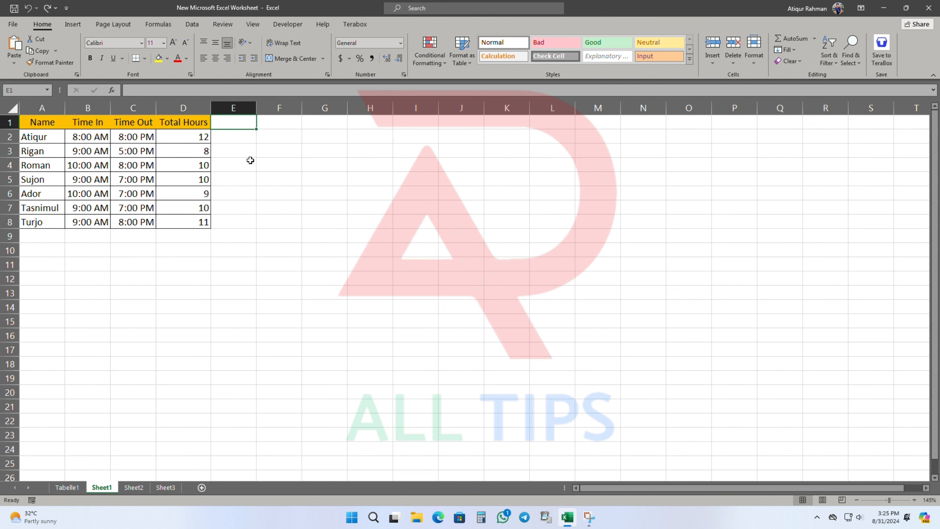
# - Select the range A1:E12, restore the workbook window from its maximised size, and move the window slightly on the desktop
pyautogui.moveTo(225, 280); pyautogui.dragTo(10, 117)
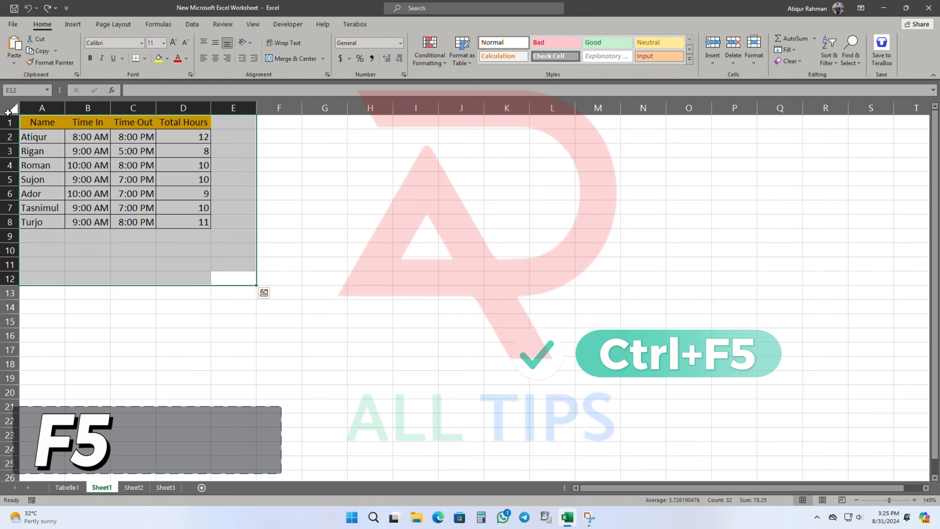
pyautogui.hotkey('ctrl', 'F5')
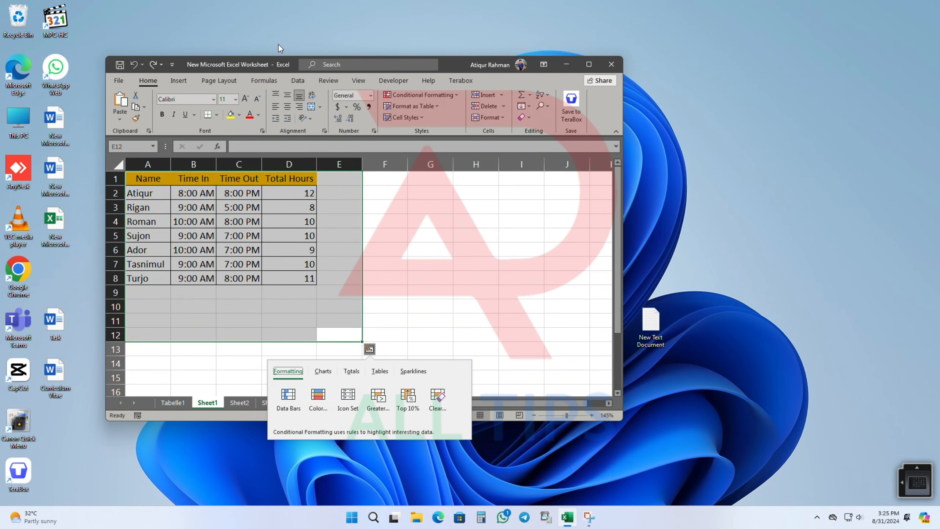
pyautogui.moveTo(452, 64); pyautogui.dragTo(420, 62)
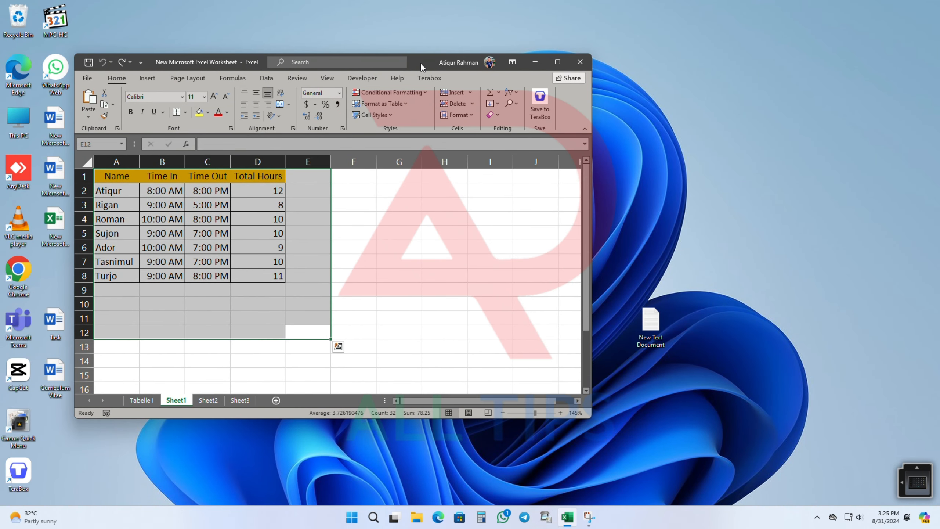
# - Bring up Find and Replace and close it without searching, maximise the workbook window, and select cell I9
pyautogui.hotkey('shift', 'F5')
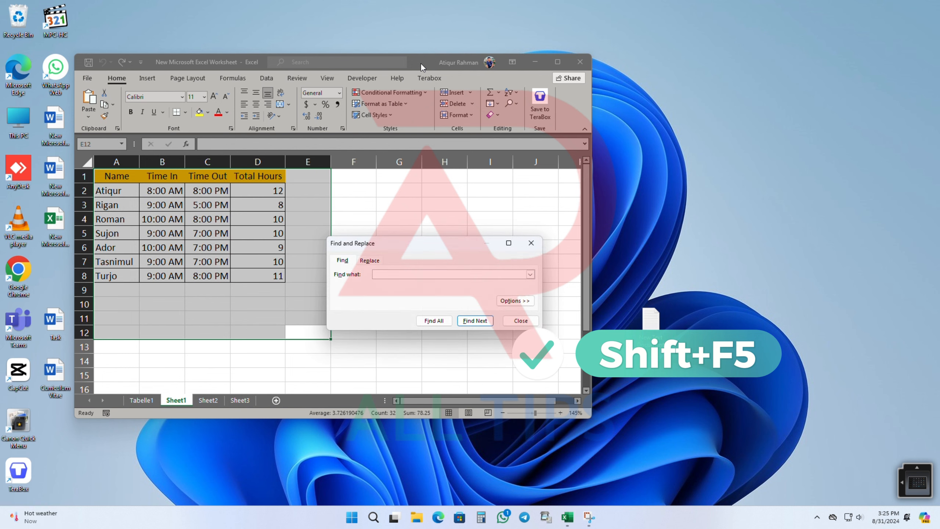
pyautogui.click(520, 320)
pyautogui.click(566, 63)
pyautogui.click(397, 238)
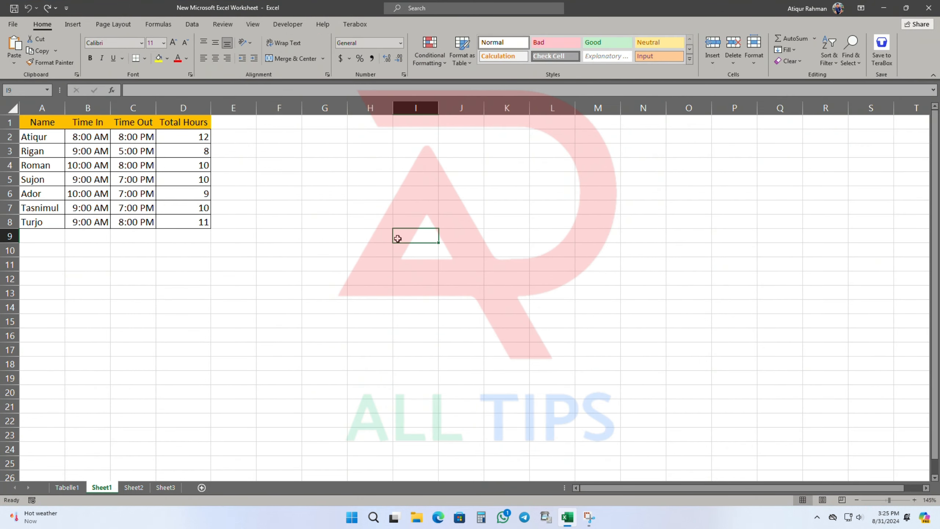
# - Open Find and Replace, view both its Find and Replace options, and close it without searching
pyautogui.hotkey('ctrl', 'f')
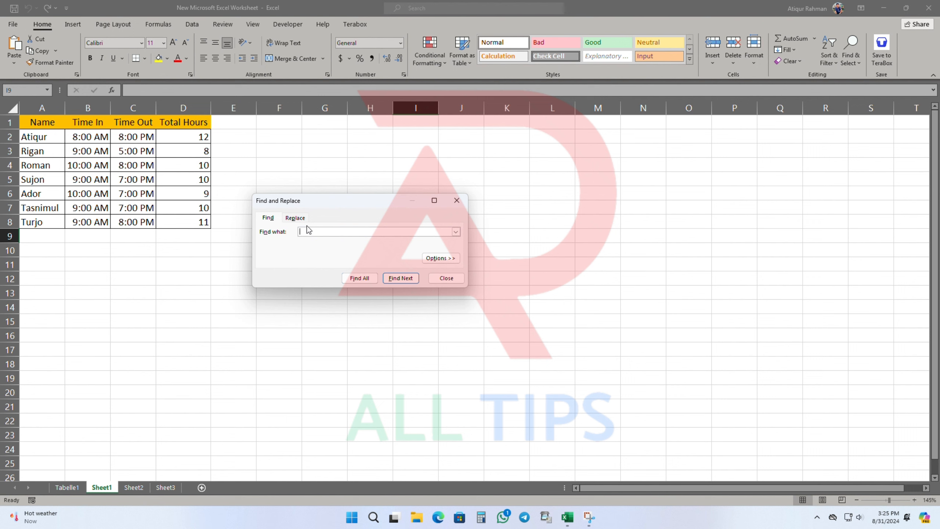
pyautogui.click(274, 219)
pyautogui.click(286, 218)
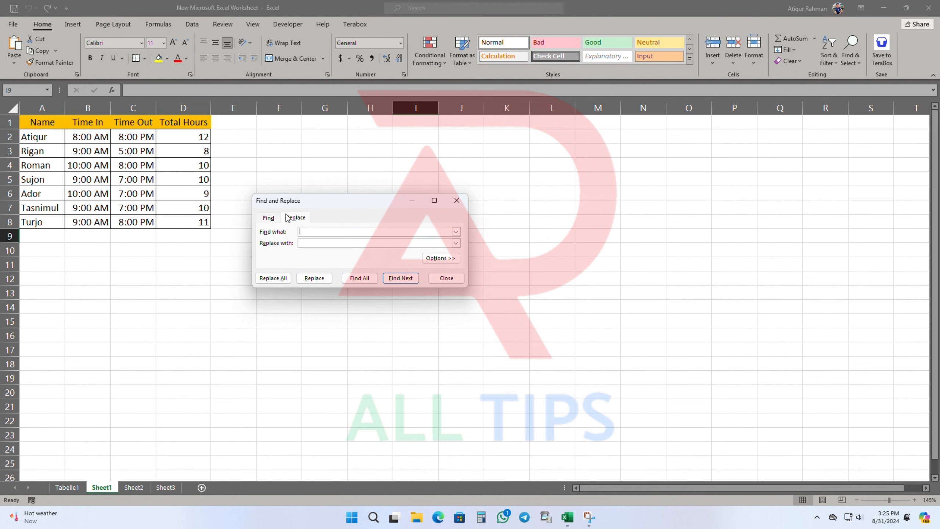
pyautogui.click(273, 219)
pyautogui.click(456, 200)
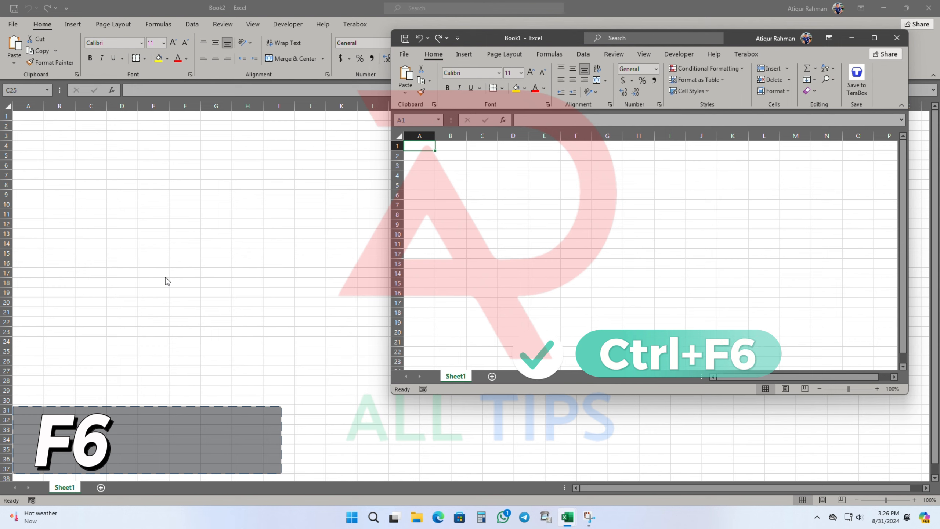
# - Cycle forward repeatedly through the open workbook windows of Book1, Book2 and the working-hours workbook
pyautogui.hotkey('ctrl', 'F6')
pyautogui.hotkey('ctrl', 'F6')
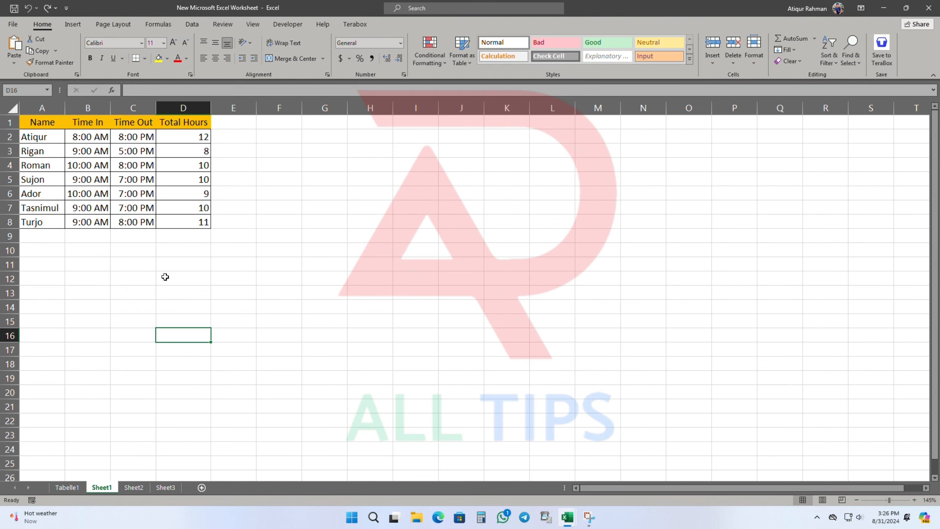
pyautogui.hotkey('ctrl', 'F6')
pyautogui.hotkey('ctrl', 'F6')
pyautogui.hotkey('ctrl', 'F6')
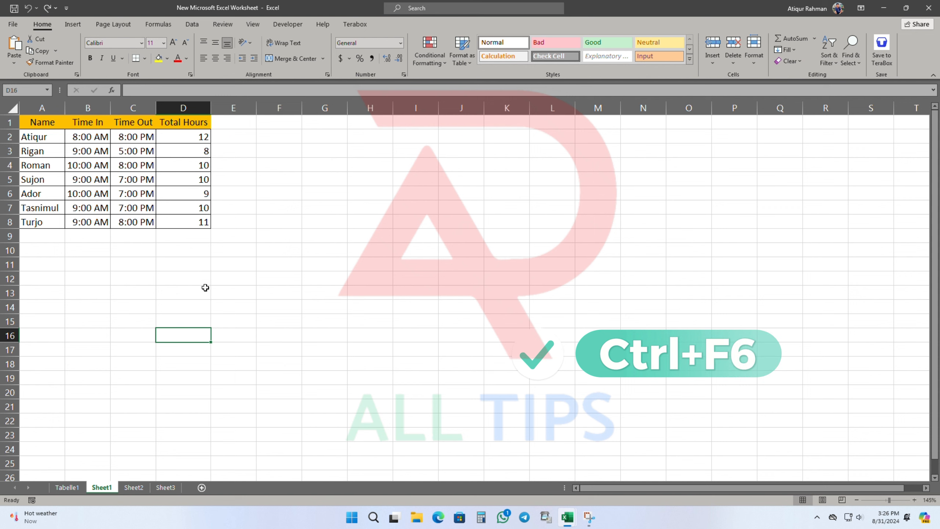
pyautogui.hotkey('ctrl', 'F6')
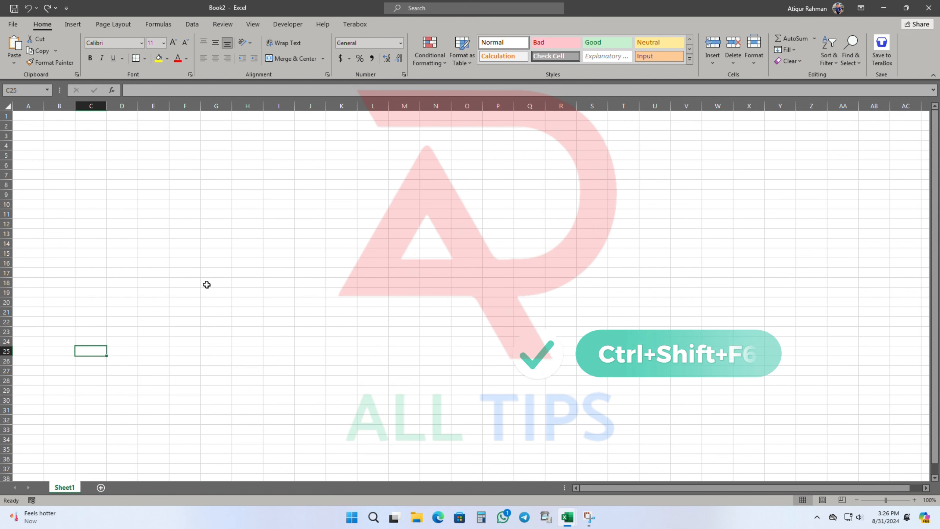
# - Cycle backward through the open workbook windows to the working-hours workbook and select an empty cell below its table
pyautogui.hotkey('ctrl', 'shift', 'F6')
pyautogui.hotkey('ctrl', 'shift', 'F6')
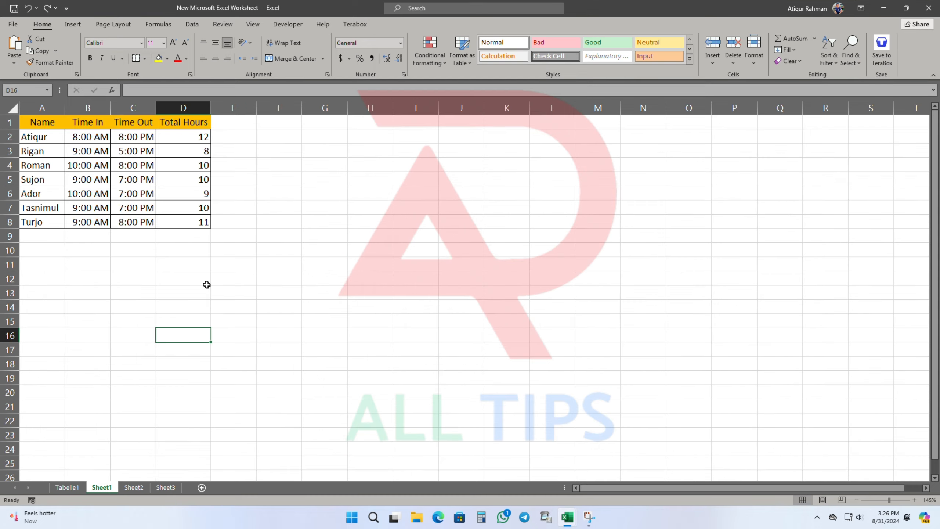
pyautogui.click(204, 283)
# - Select the range A1:G18, start a spelling check on it, and clear the selection by selecting cell I12
pyautogui.moveTo(335, 361); pyautogui.dragTo(2, 88)
pyautogui.press('F7')
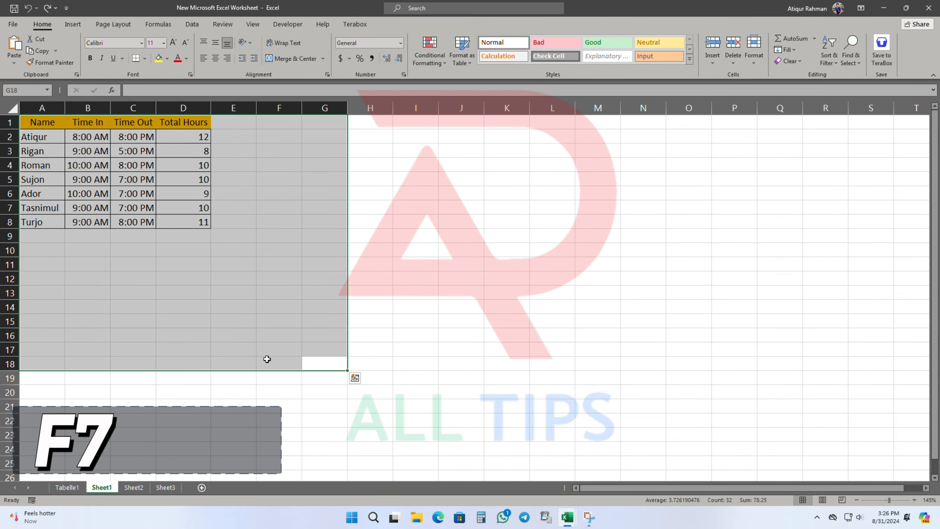
pyautogui.click(428, 275)
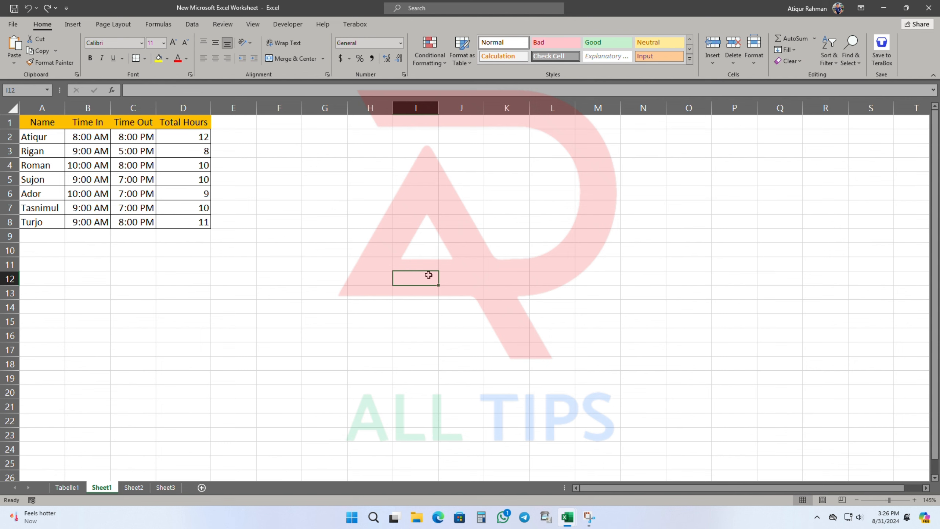
# - Try Extend Selection, select cell G14, restore the workbook window from its maximised size, and start the window Size command
pyautogui.press('F8')
pyautogui.hotkey('ctrl', 'F5')
pyautogui.click(309, 304)
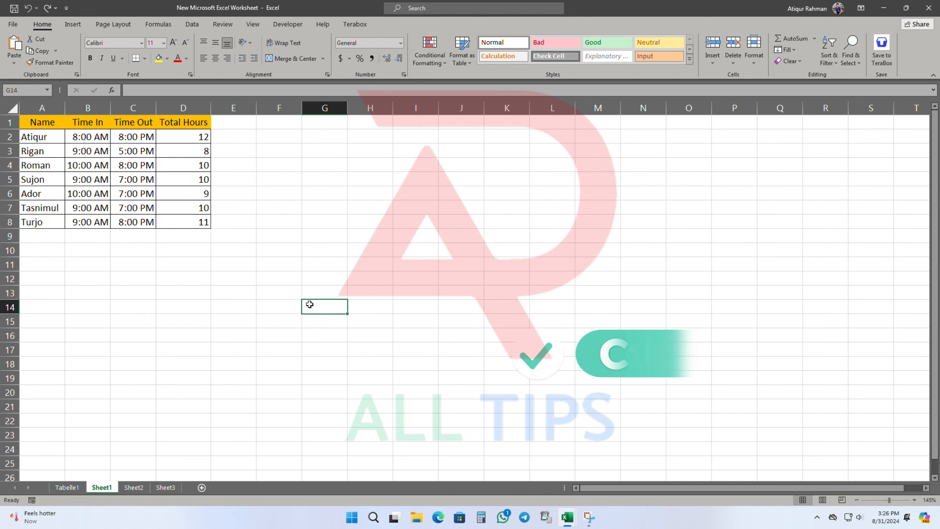
pyautogui.hotkey('ctrl', 'F5')
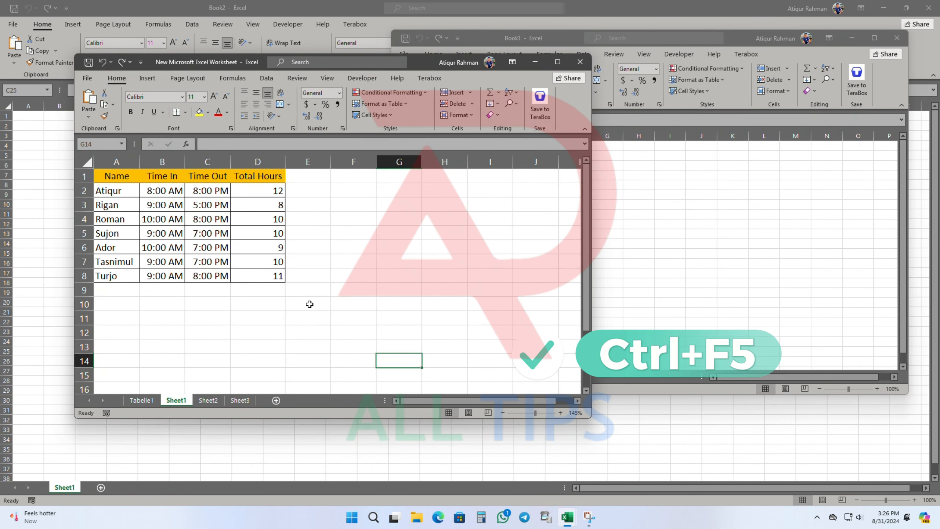
pyautogui.hotkey('ctrl', 'F8')
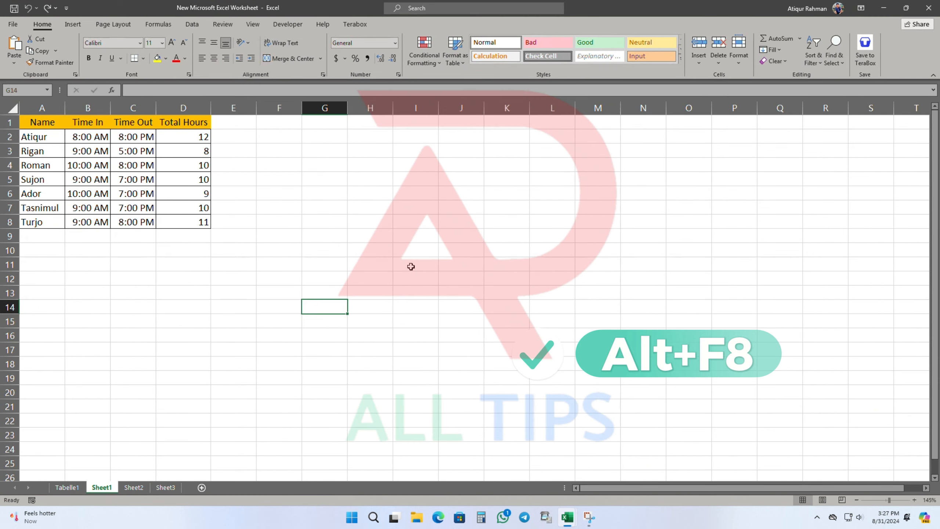
# - With cell E11 selected, open the Macro dialog, collapse and expand its macro name reference field, and close the dialog
pyautogui.click(224, 258)
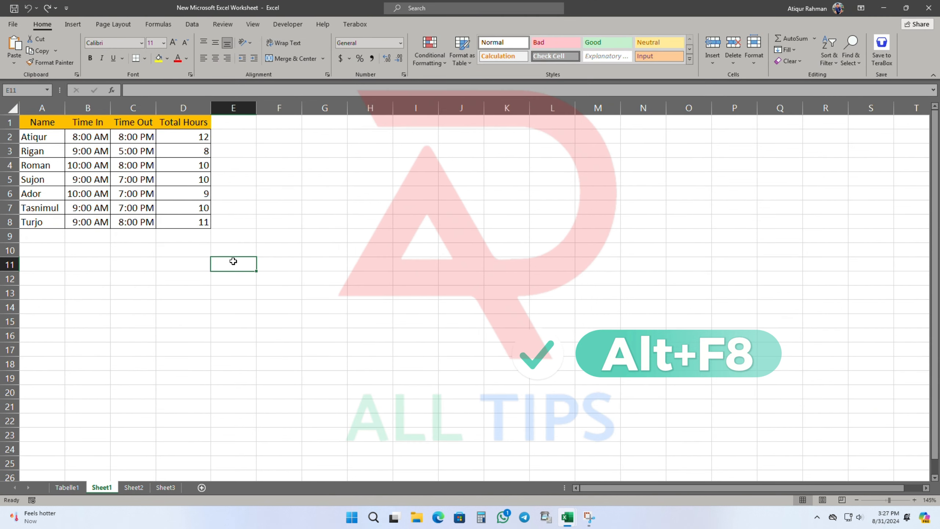
pyautogui.hotkey('alt', 'F8')
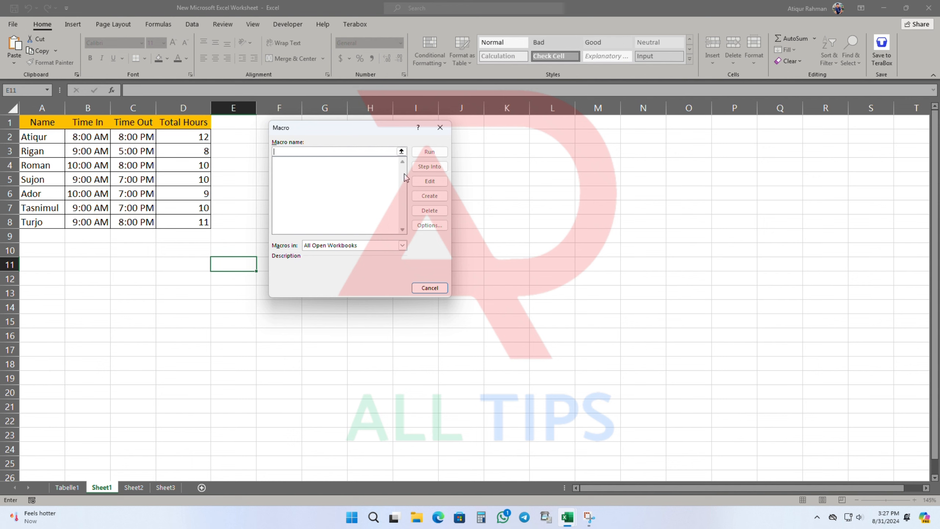
pyautogui.click(402, 152)
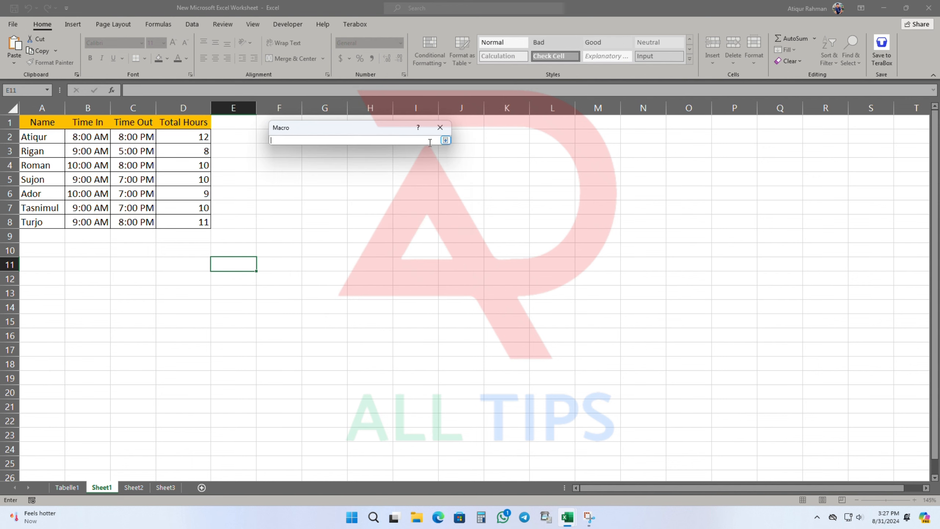
pyautogui.click(445, 140)
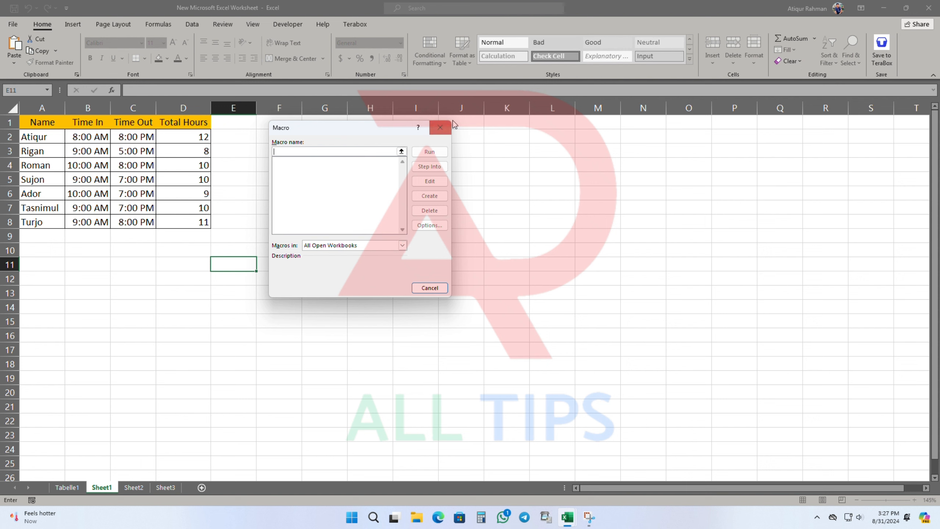
pyautogui.click(440, 130)
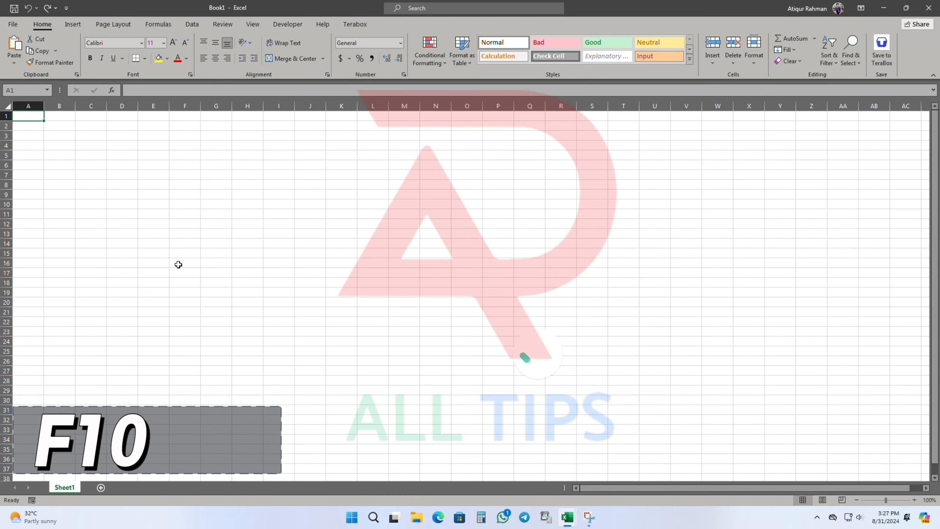
# - Switch from Book1 to the New Microsoft Excel Worksheet workbook and select cell G10
pyautogui.moveTo(568, 523)
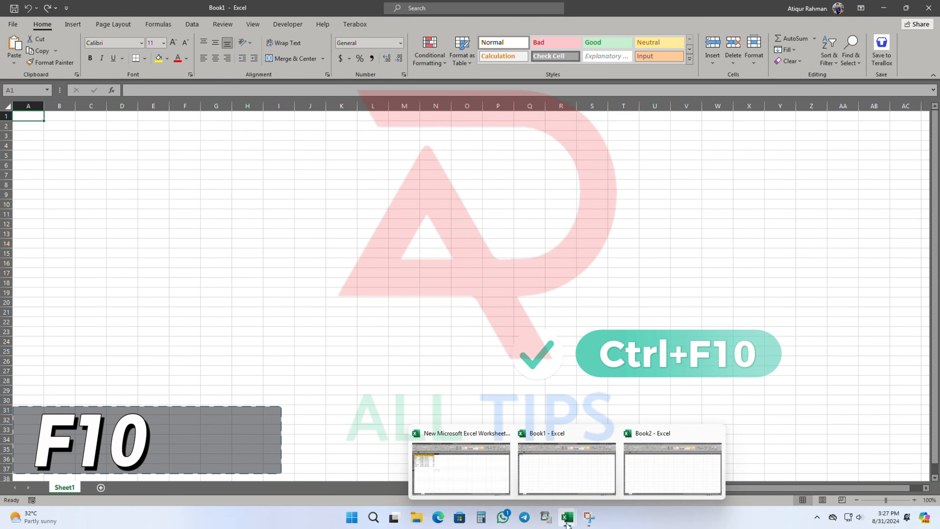
pyautogui.click(475, 471)
pyautogui.click(341, 254)
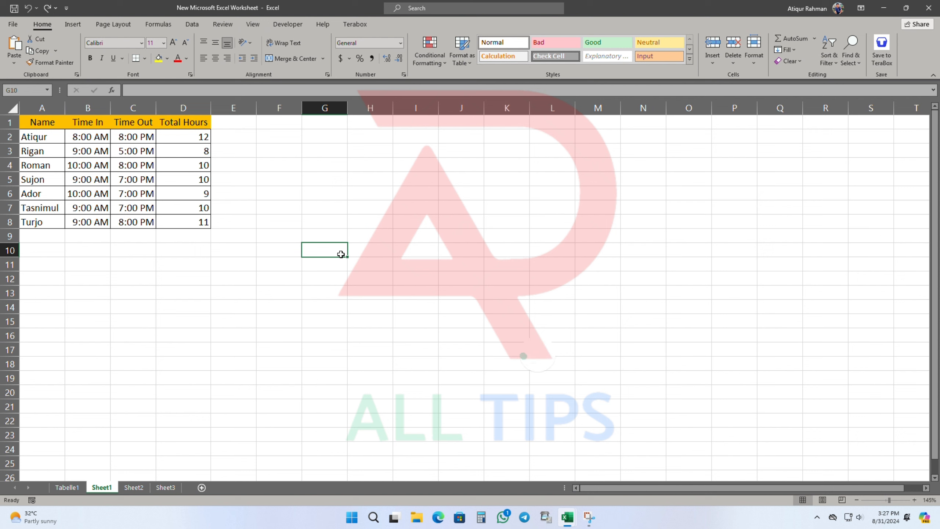
# - Display the context menu for cell G10 twice to view its commands, dismissing it each time
pyautogui.hotkey('shift', 'F10')
pyautogui.press('Escape')
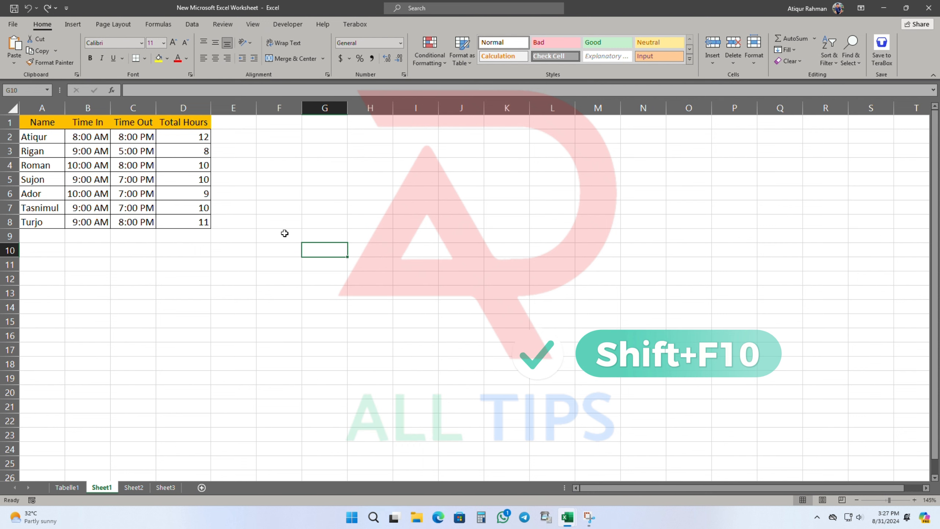
pyautogui.hotkey('shift', 'F10')
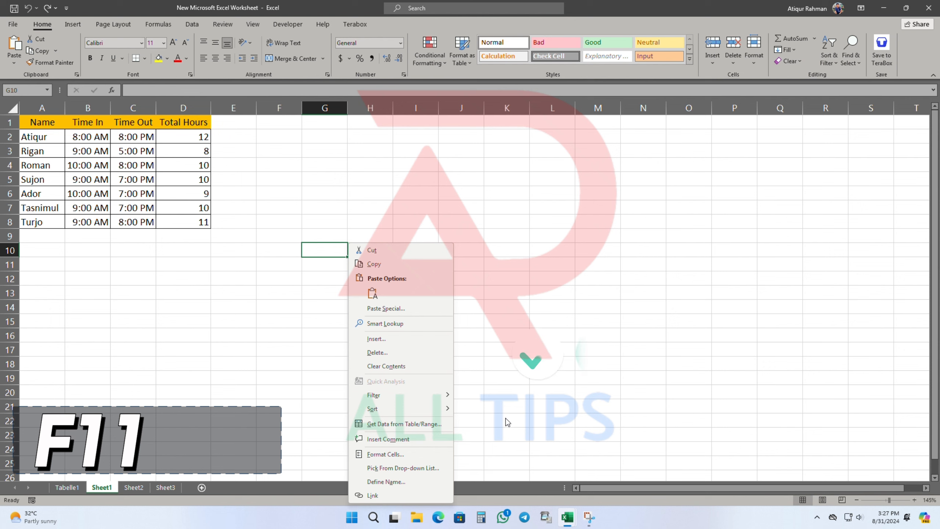
pyautogui.press('Escape')
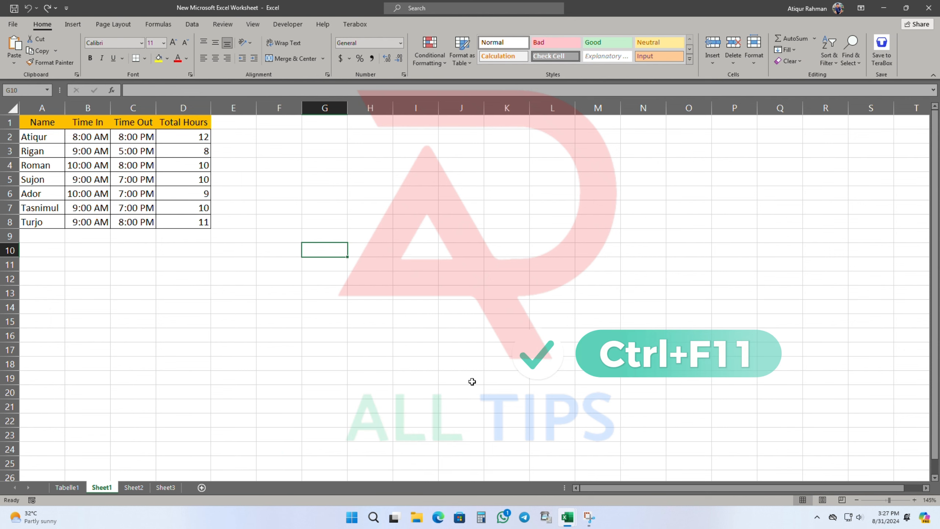
# - Insert a macro sheet before Sheet1, view the Tabelle1 sheet, and return to Sheet1
pyautogui.hotkey('ctrl', 'F11')
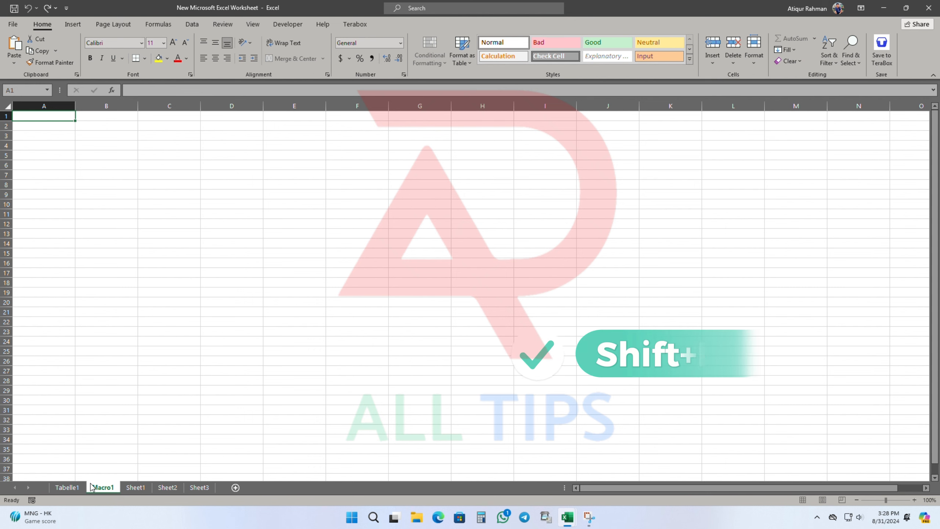
pyautogui.click(72, 486)
pyautogui.click(136, 488)
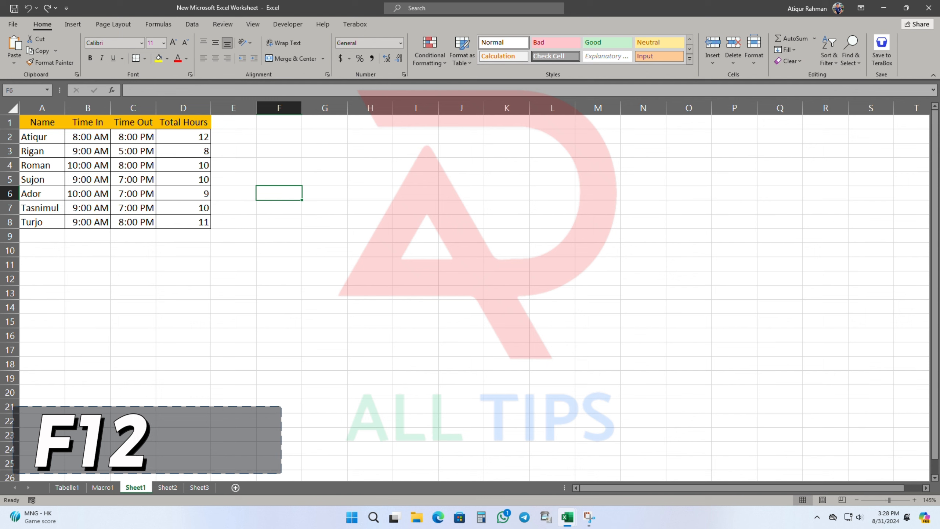
# - Open the Visual Basic for Applications editor from the worksheet and close it again
pyautogui.hotkey('alt', 'F11')
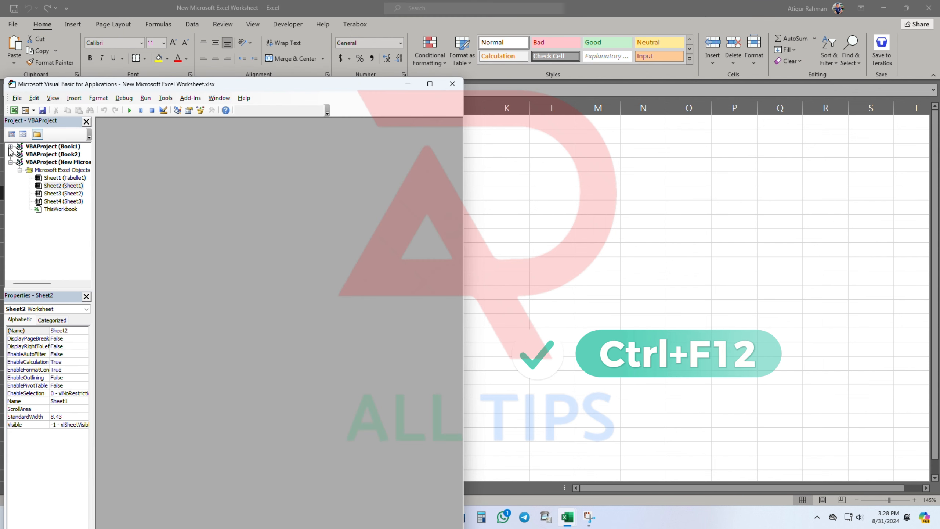
pyautogui.click(457, 86)
# - View the file Open dialog and cancel it, and display the print preview of Sheet1 and close it
pyautogui.hotkey('ctrl', 'F12')
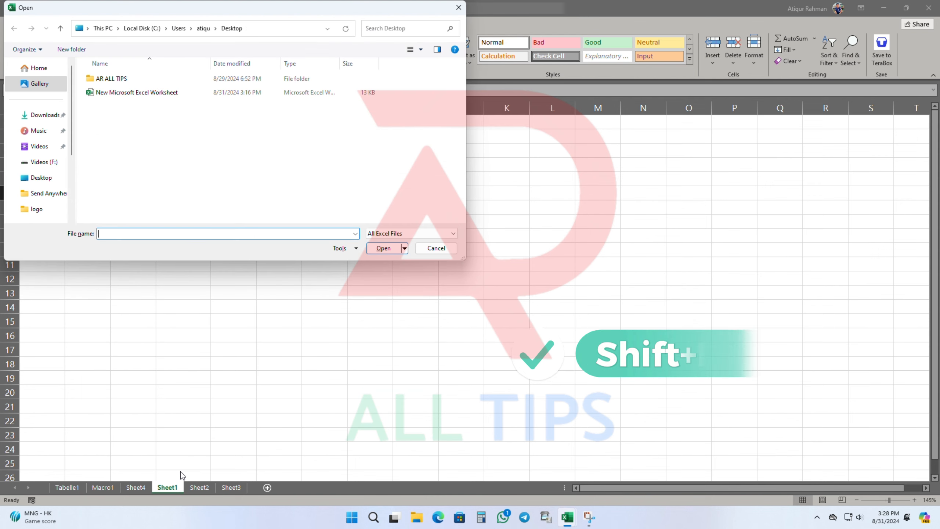
pyautogui.click(435, 247)
pyautogui.hotkey('ctrl', 'shift', 'F12')
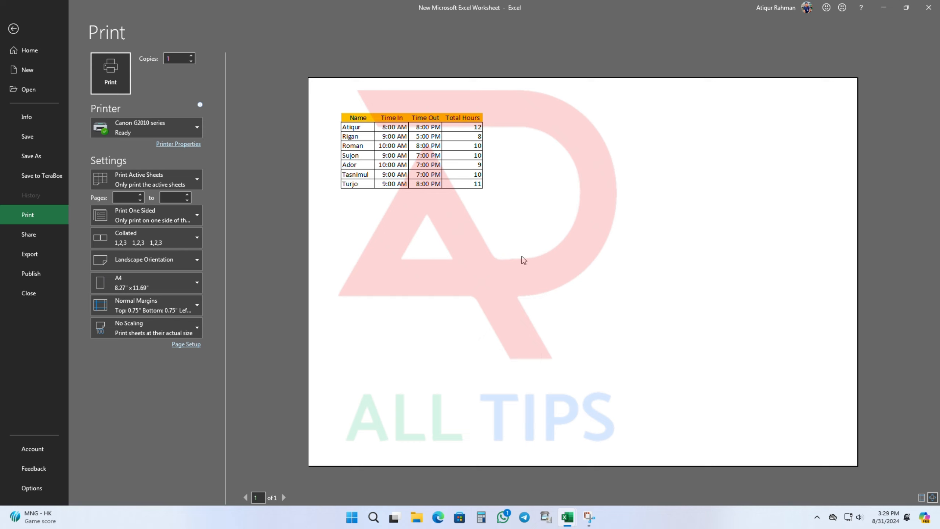
pyautogui.click(928, 8)
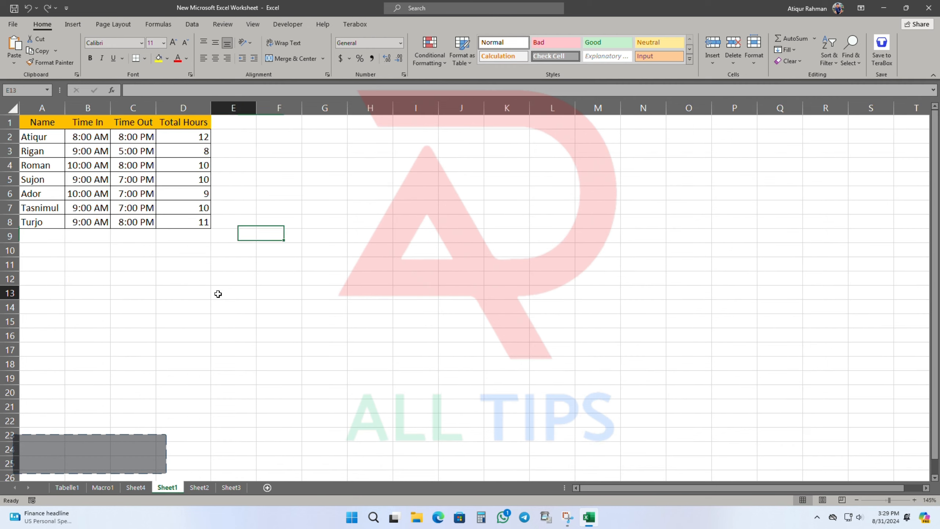
# - Apply the General number format to the currency values in E2:E8
pyautogui.click(247, 175)
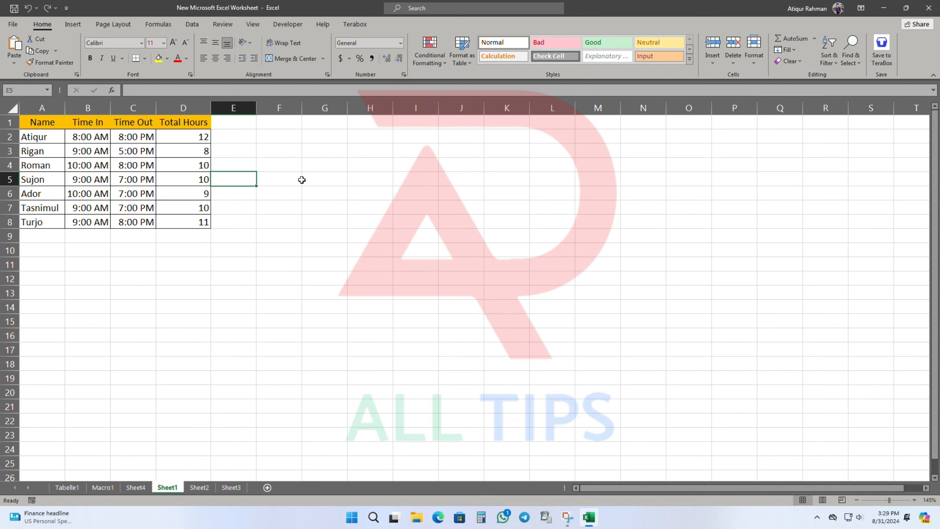
pyautogui.hotkey('ctrl', '`')
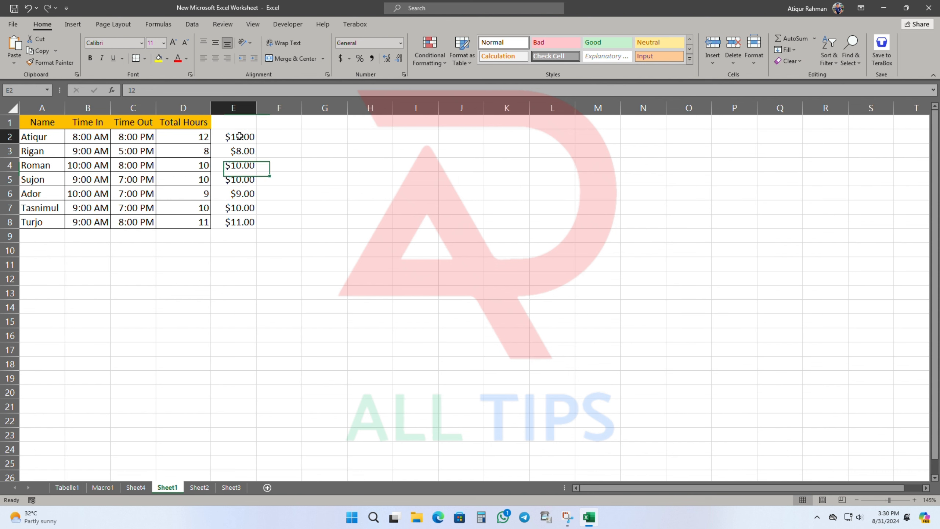
pyautogui.moveTo(239, 136); pyautogui.dragTo(242, 222)
pyautogui.click(370, 249)
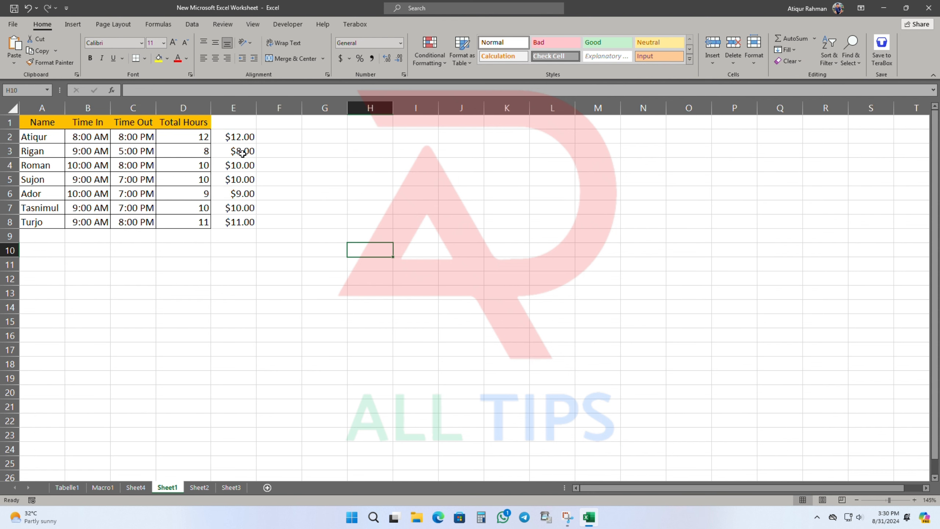
pyautogui.moveTo(240, 137); pyautogui.dragTo(255, 222)
pyautogui.click(371, 235)
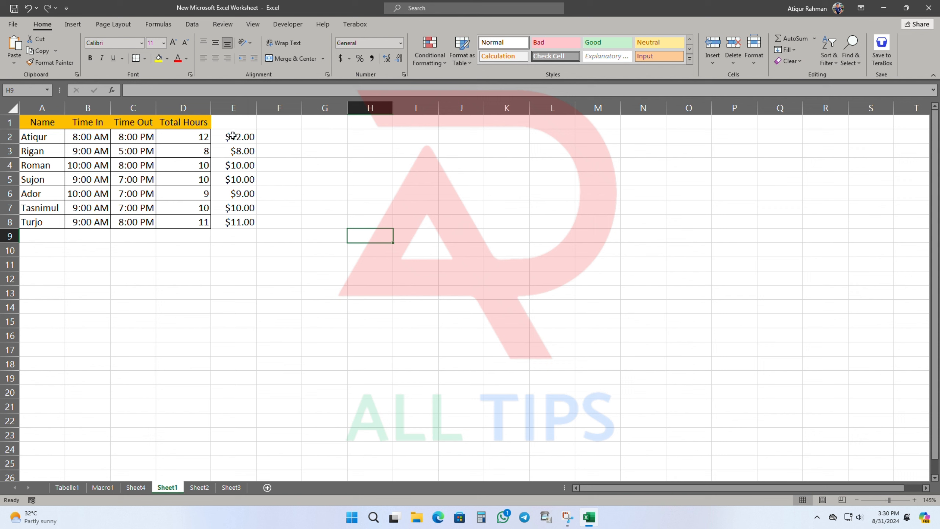
pyautogui.moveTo(231, 136); pyautogui.dragTo(243, 220)
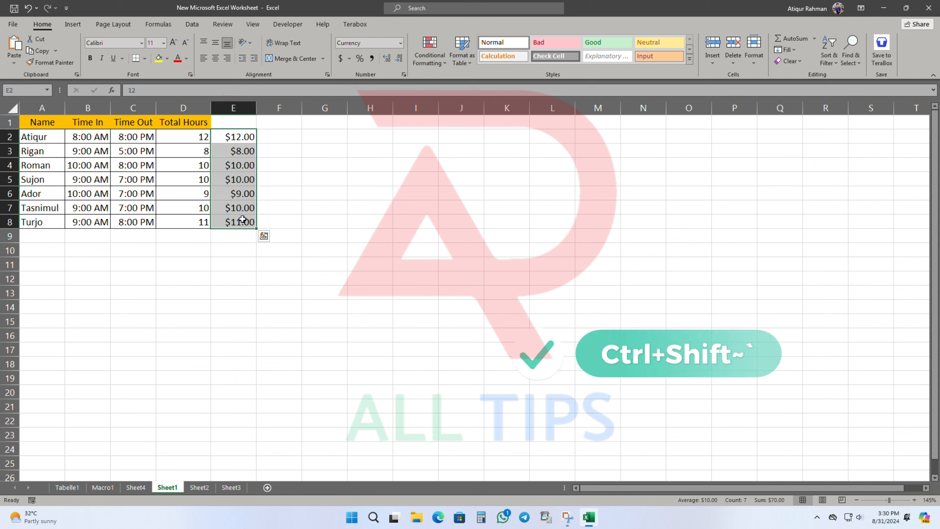
pyautogui.hotkey('ctrl', 'shift', '`')
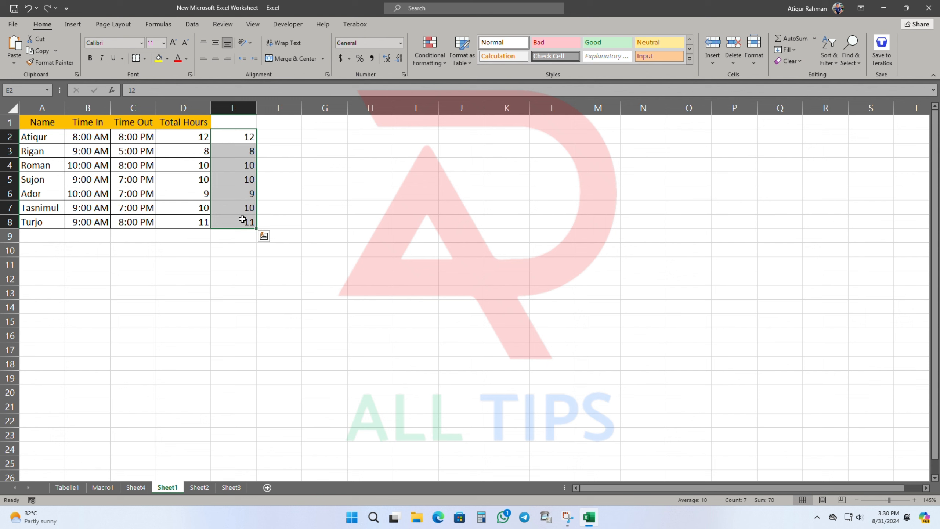
# - Open Format Cells for cell G9 and examine the options of the number categories from Number down to Custom
pyautogui.click(312, 236)
pyautogui.hotkey('ctrl', '1')
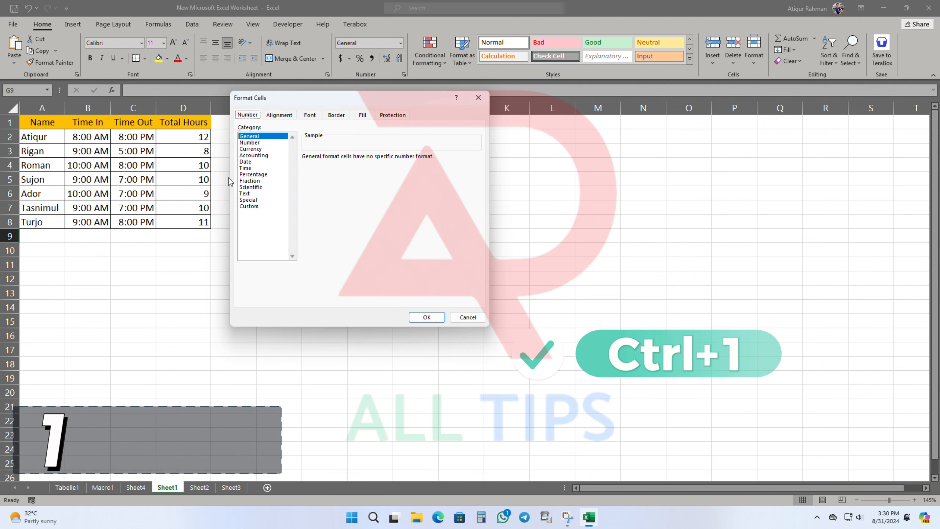
pyautogui.click(249, 142)
pyautogui.click(251, 149)
pyautogui.click(253, 162)
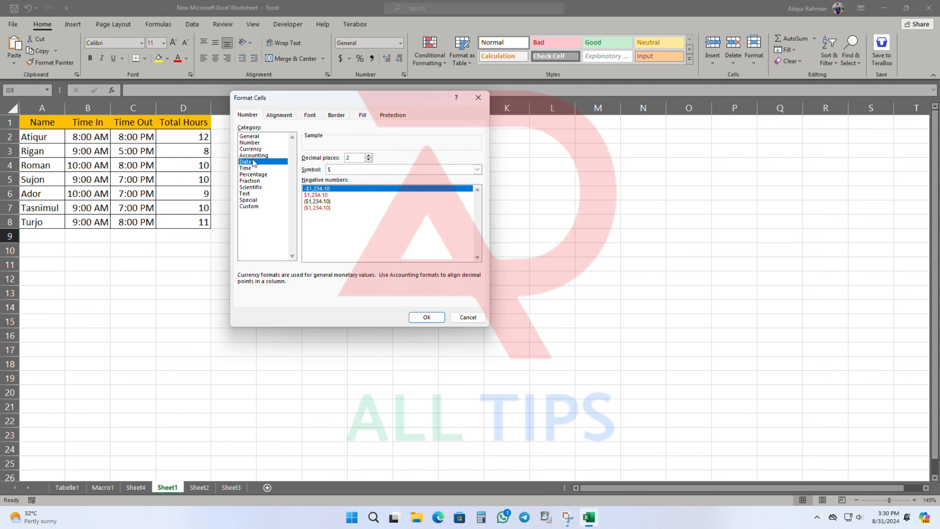
pyautogui.click(253, 155)
pyautogui.click(246, 168)
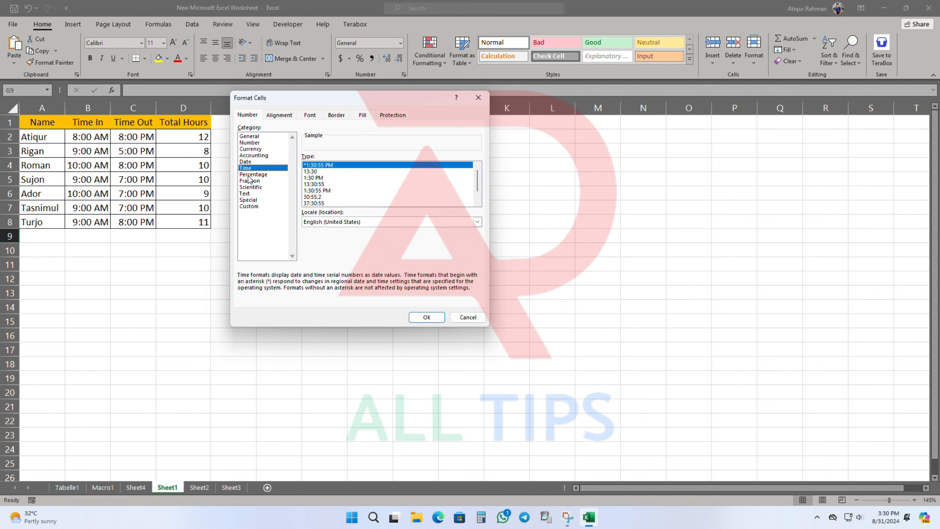
pyautogui.click(249, 174)
pyautogui.click(249, 181)
pyautogui.click(246, 194)
pyautogui.click(249, 206)
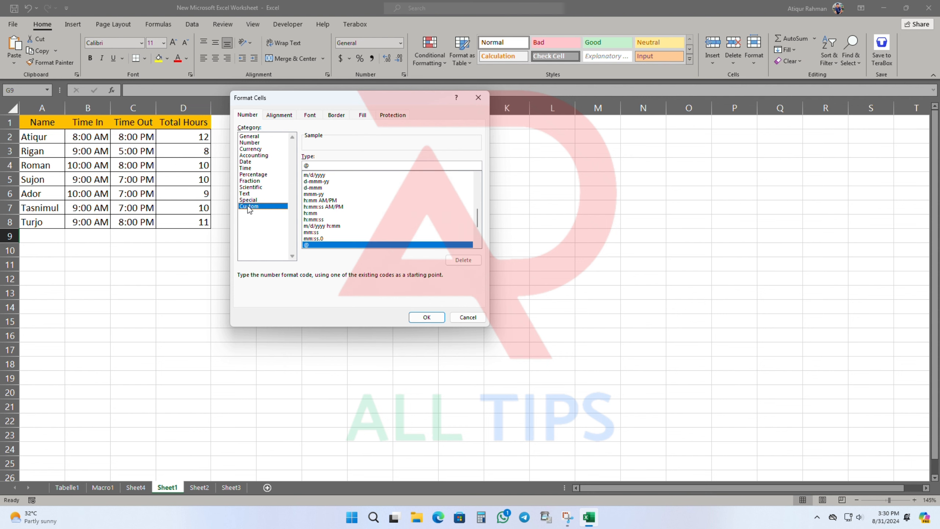
# - Go back through the Special, Text, Scientific, Percentage and Currency categories and apply the Number format to cell G9
pyautogui.click(247, 200)
pyautogui.click(245, 193)
pyautogui.click(249, 188)
pyautogui.click(250, 174)
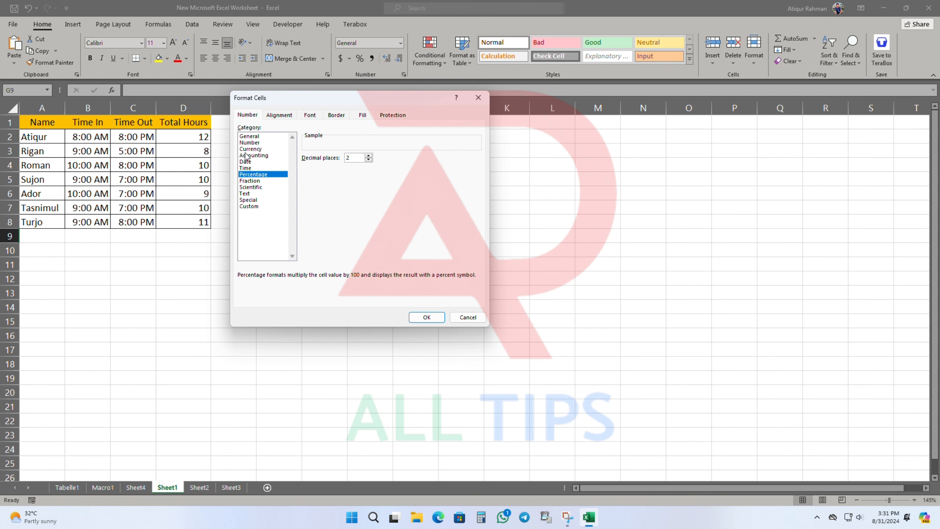
pyautogui.click(247, 149)
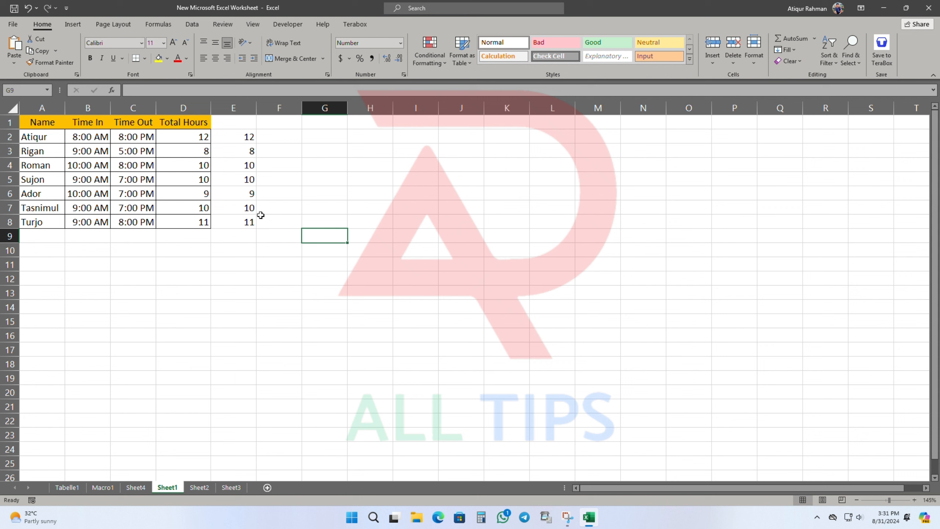
# - Apply the Number format with two decimals and bold to the values in E2:E8
pyautogui.moveTo(240, 138); pyautogui.dragTo(249, 221)
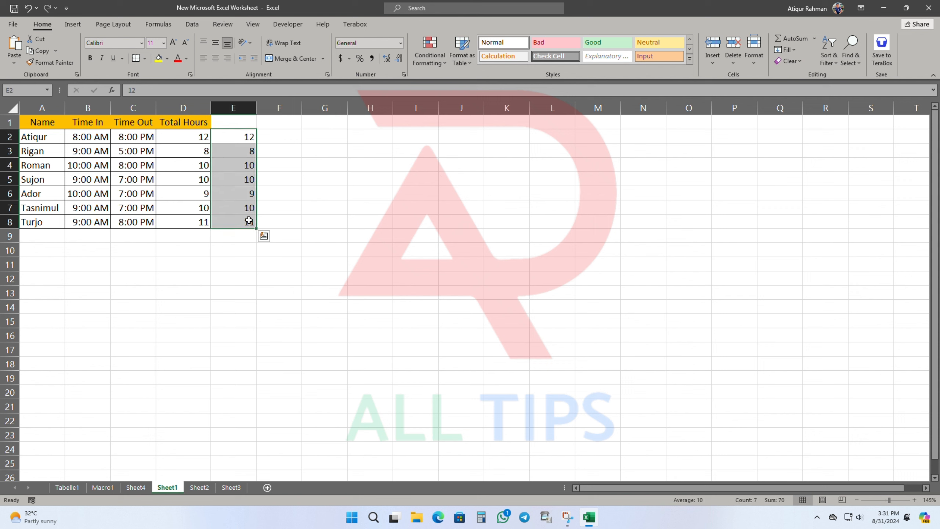
pyautogui.hotkey('ctrl', 'shift', '1')
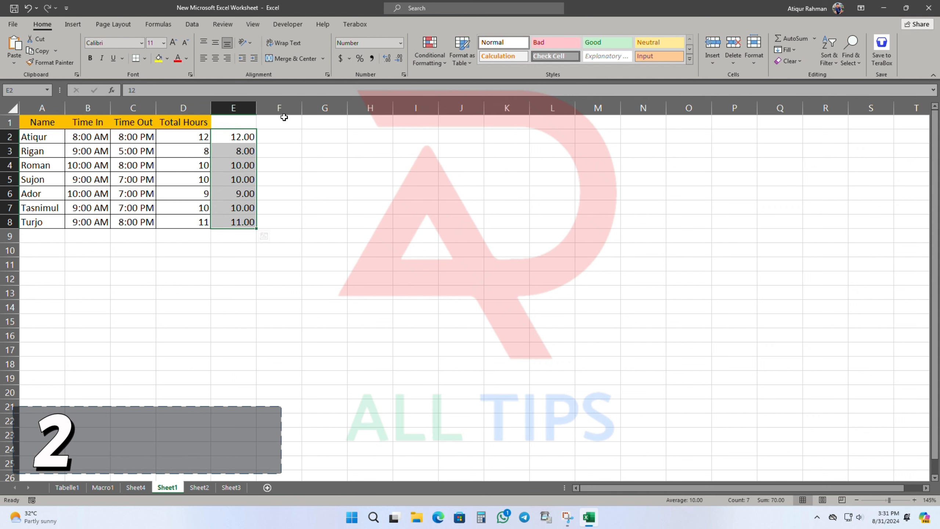
pyautogui.hotkey('ctrl', '2')
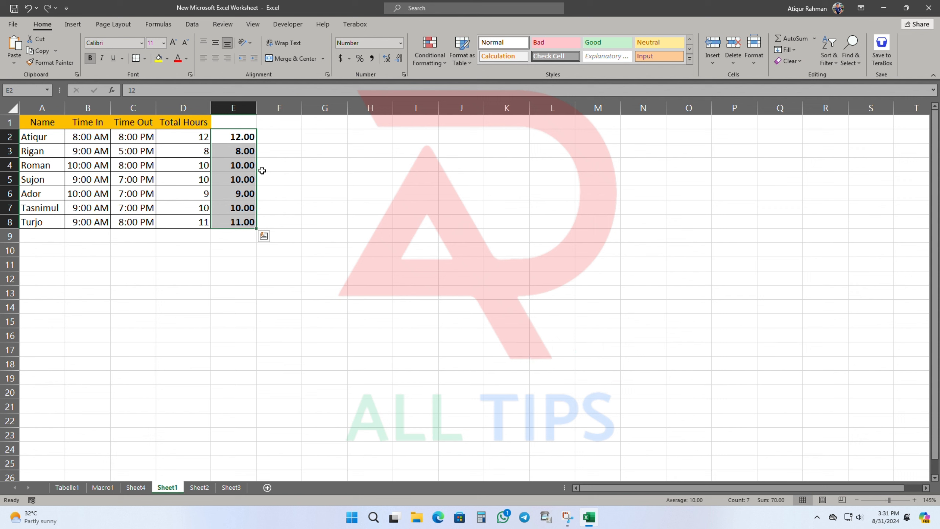
# - Apply the hours-and-minutes AM/PM time format to E2:E8 and toggle italics on the same cells
pyautogui.hotkey('ctrl', 'shift', '2')
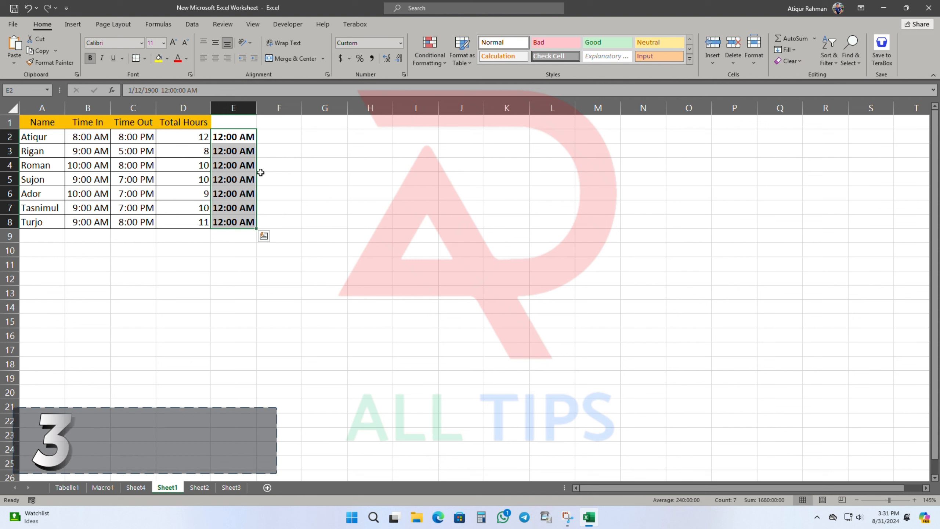
pyautogui.hotkey('ctrl', '3')
pyautogui.hotkey('ctrl', 'q')
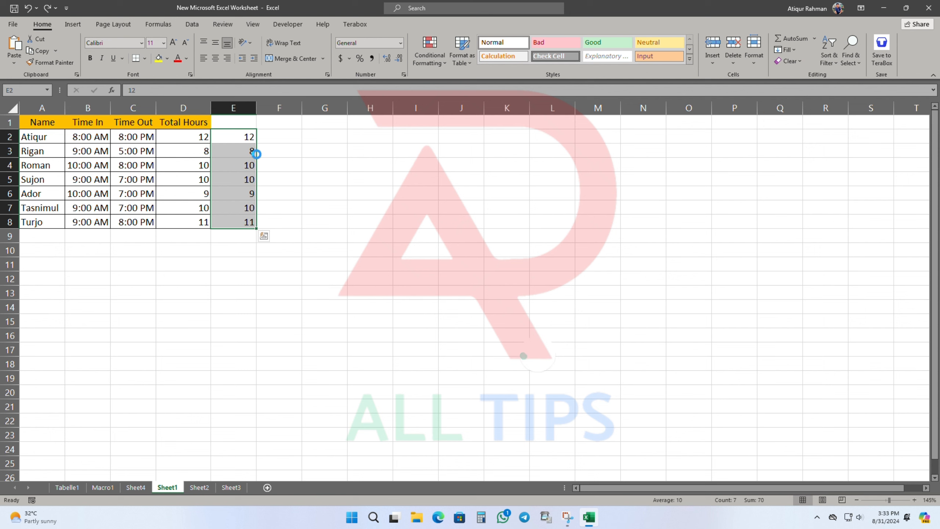
# - Apply the day-month-year date format to E2:E8 and reset the cells to General
pyautogui.hotkey('ctrl', 'shift', '3')
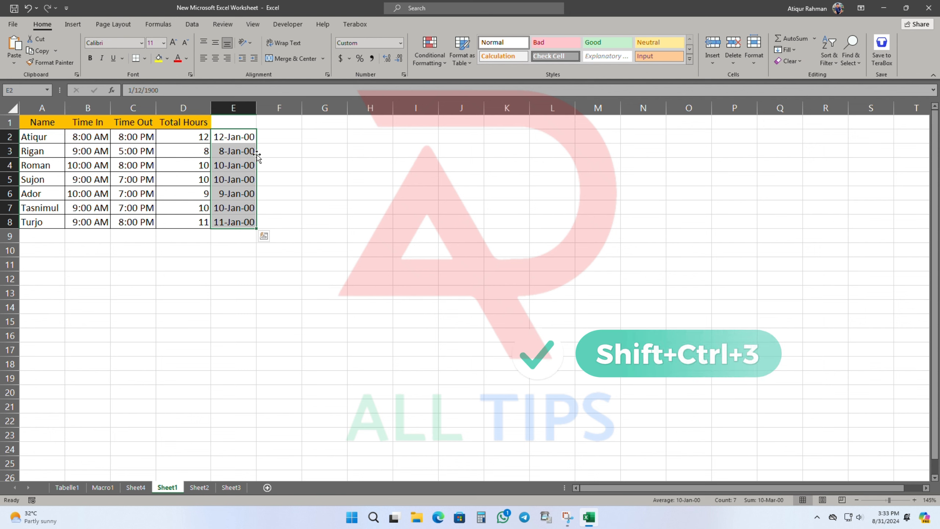
pyautogui.hotkey('ctrl', 'shift', '~')
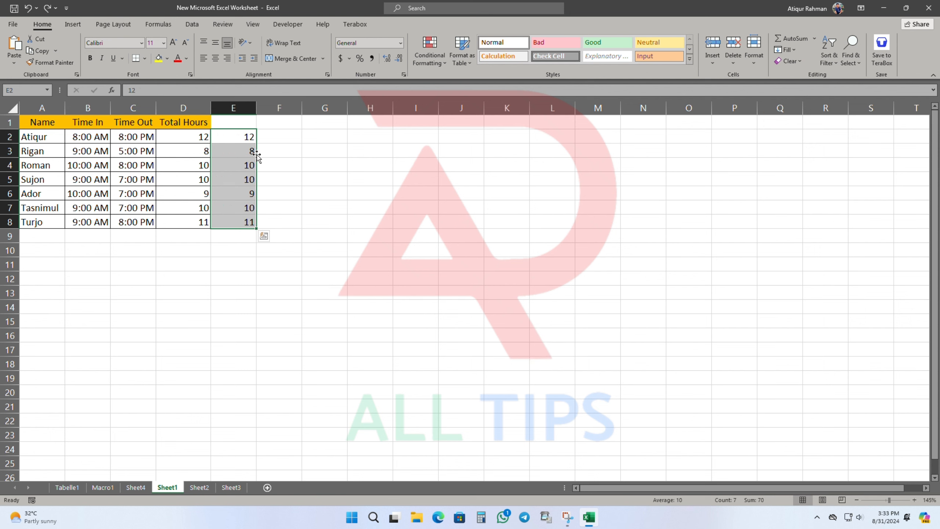
# - Underline the values in E2:E8 and remove the underline, and apply the Currency format and reset it to General
pyautogui.hotkey('ctrl', '4')
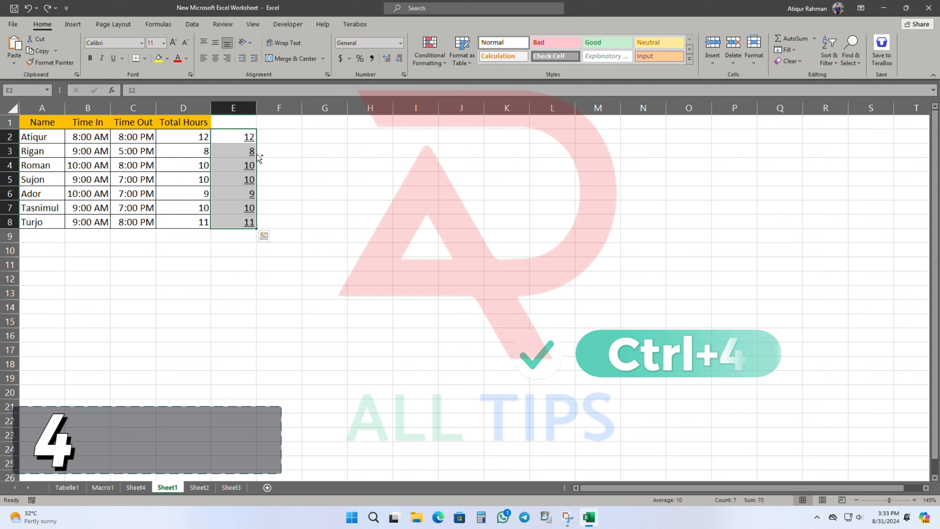
pyautogui.hotkey('ctrl', '4')
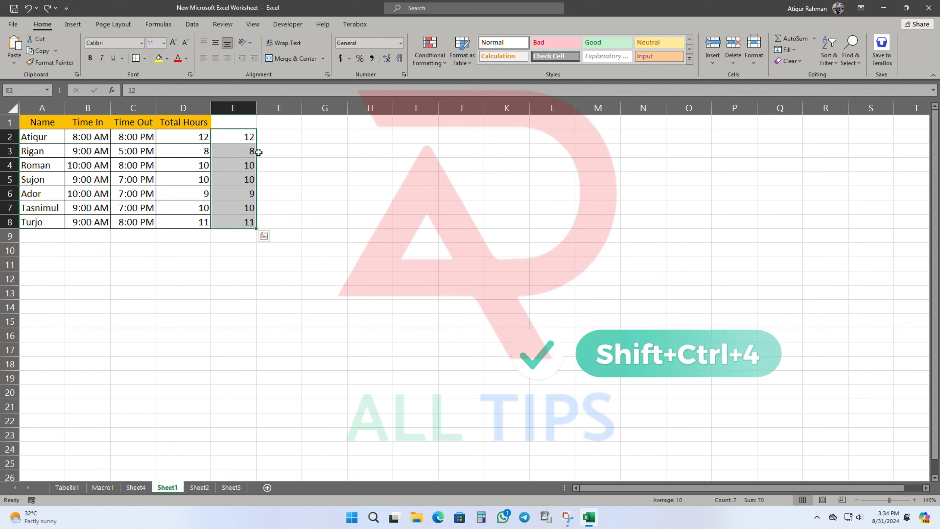
pyautogui.hotkey('ctrl', 'shift', '4')
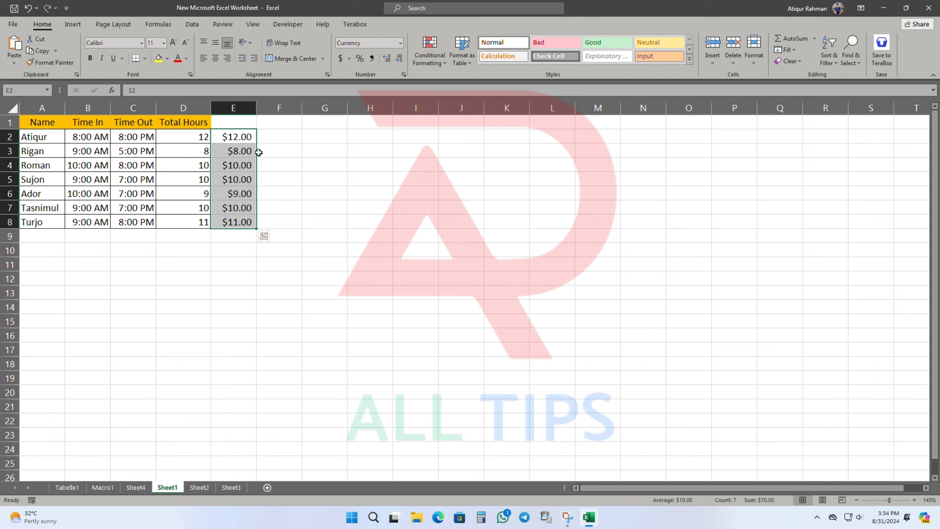
pyautogui.hotkey('ctrl', 'shift', '`')
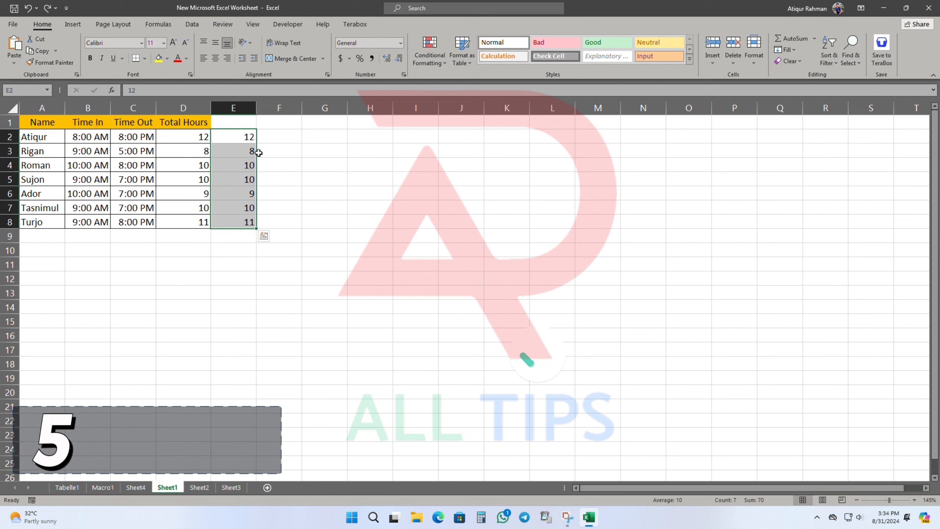
# - Apply strikethrough to the values in E2:E8 and remove it again
pyautogui.hotkey('ctrl', '5')
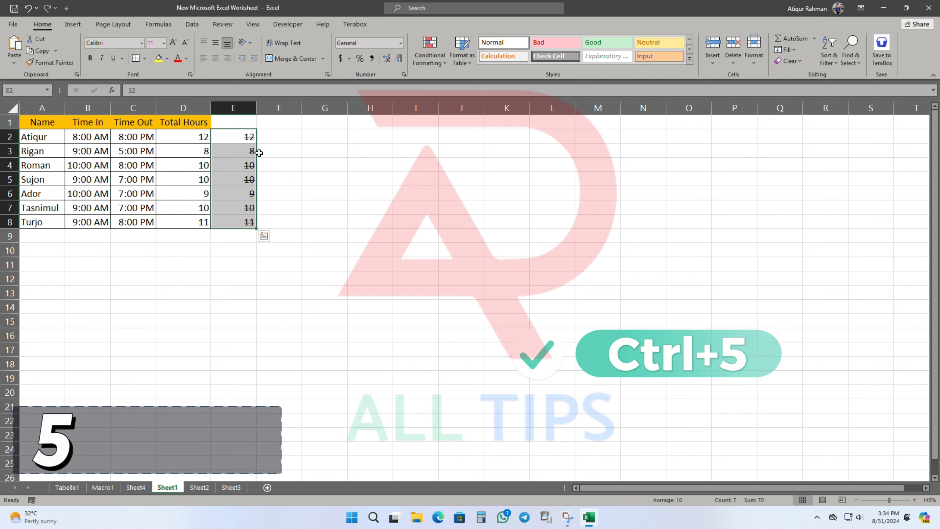
pyautogui.hotkey('ctrl', '5')
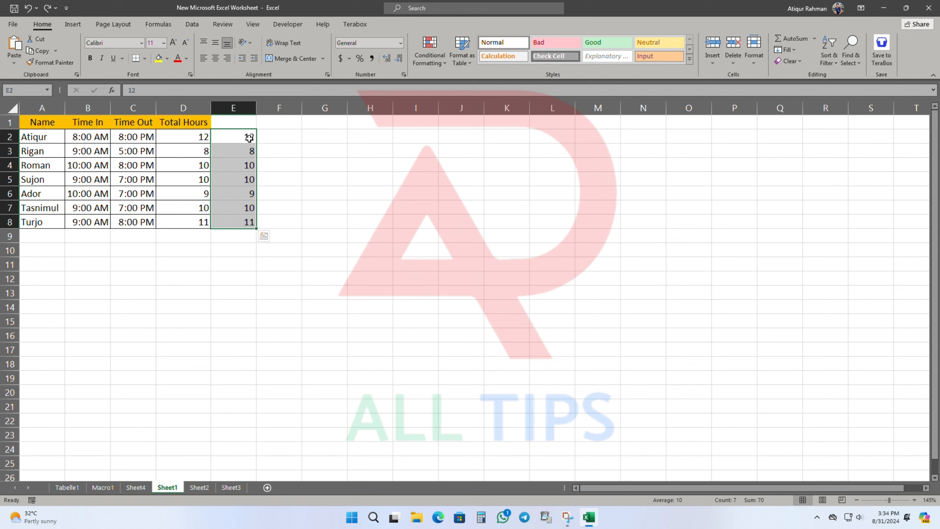
pyautogui.doubleClick(250, 138)
pyautogui.moveTo(248, 137); pyautogui.dragTo(211, 139)
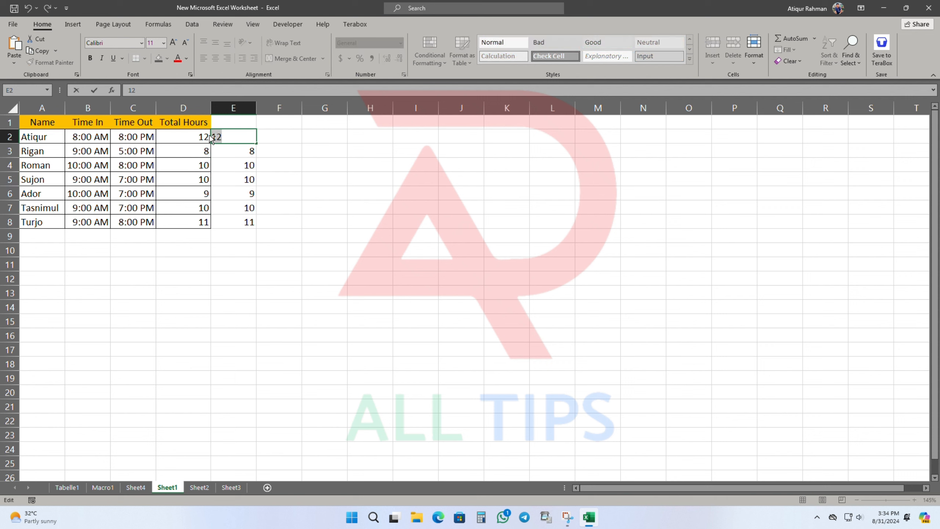
pyautogui.click(303, 182)
pyautogui.click(230, 148)
pyautogui.click(232, 132)
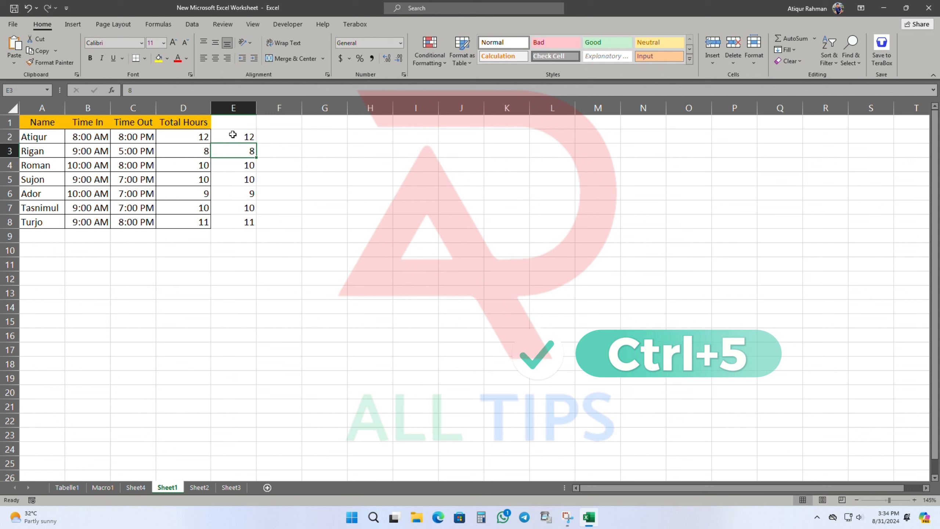
# - Apply the Percentage format to the values in E2:E8 and undo it
pyautogui.moveTo(234, 134); pyautogui.dragTo(241, 222)
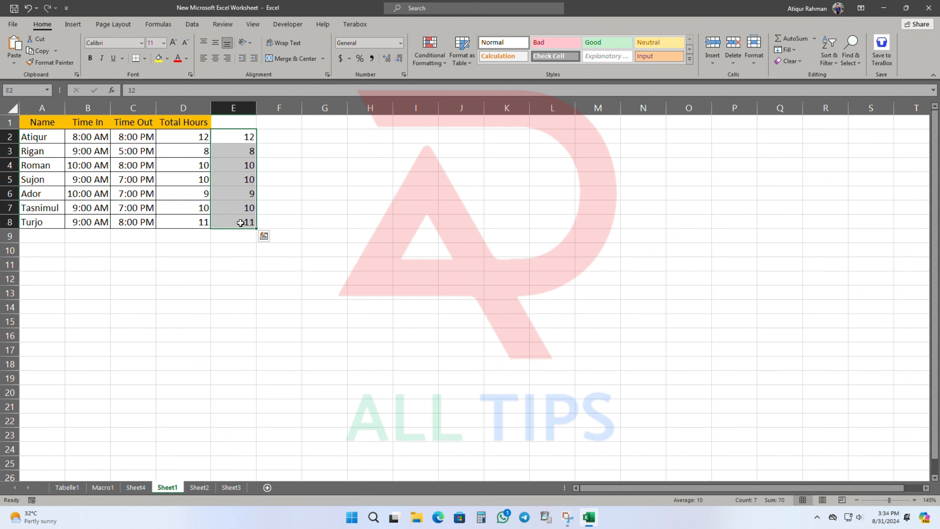
pyautogui.hotkey('ctrl', 'shift', '5')
pyautogui.click(199, 317)
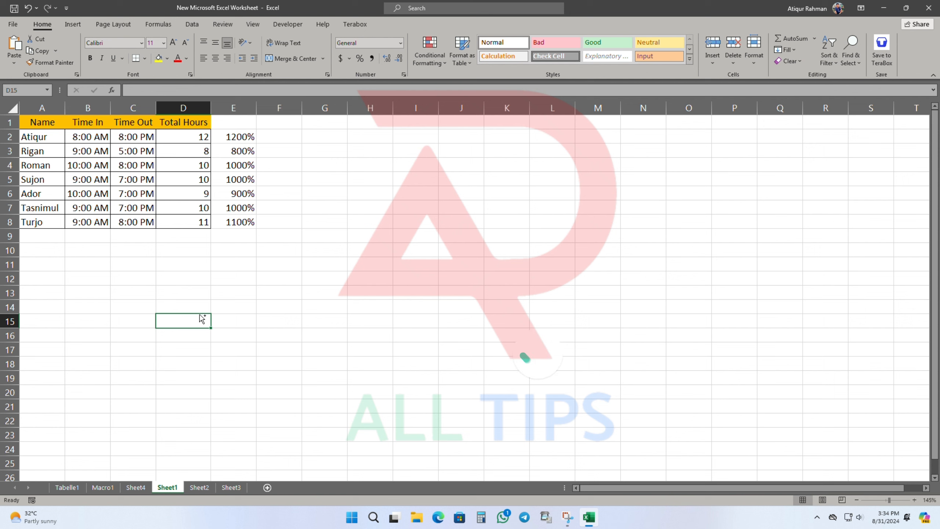
pyautogui.click(255, 276)
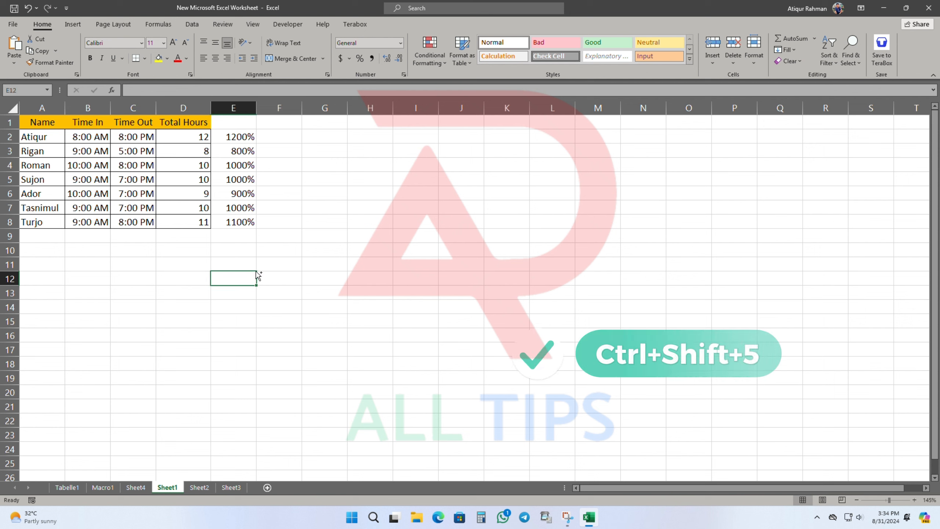
pyautogui.hotkey('ctrl', 'z')
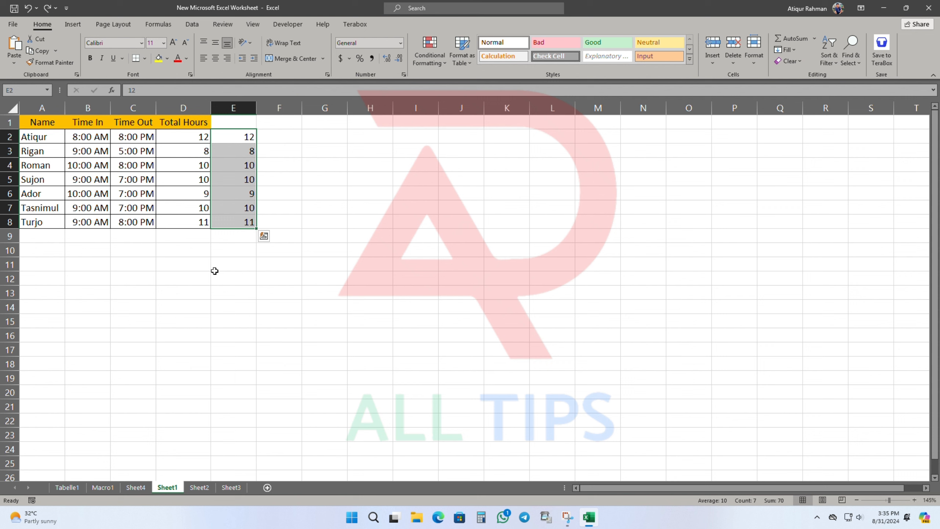
# - Apply the Scientific number format to E2:E8 and reset the cells to General
pyautogui.hotkey('ctrl', 'shift', '6')
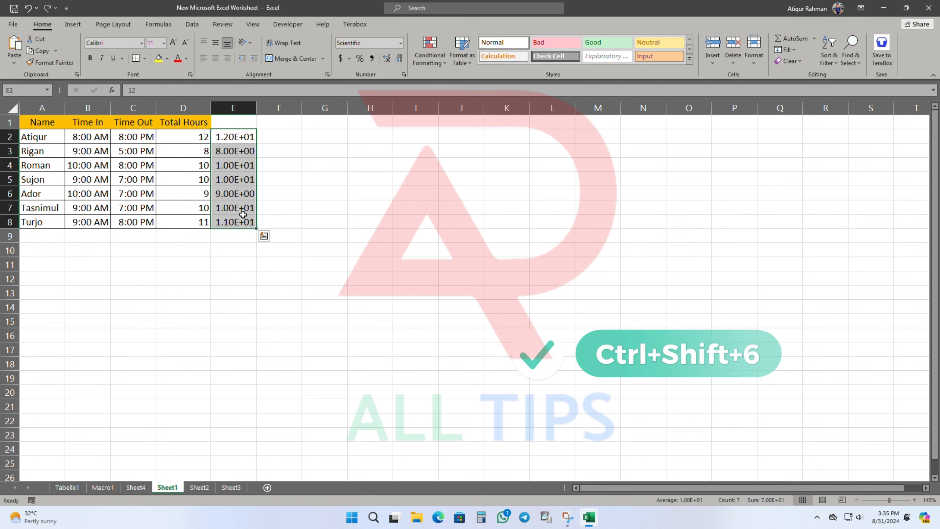
pyautogui.hotkey('ctrl', 'shift', '~')
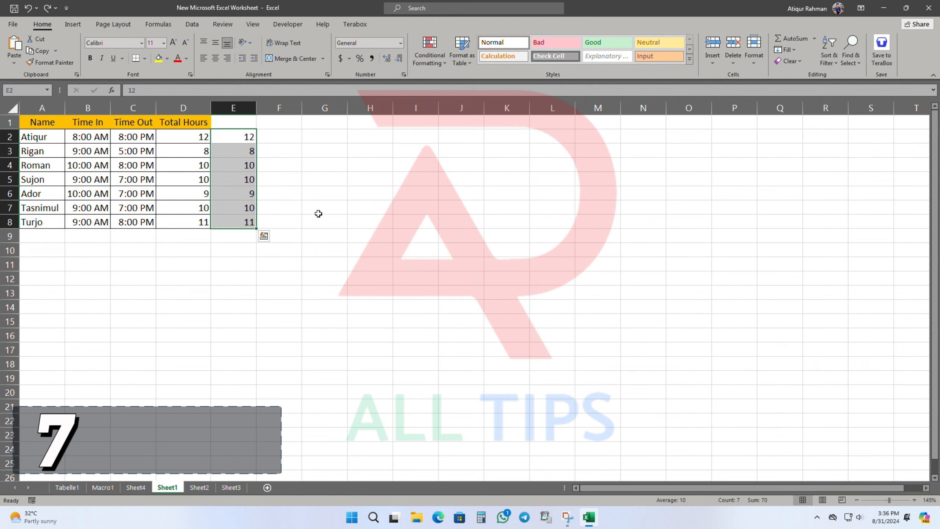
# - Bring up the Quick Analysis options for E2:E8 and select the whole surrounding data region, A1:E8
pyautogui.moveTo(238, 137); pyautogui.dragTo(240, 222)
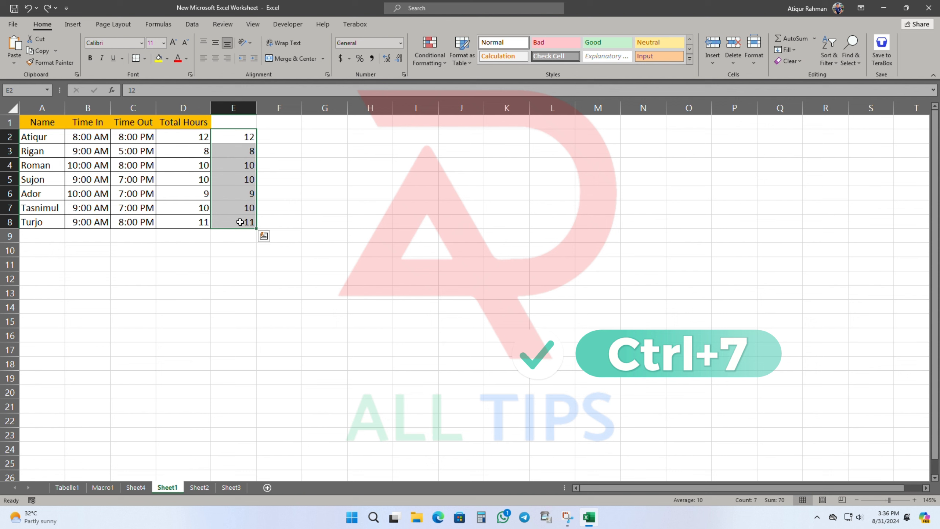
pyautogui.hotkey('ctrl', 'q')
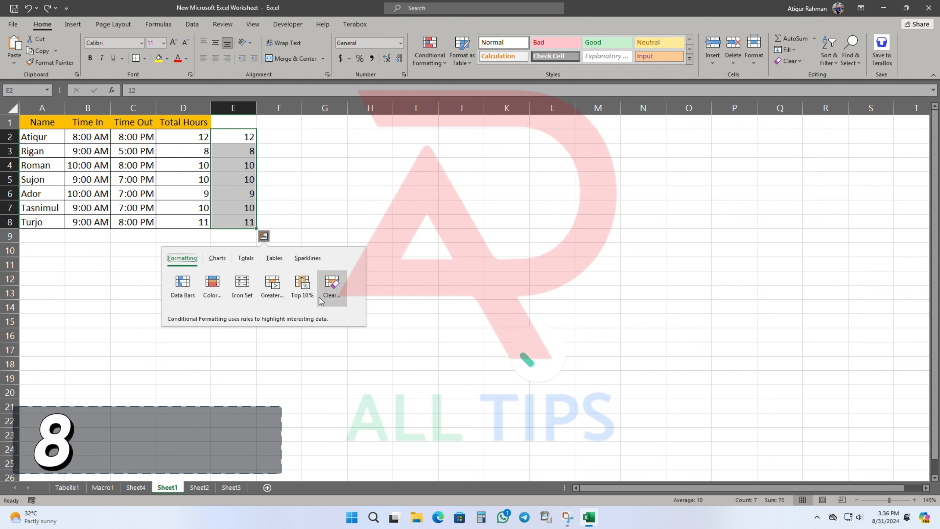
pyautogui.hotkey('ctrl', 'shift', '8')
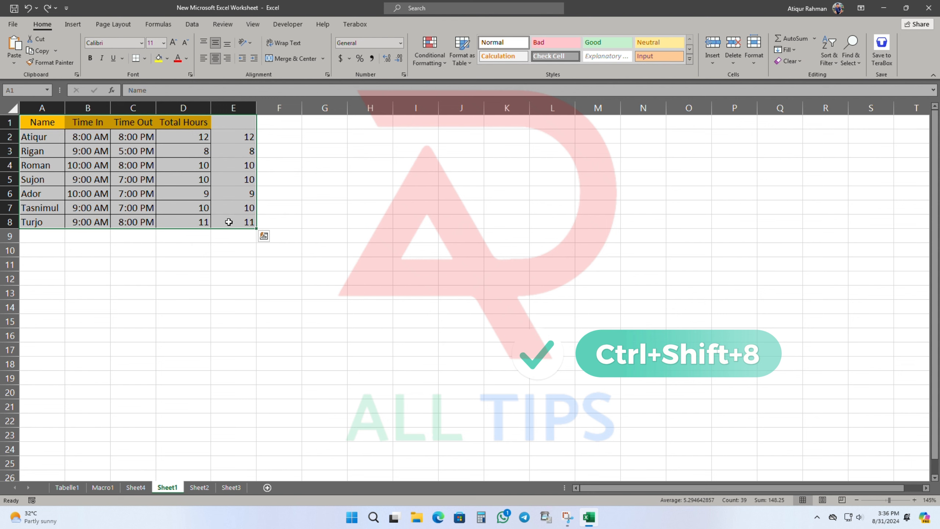
# - Hide row 14 from cell F14
pyautogui.click(268, 312)
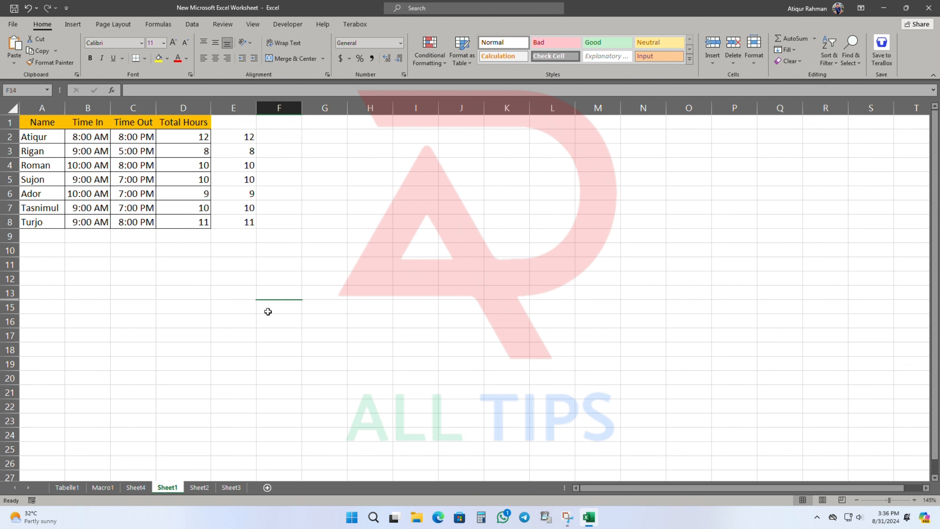
pyautogui.hotkey('ctrl', '9')
pyautogui.click(285, 256)
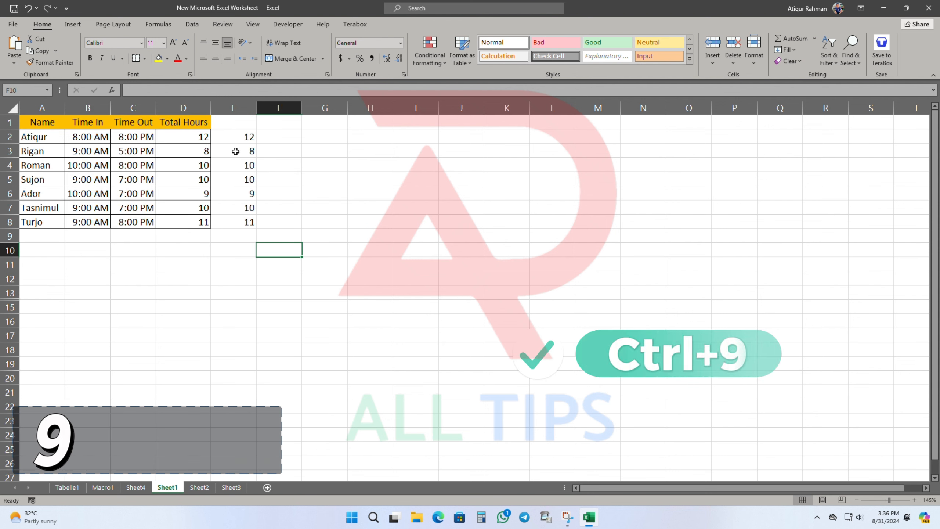
# - Hide rows 2 and 3 of the working-hours table and unhide them again
pyautogui.click(237, 133)
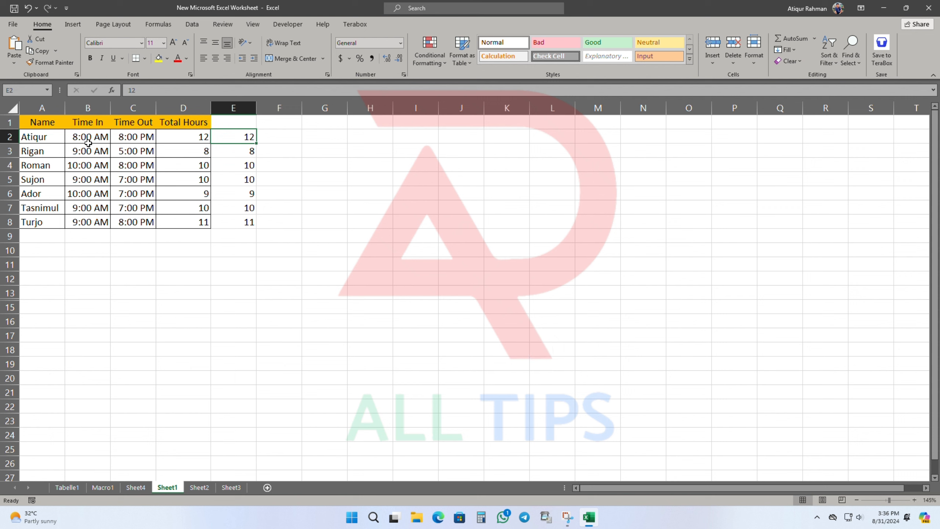
pyautogui.hotkey('ctrl', '9')
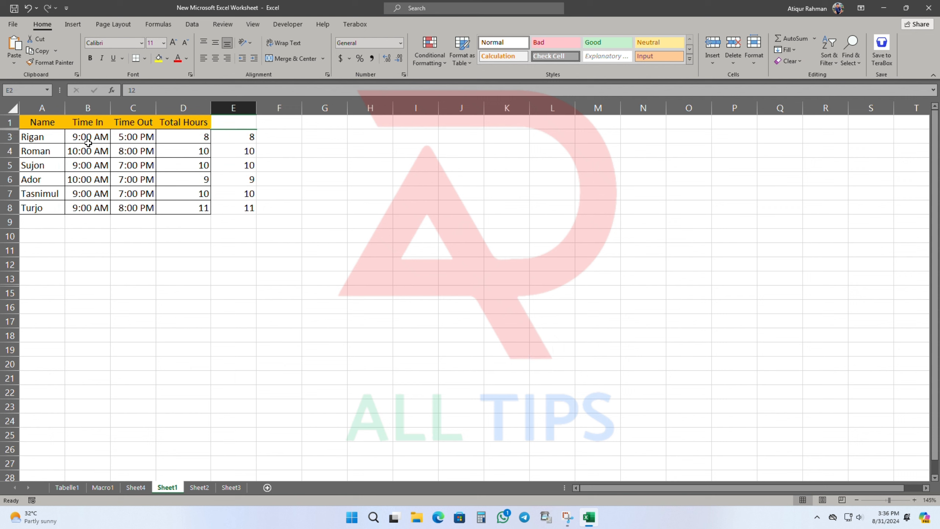
pyautogui.click(223, 139)
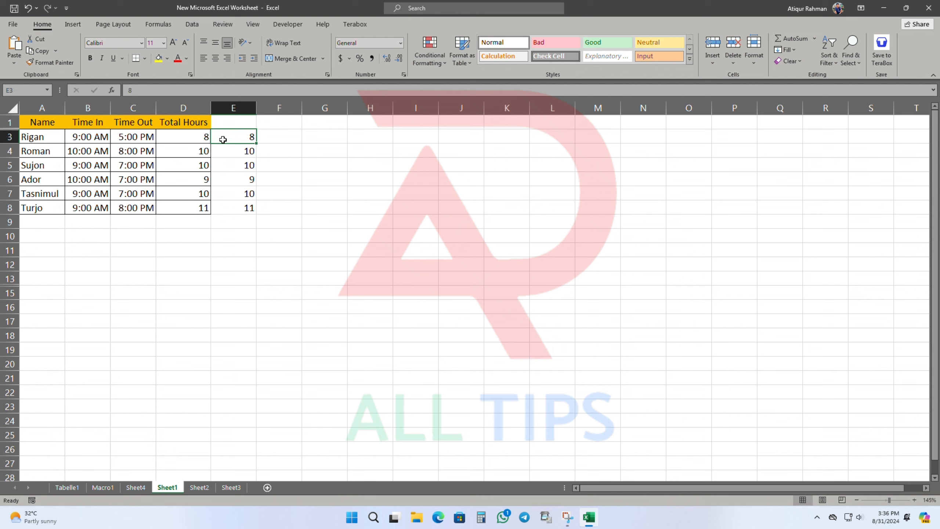
pyautogui.hotkey('ctrl', '9')
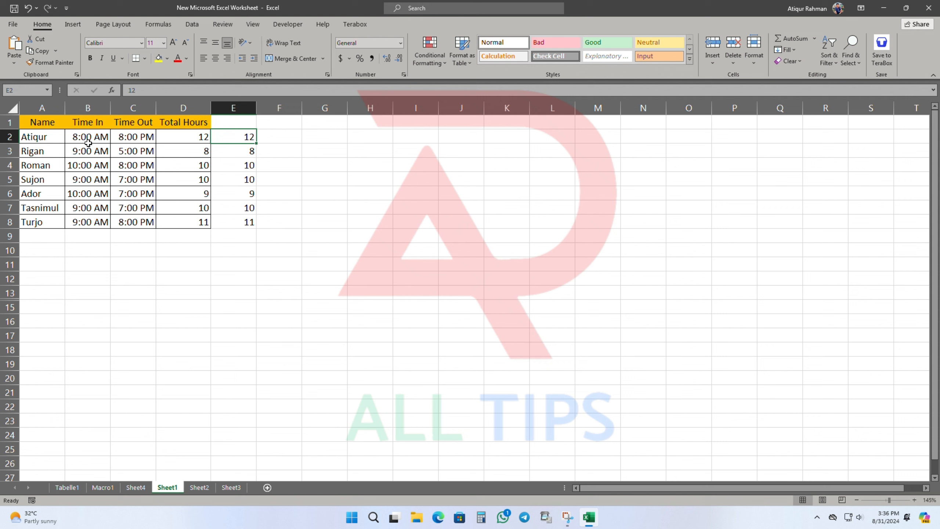
pyautogui.hotkey('ctrl', '9')
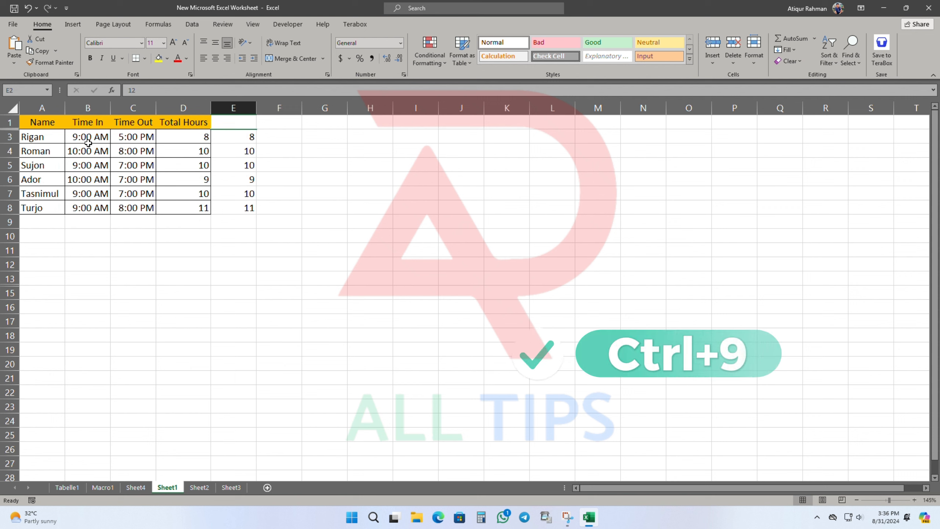
pyautogui.click(223, 139)
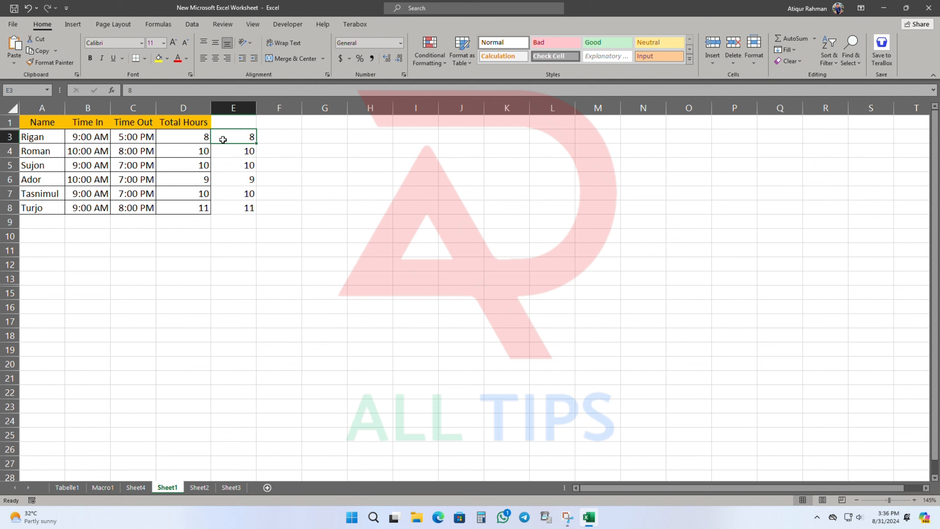
pyautogui.hotkey('ctrl', '9')
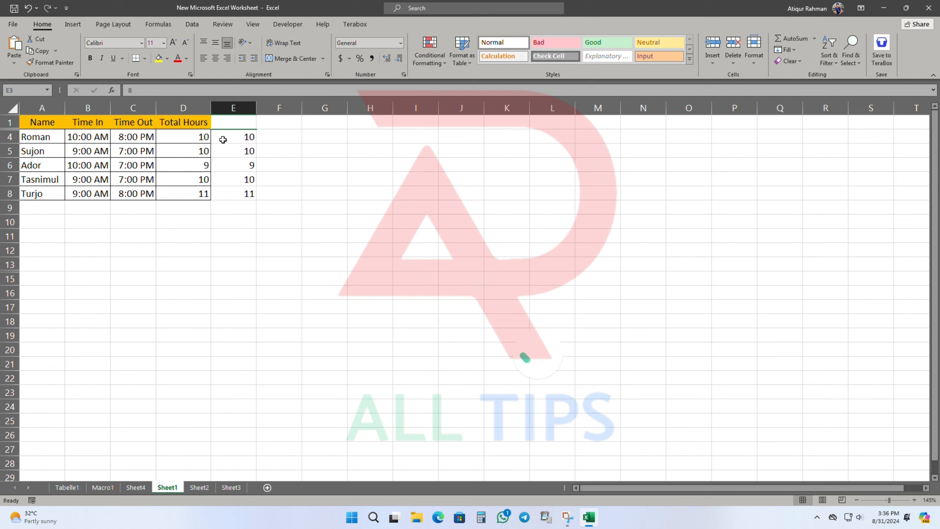
pyautogui.hotkey('ctrl', 'shift', '9')
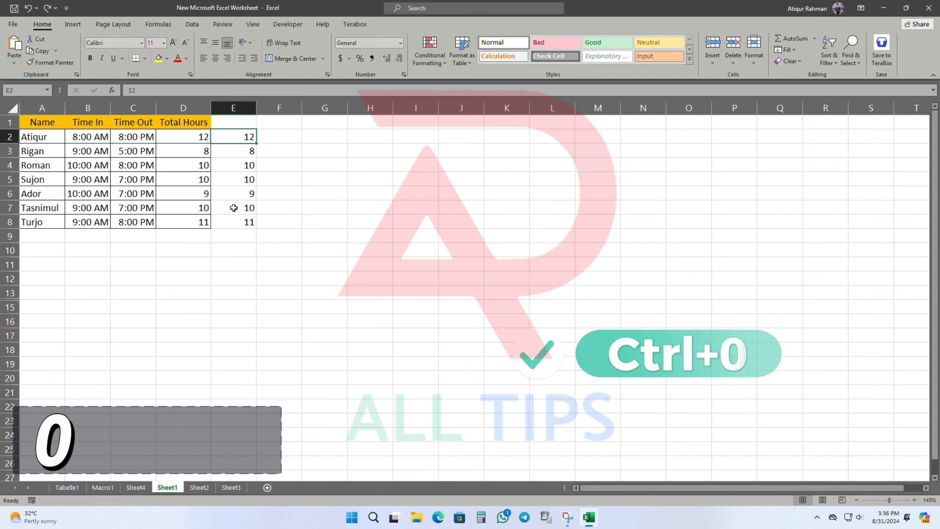
# - Hide column E, and start entering a closing parenthesis in F2 but discard the entry
pyautogui.hotkey('ctrl', '0')
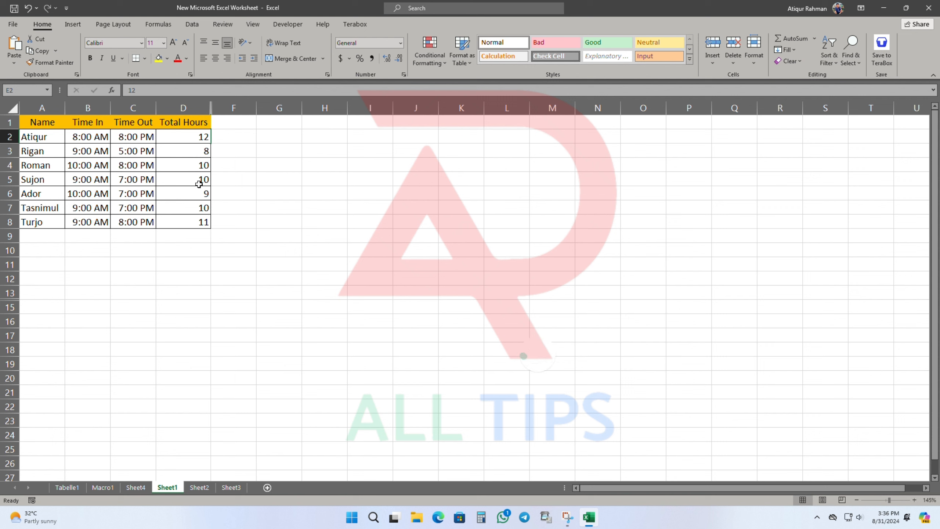
pyautogui.write(')')
pyautogui.click(250, 136)
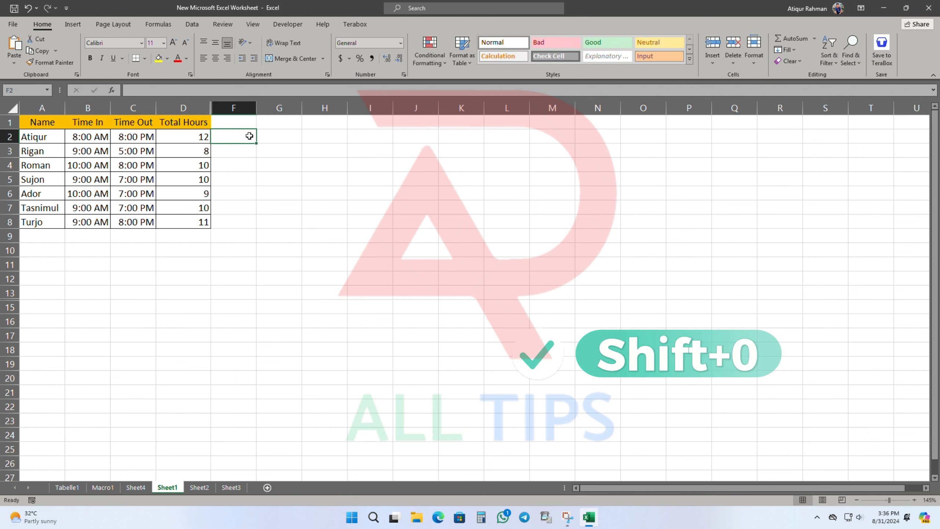
pyautogui.write(')')
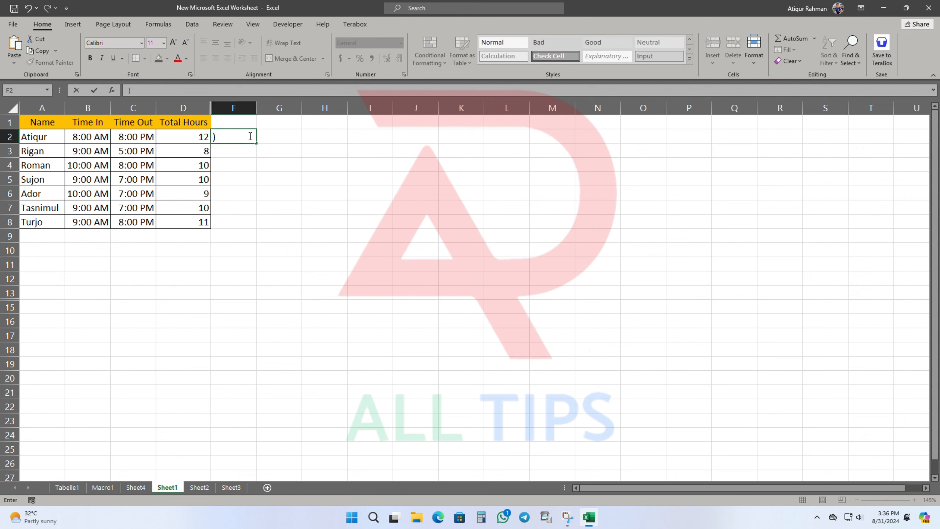
pyautogui.hotkey('ctrl', '-')
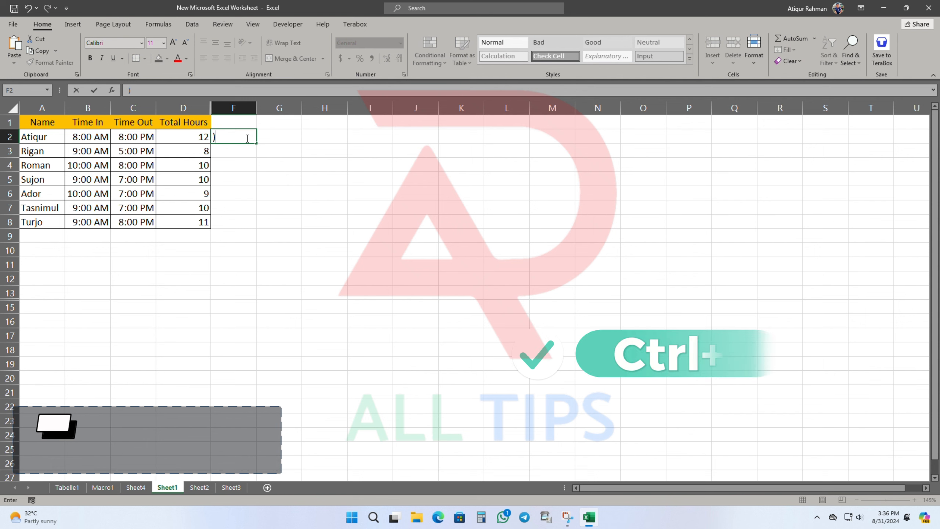
pyautogui.press('BackSpace')
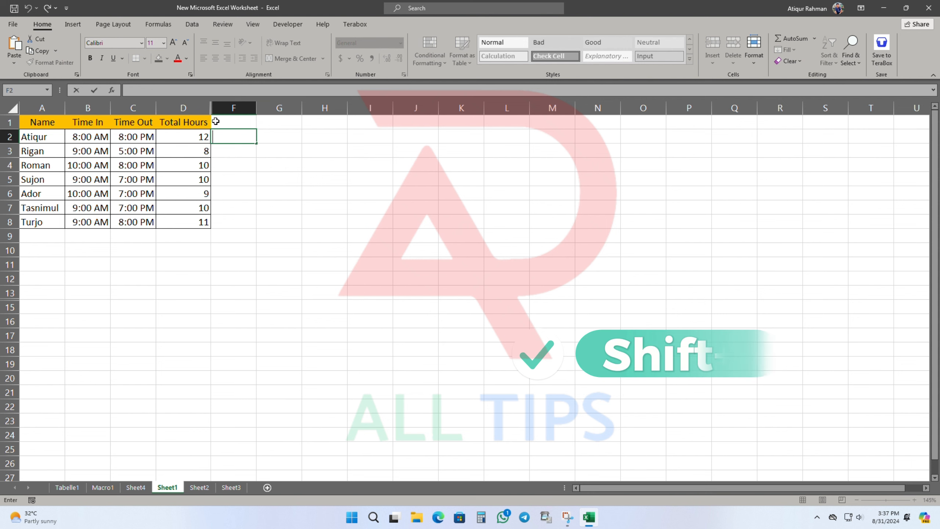
pyautogui.press('Escape')
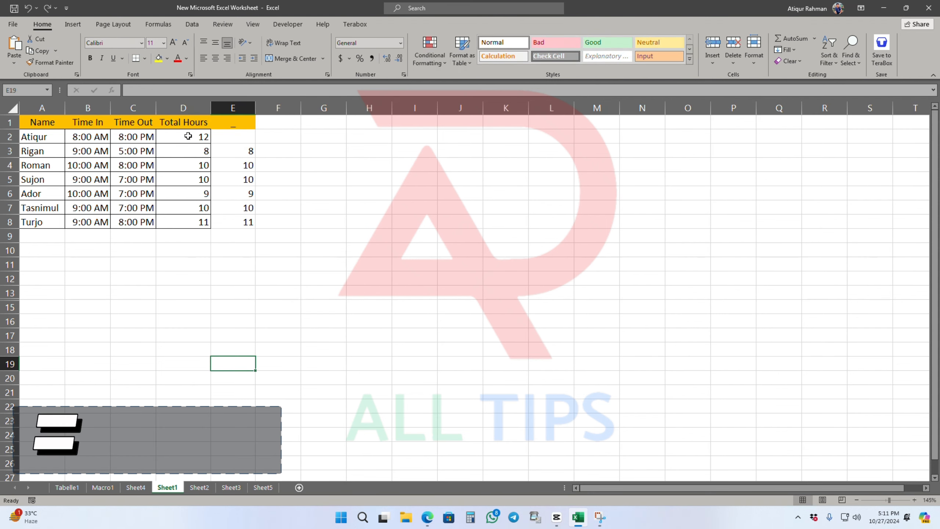
# - Total columns D and E in row 9 by applying AutoSum to D2:E9
pyautogui.moveTo(189, 137); pyautogui.dragTo(243, 237)
pyautogui.hotkey('alt', '=')
pyautogui.press('Tab')
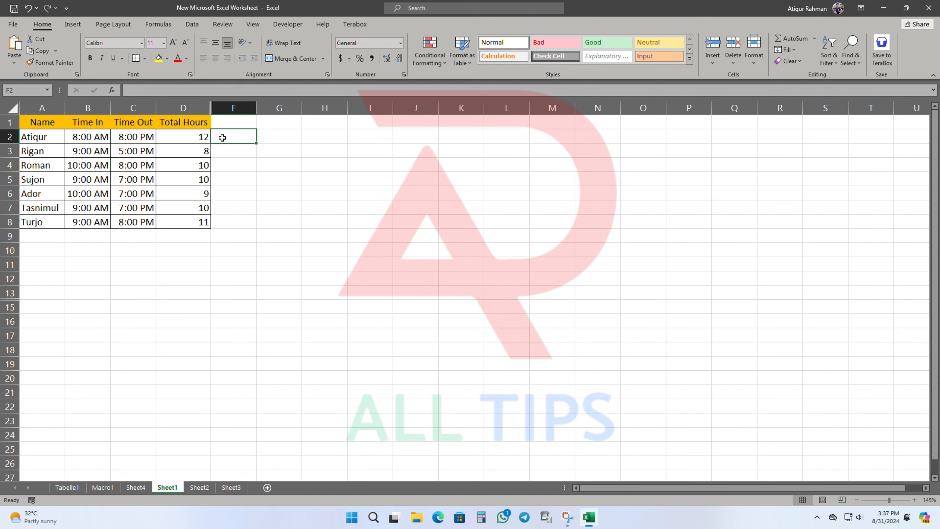
pyautogui.write(')')
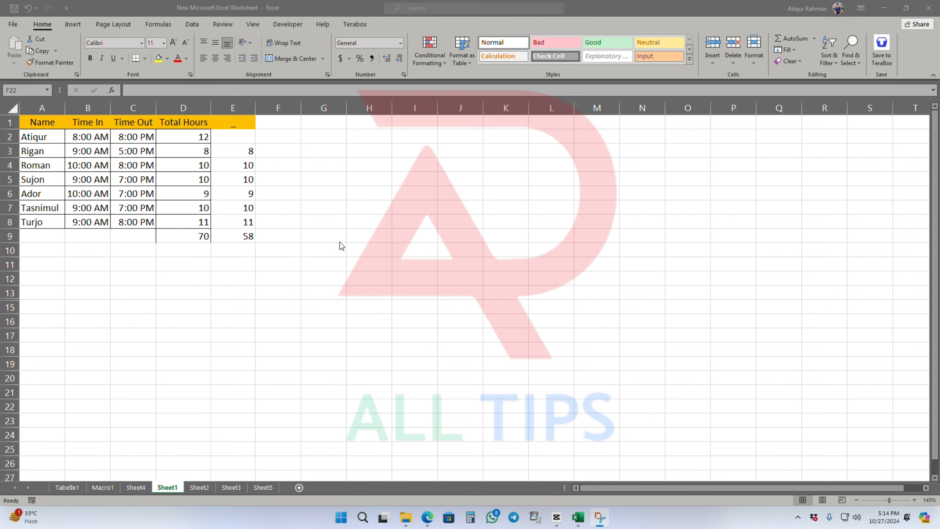
# - Switch to the open Aug-24 workbook and return to the working-hours workbook
pyautogui.hotkey('ctrl', 'Tab')
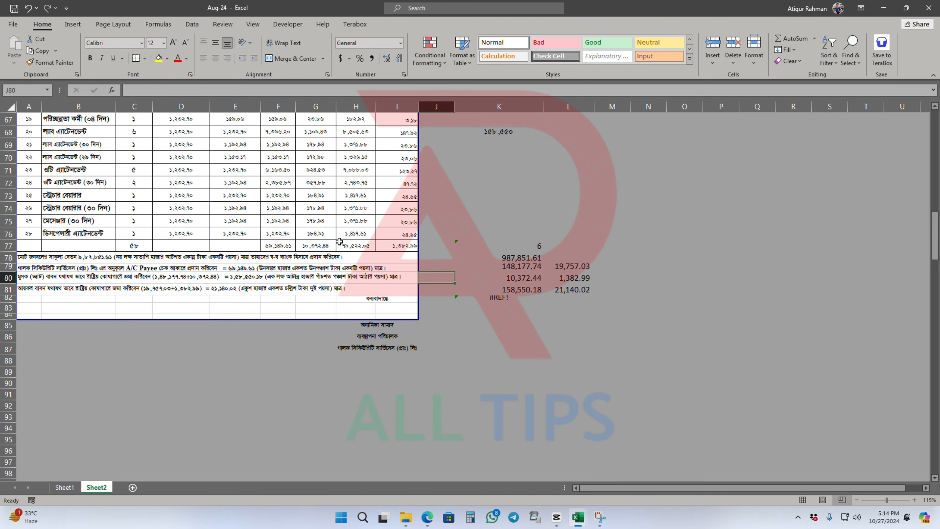
pyautogui.hotkey('ctrl', 'shift', 'Tab')
pyautogui.hotkey('ctrl', 'shift', 'Tab')
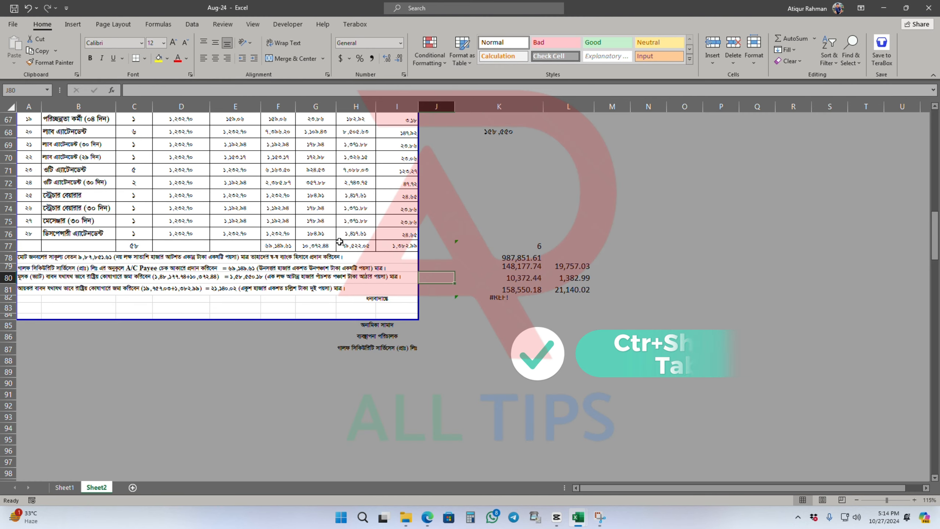
pyautogui.hotkey('ctrl', 'shift', 'Tab')
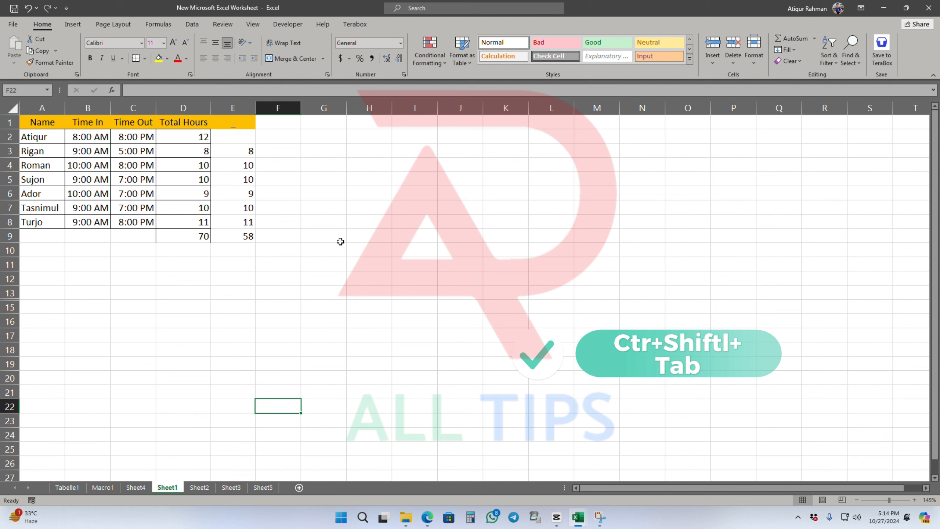
# - Select D2:E9 and bring up its Quick Analysis options
pyautogui.press('Left')
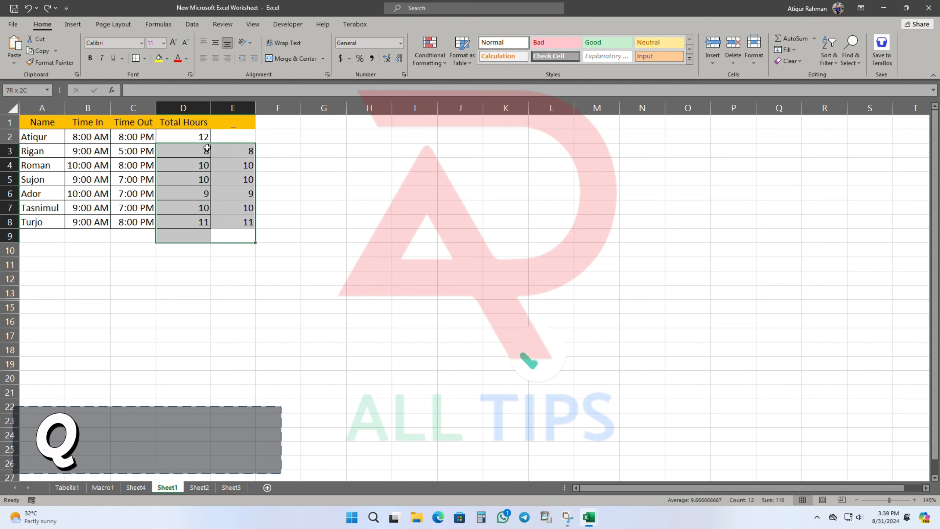
pyautogui.hotkey('ctrl', 'q')
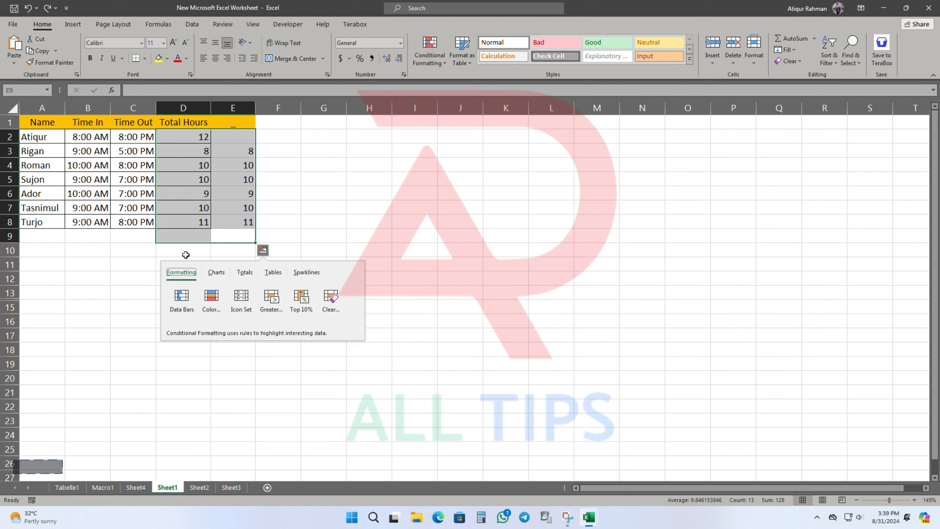
# - Start closing the workbook and cancel at the prompt to save changes
pyautogui.hotkey('ctrl', 'w')
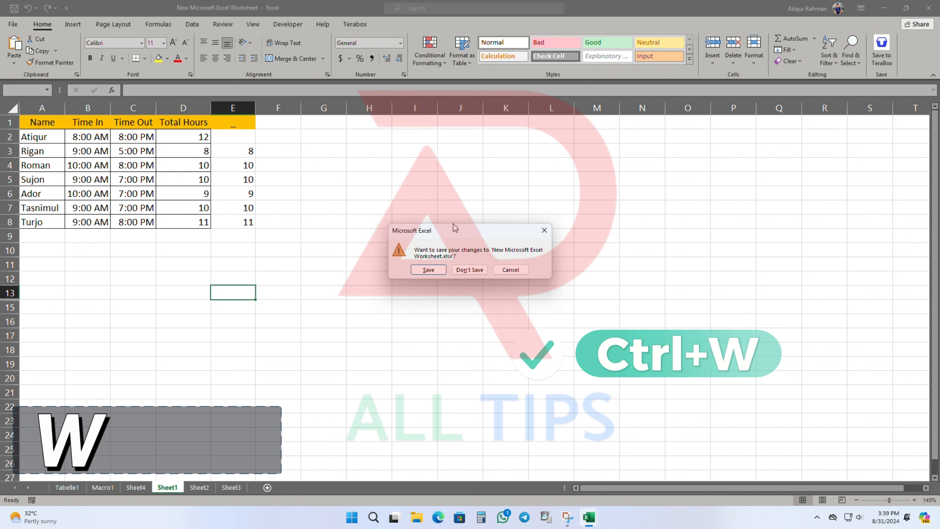
pyautogui.click(542, 234)
# - Fill cells H2, H3 and H4 with the values from the neighbouring cells in column G using Fill Right
pyautogui.hotkey('ctrl', 't')
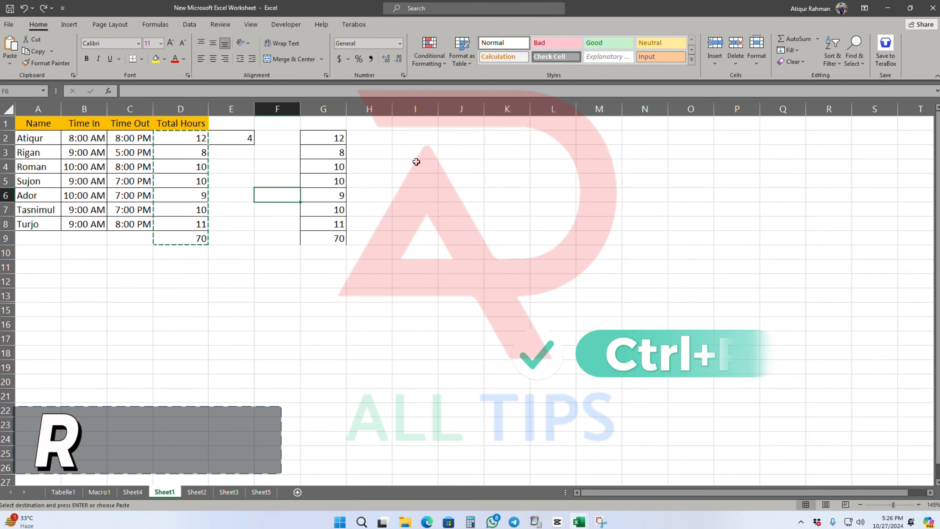
pyautogui.click(364, 134)
pyautogui.hotkey('ctrl', 'r')
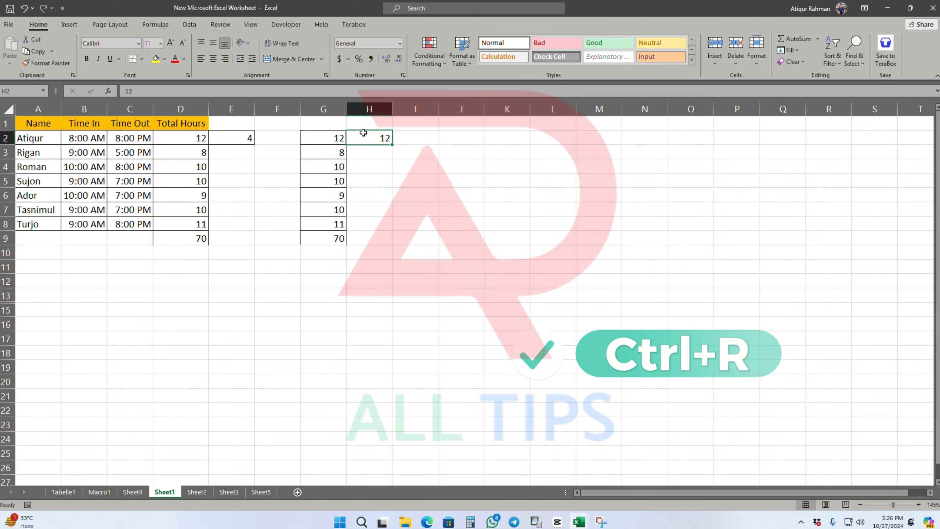
pyautogui.click(370, 152)
pyautogui.hotkey('ctrl', 'r')
pyautogui.click(374, 168)
pyautogui.hotkey('ctrl', 'r')
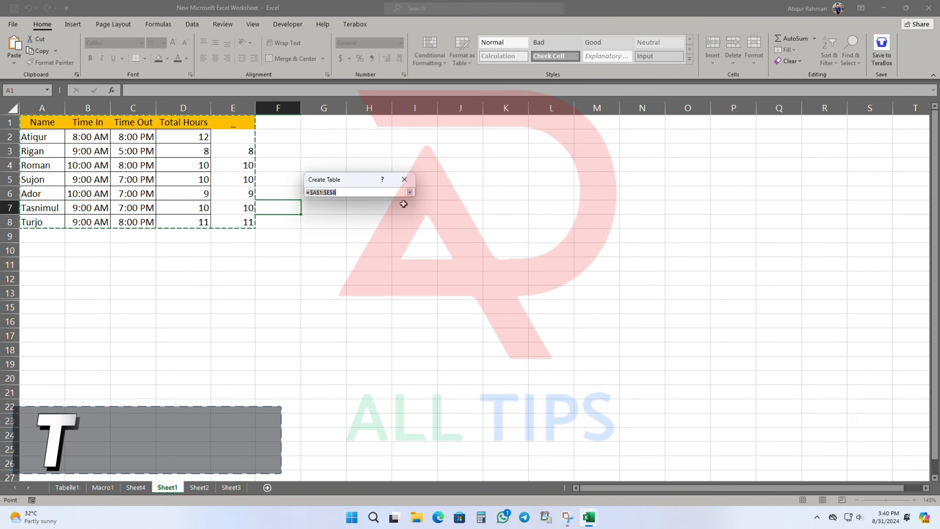
# - Convert the range A1:E8 into a table with headers and undo the conversion
pyautogui.click(409, 193)
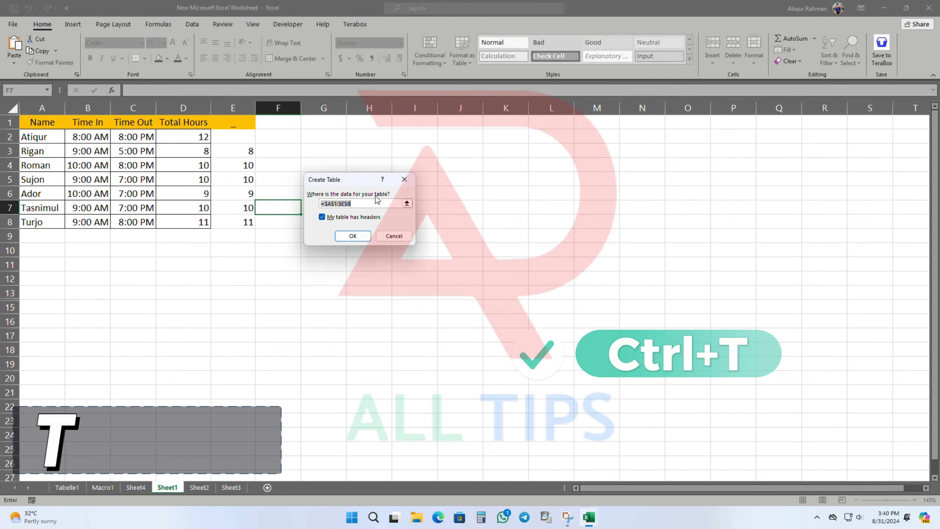
pyautogui.click(351, 237)
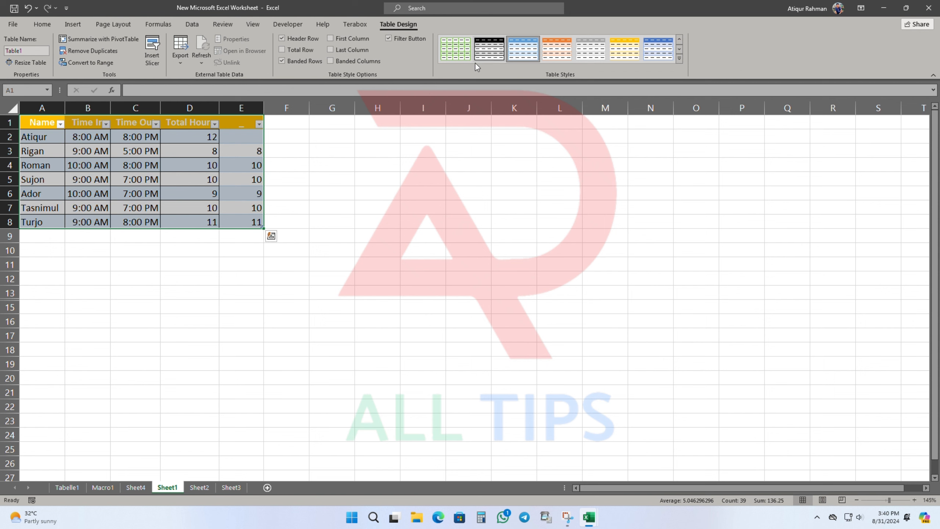
pyautogui.hotkey('ctrl', 'z')
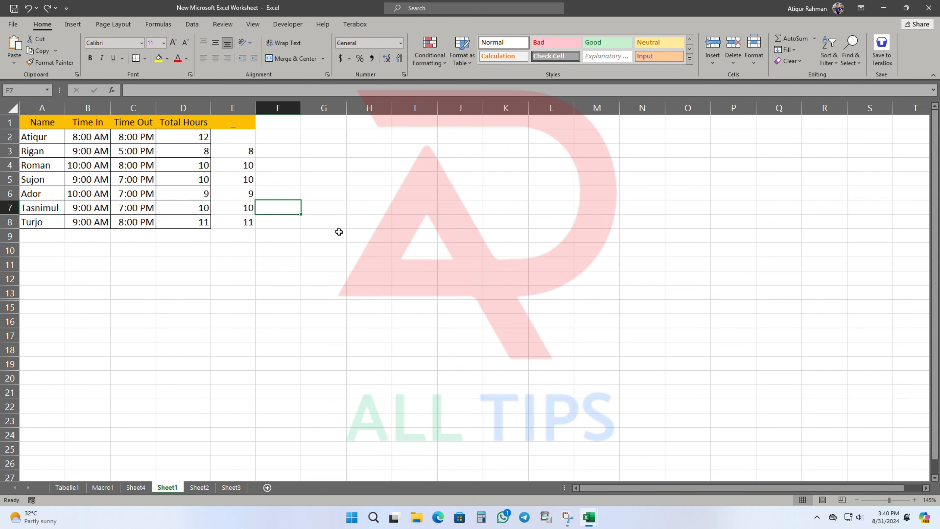
# - Redo the table conversion of A1:E8 and undo it again, repeating this twice
pyautogui.hotkey('ctrl', 'y')
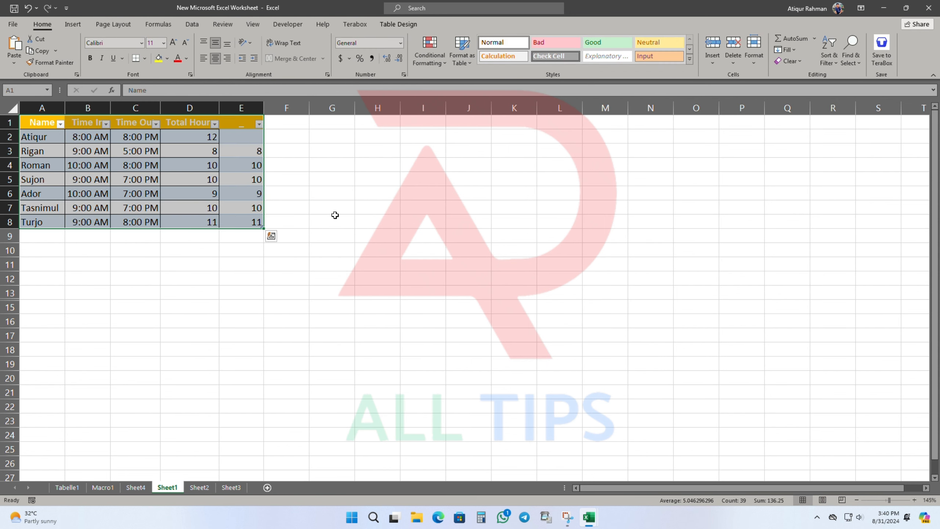
pyautogui.hotkey('ctrl', 'z')
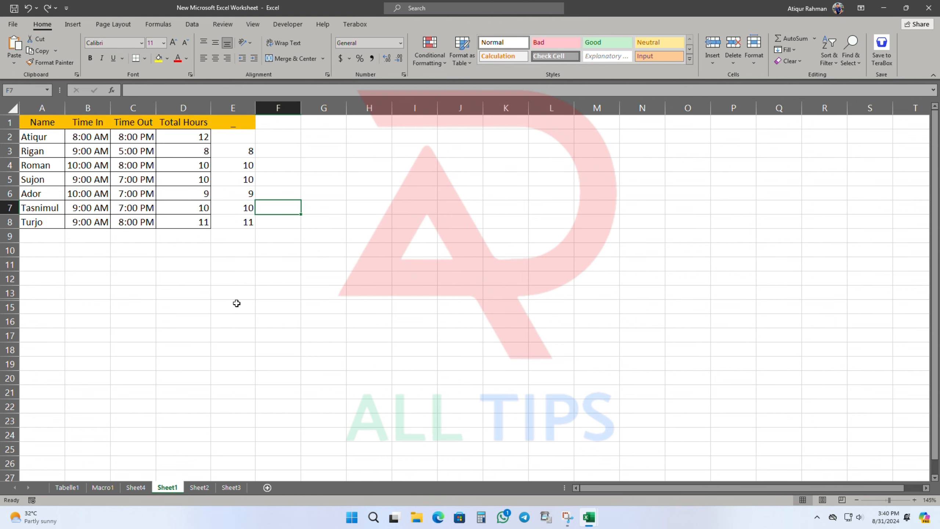
pyautogui.hotkey('ctrl', 'y')
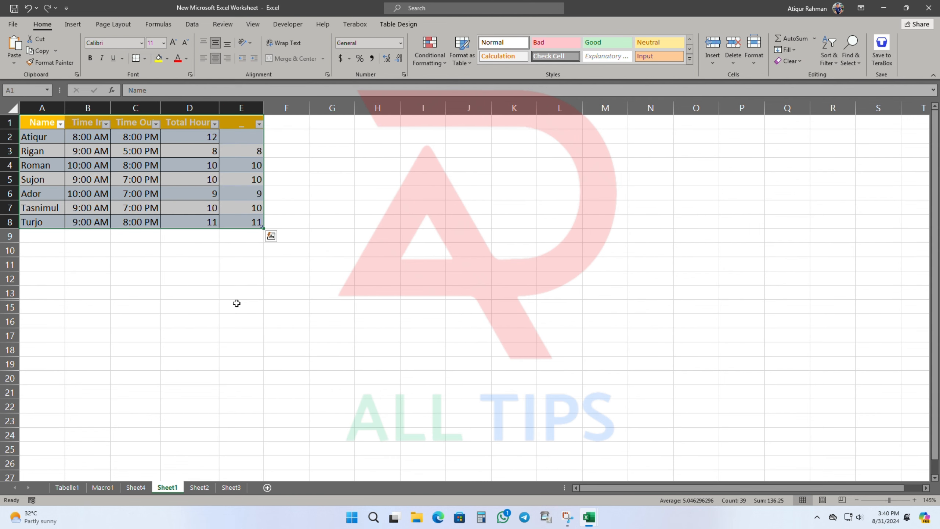
pyautogui.hotkey('ctrl', 'z')
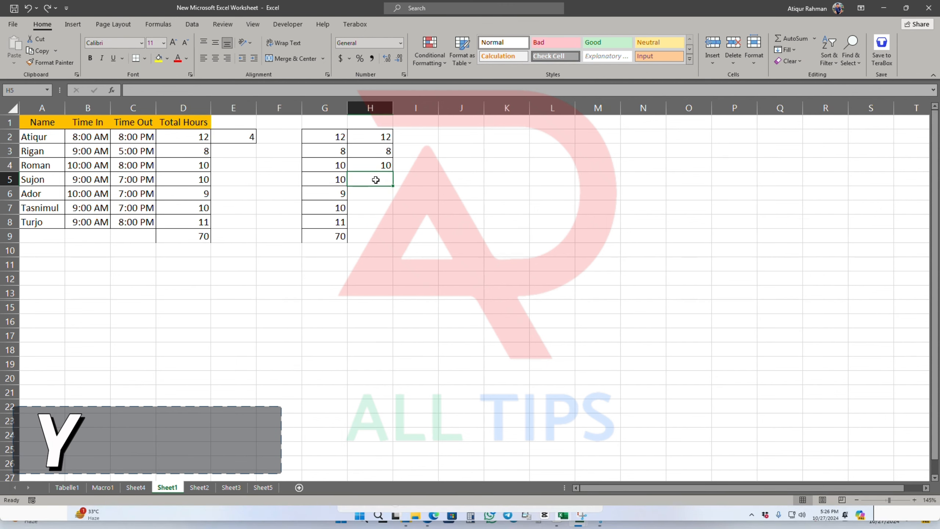
# - Enter dsfdsfds in cell H5, repeat the last Fill Right in H6 and undo the last change
pyautogui.write('dsfdsfds')
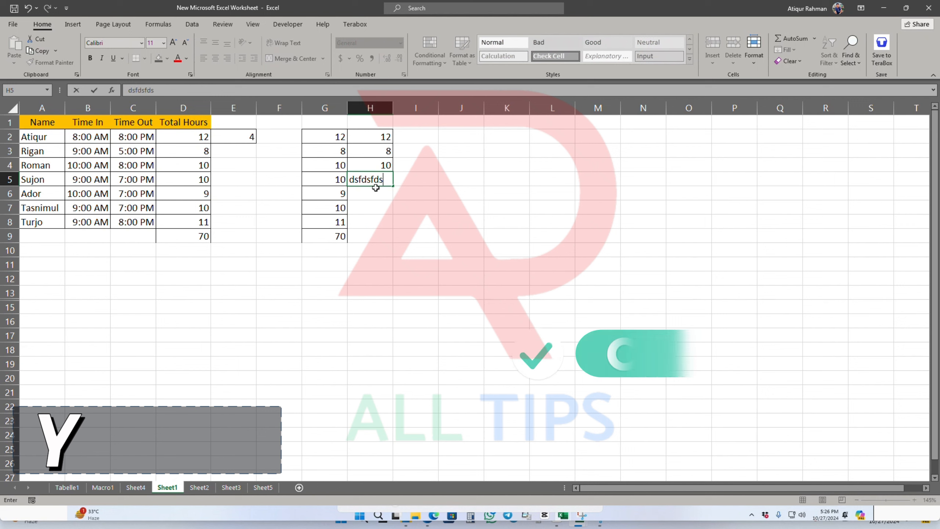
pyautogui.click(373, 190)
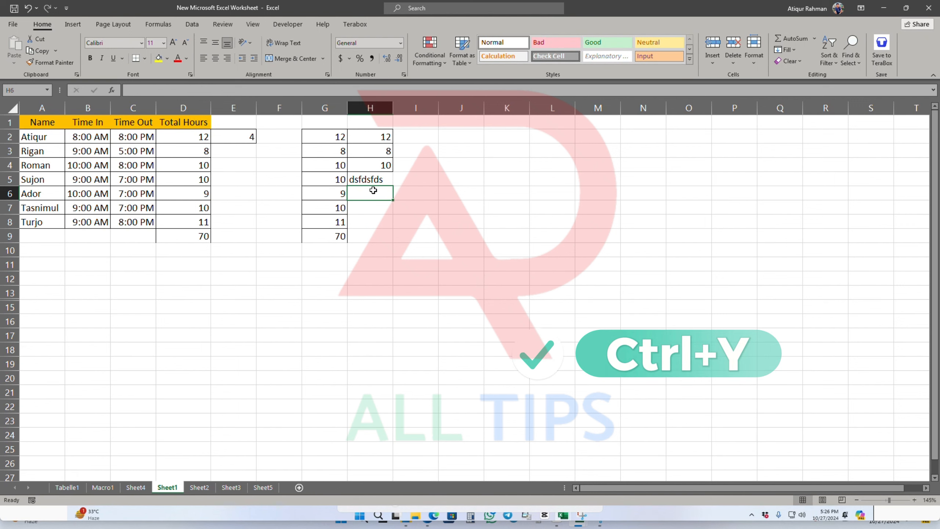
pyautogui.hotkey('ctrl', 'y')
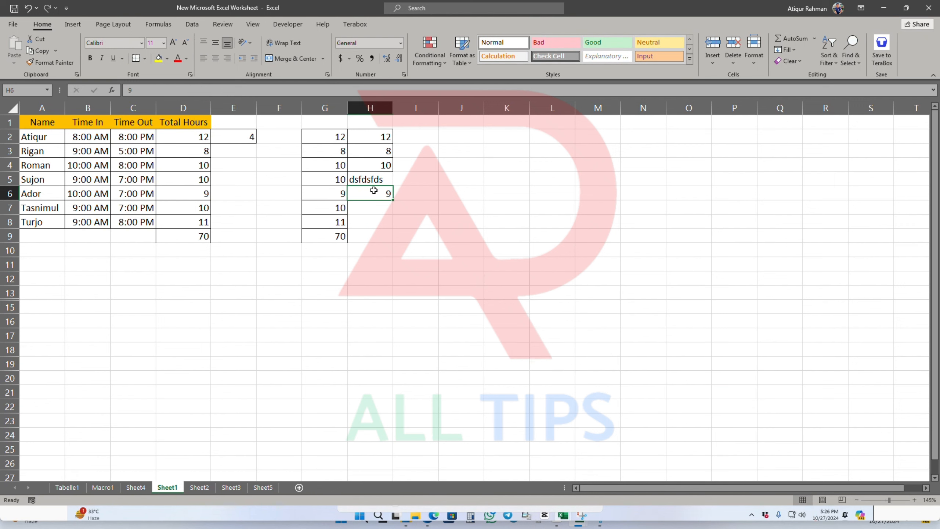
pyautogui.click(381, 176)
pyautogui.hotkey('ctrl', 'z')
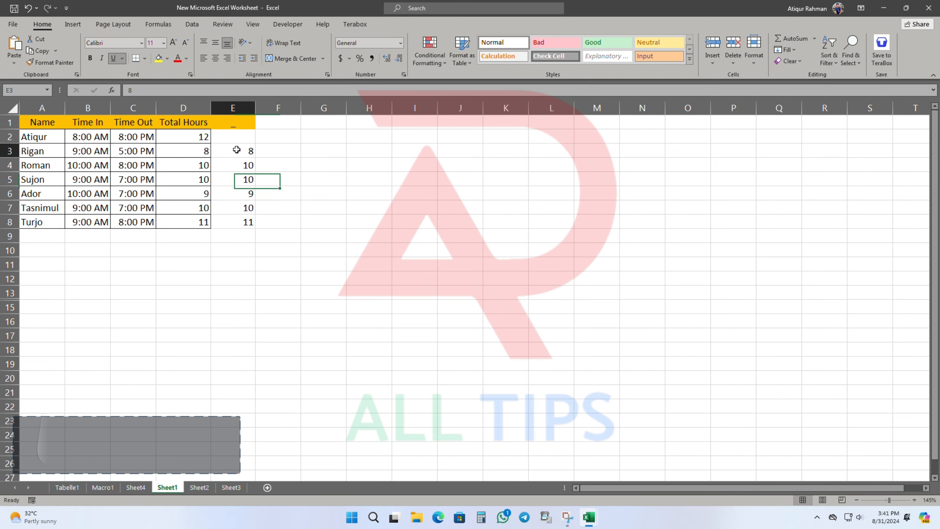
# - Apply underline and italic to E3:E9, then remove both formats
pyautogui.moveTo(243, 151); pyautogui.dragTo(235, 240)
pyautogui.hotkey('ctrl', 'u')
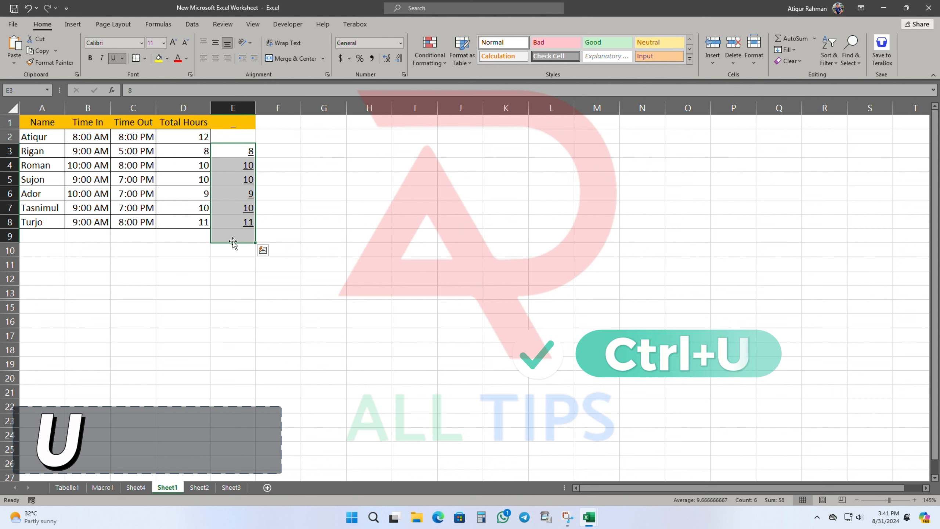
pyautogui.hotkey('ctrl', 'i')
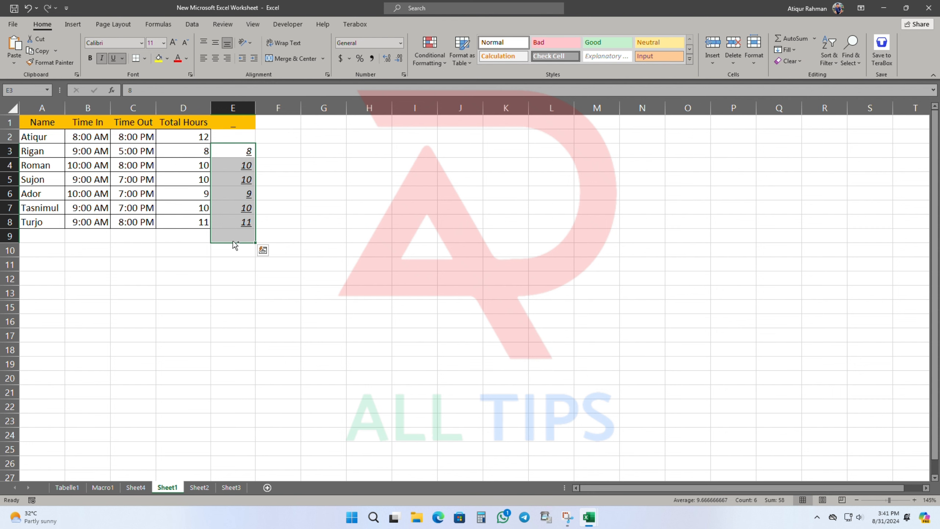
pyautogui.hotkey('ctrl', 'i')
pyautogui.hotkey('ctrl', 'u')
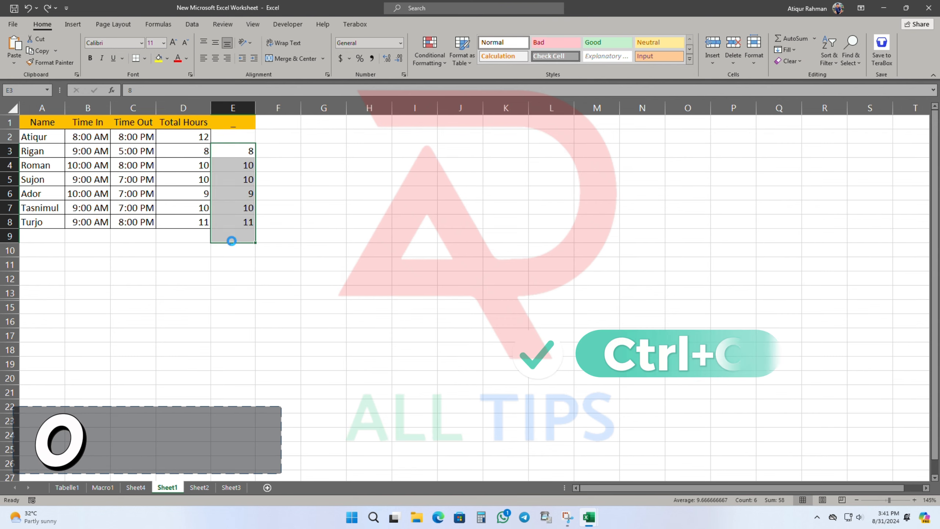
# - View the Open page and the print preview, returning to the worksheet after each
pyautogui.hotkey('ctrl', 'o')
pyautogui.click(14, 31)
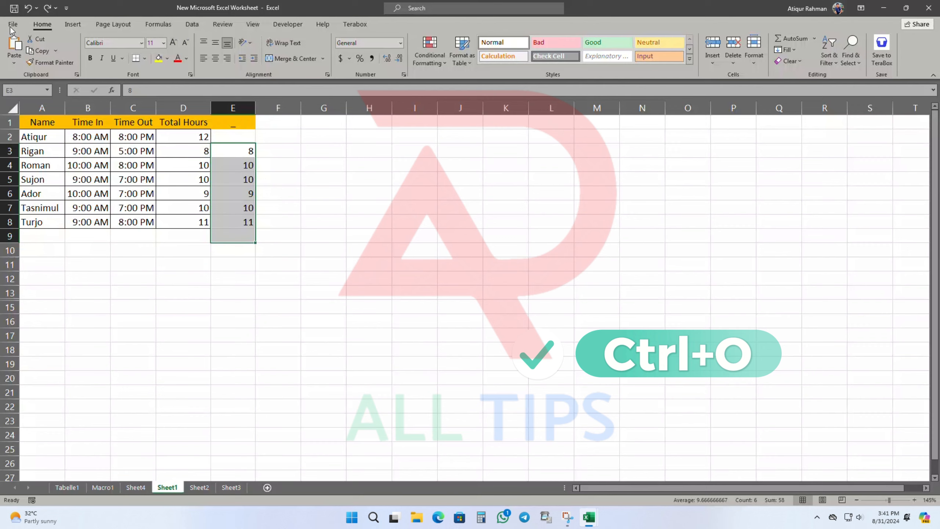
pyautogui.hotkey('ctrl', 'p')
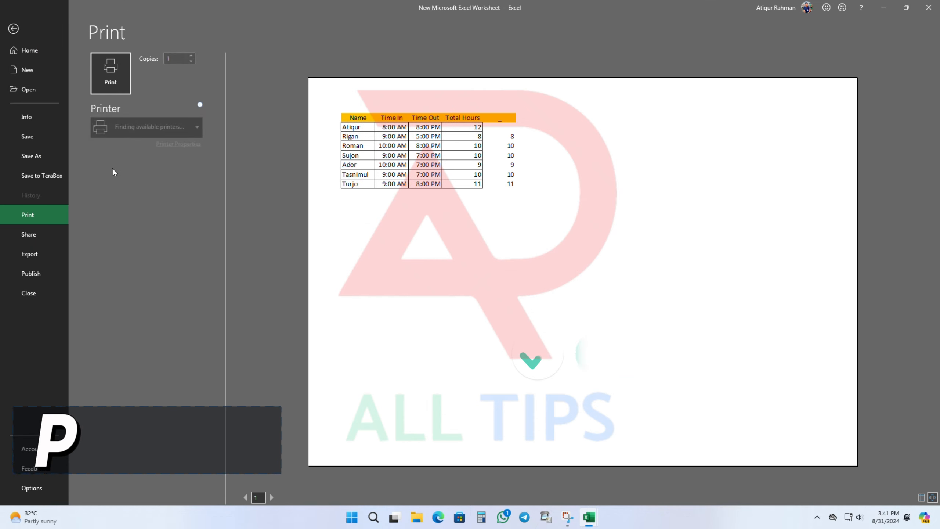
pyautogui.click(14, 29)
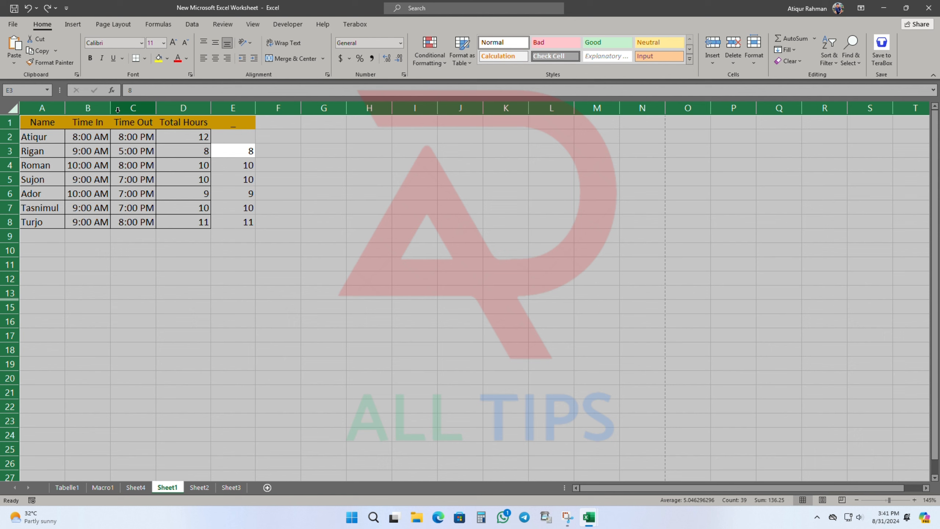
# - Fill the header row down through A1:E9 and undo the fill
pyautogui.moveTo(233, 236); pyautogui.dragTo(1, 115)
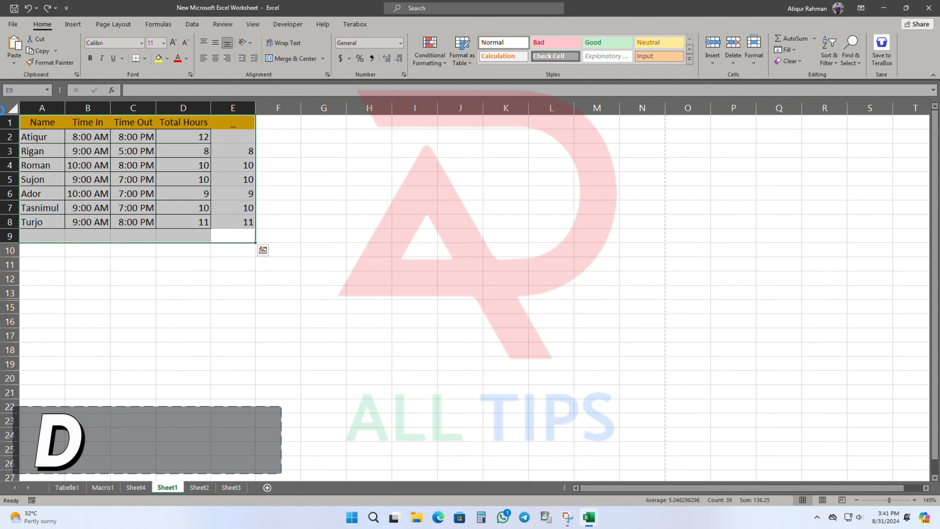
pyautogui.hotkey('ctrl', 'd')
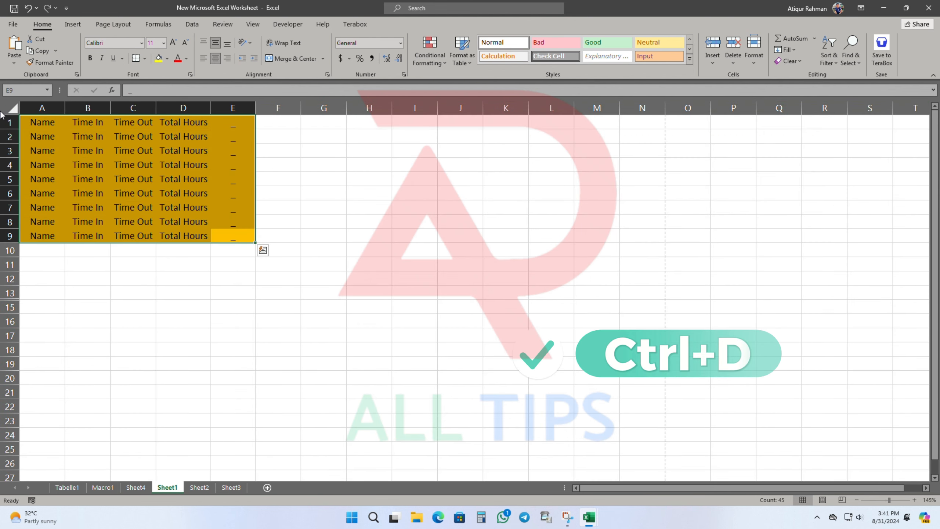
pyautogui.hotkey('ctrl', 'z')
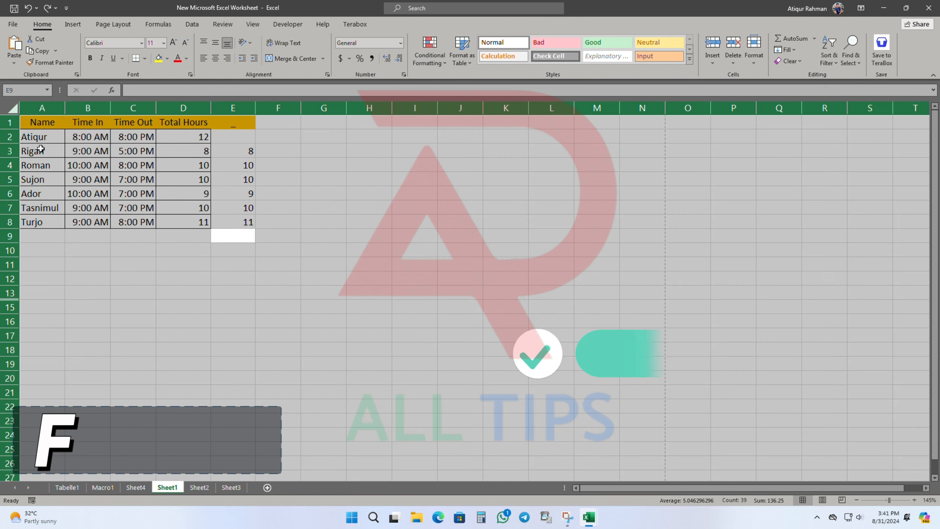
# - Select cell C12, bring up the Find dialog and close it without searching
pyautogui.click(132, 274)
pyautogui.hotkey('ctrl', 'f')
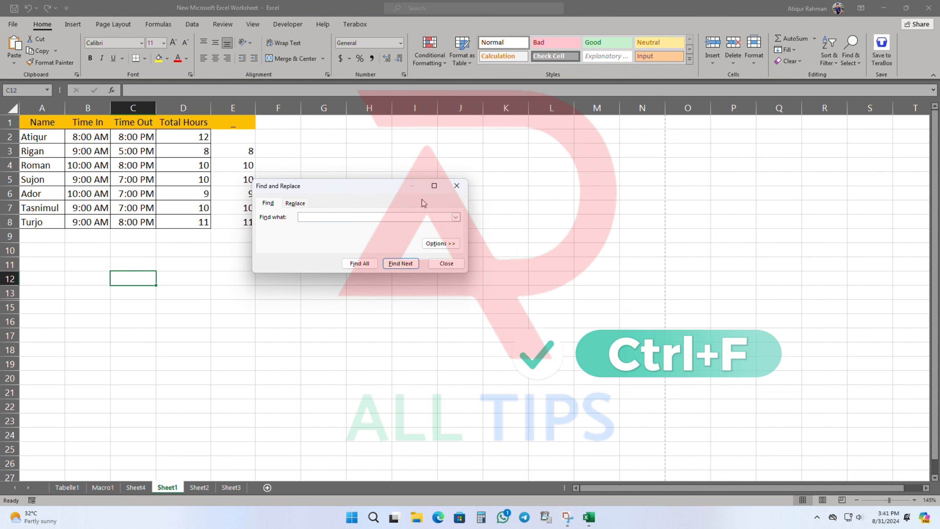
pyautogui.click(446, 263)
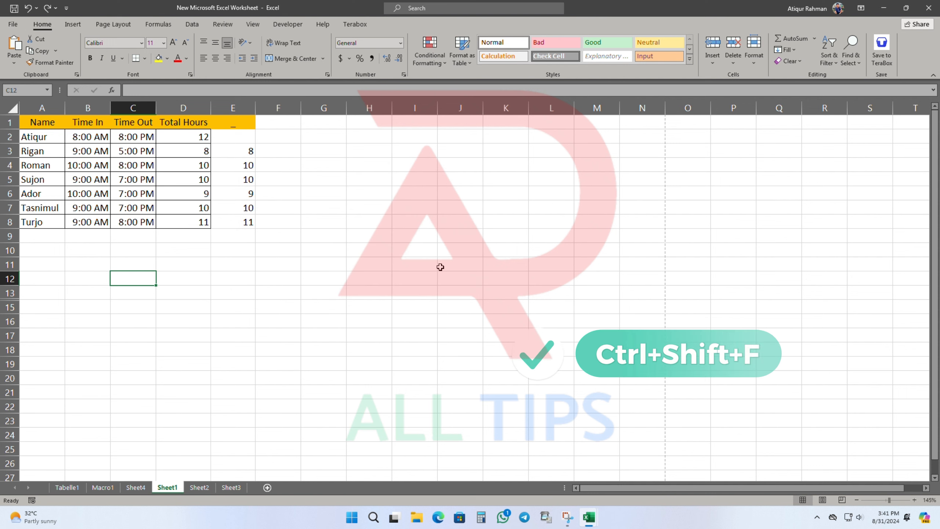
# - Examine the Number, Alignment, Font, Border, Fill and Protection settings in Format Cells for C12 and cancel
pyautogui.hotkey('ctrl', 'shift', 'f')
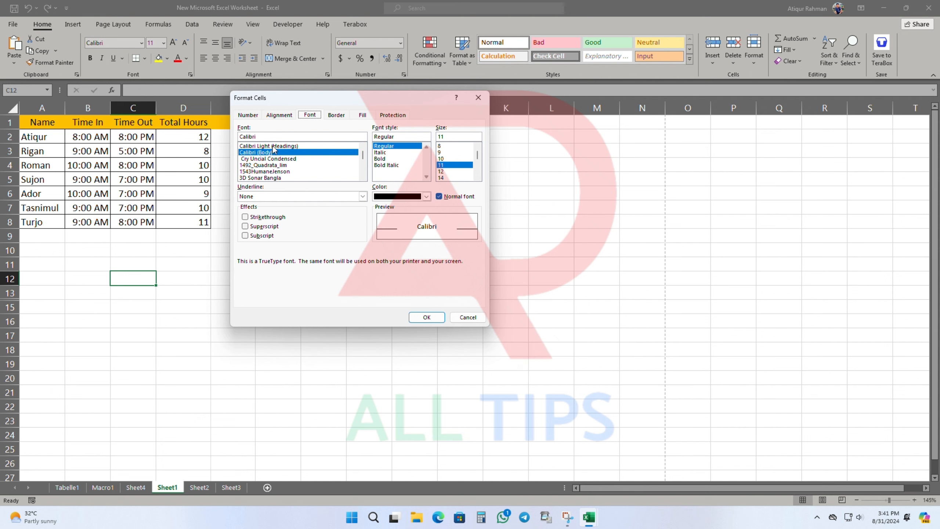
pyautogui.click(247, 115)
pyautogui.click(280, 115)
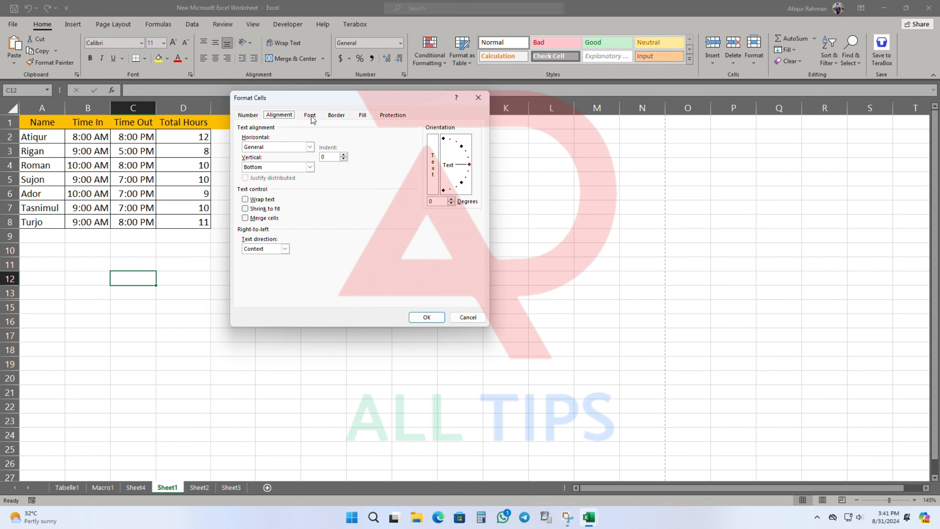
pyautogui.click(311, 115)
pyautogui.click(335, 116)
pyautogui.click(363, 116)
pyautogui.click(393, 116)
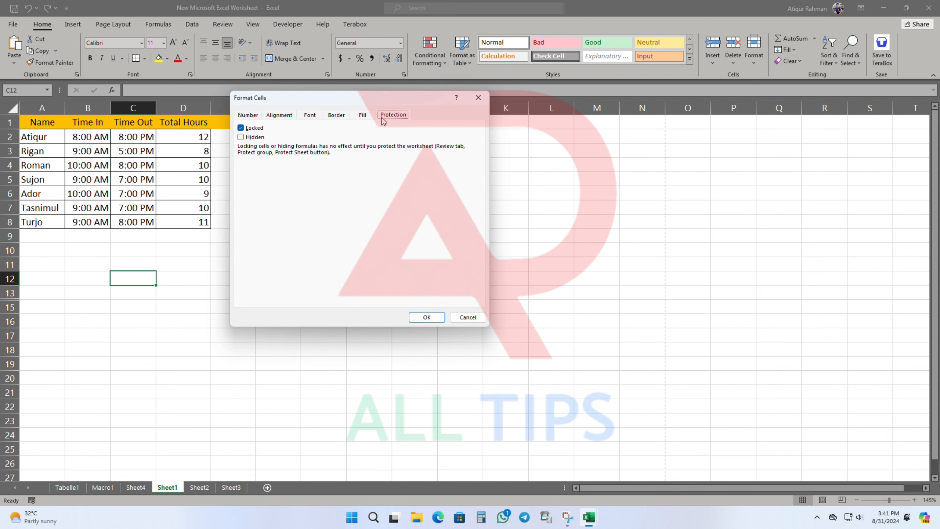
pyautogui.click(248, 115)
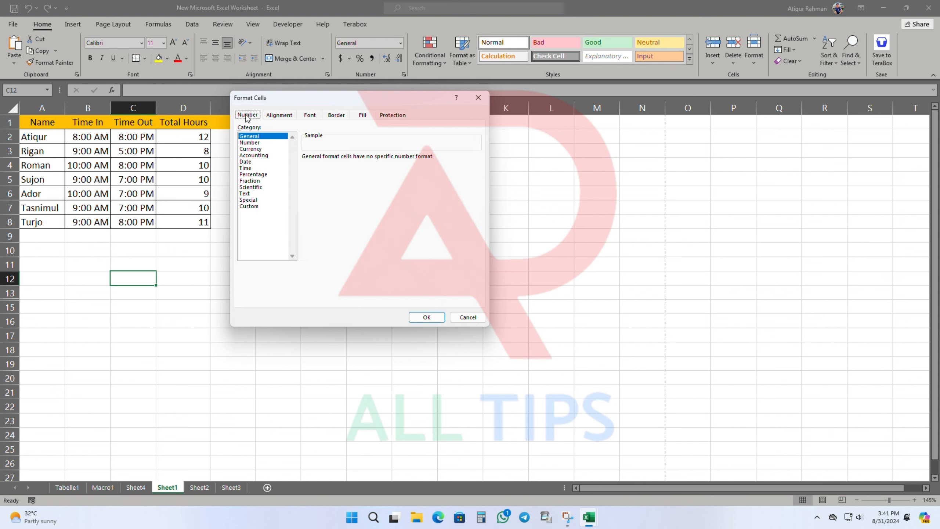
pyautogui.click(466, 316)
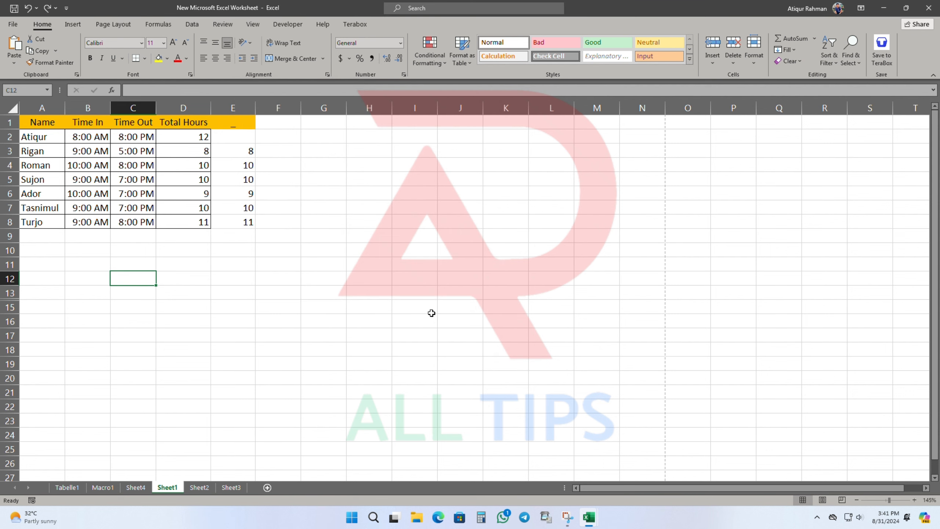
# - Bring up the Go To Special options from the Go To dialog and close them without selecting anything
pyautogui.hotkey('ctrl', 'g')
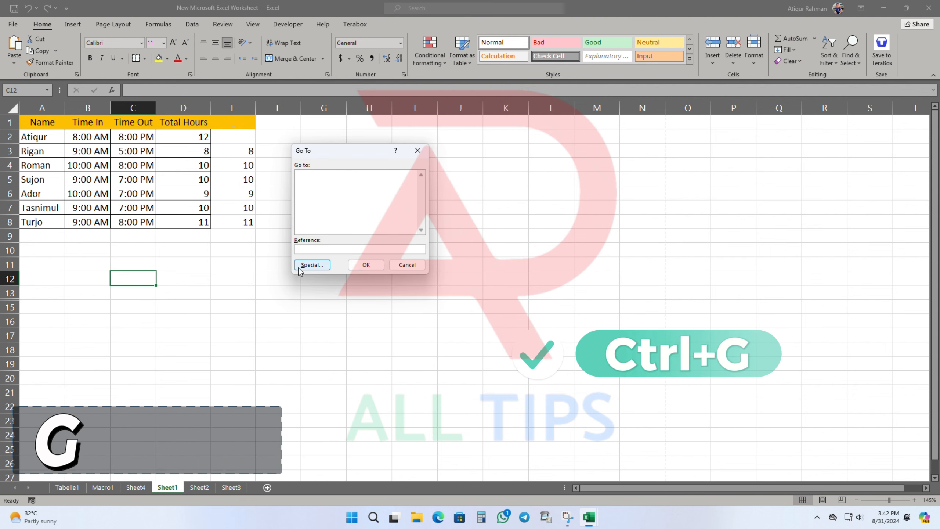
pyautogui.click(299, 268)
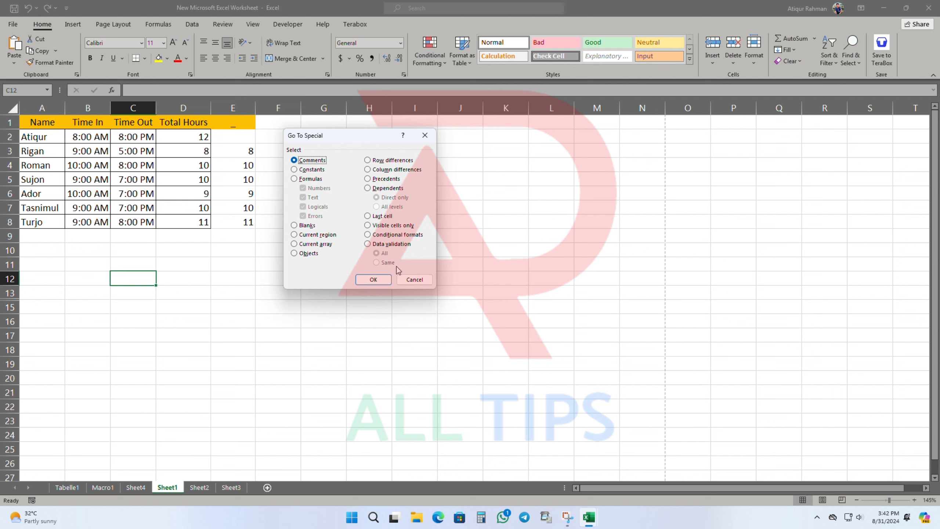
pyautogui.click(425, 135)
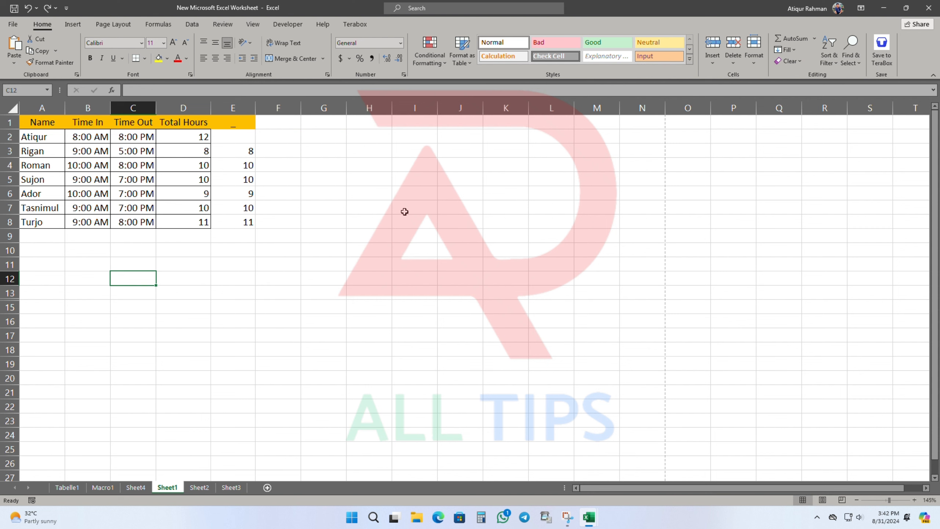
# - Bring up the Replace dialog and close it, then view the Insert Hyperlink dialog for C12 and close it
pyautogui.hotkey('ctrl', 'h')
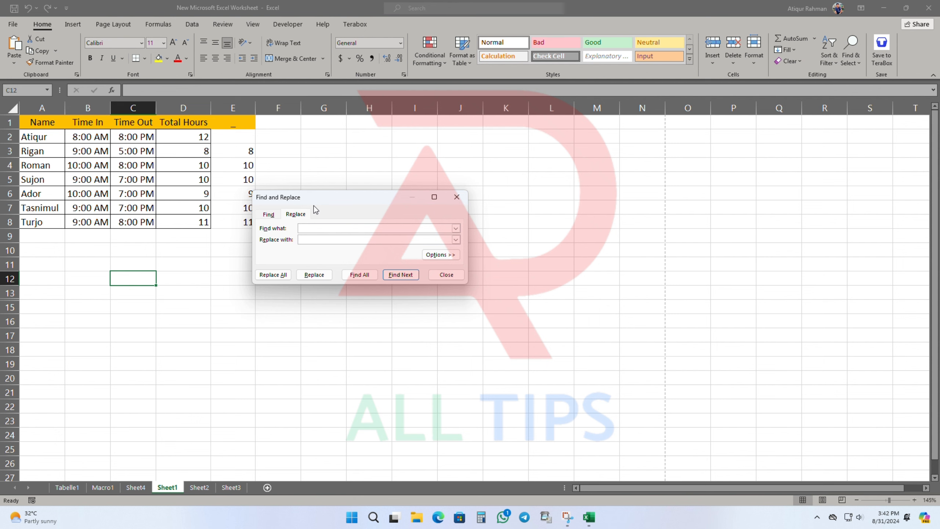
pyautogui.hotkey('ctrl', 'j')
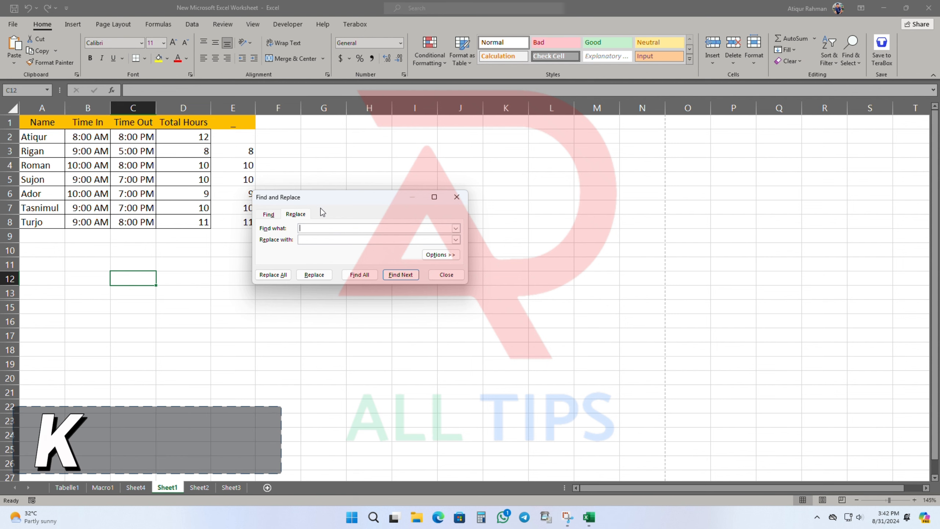
pyautogui.click(456, 196)
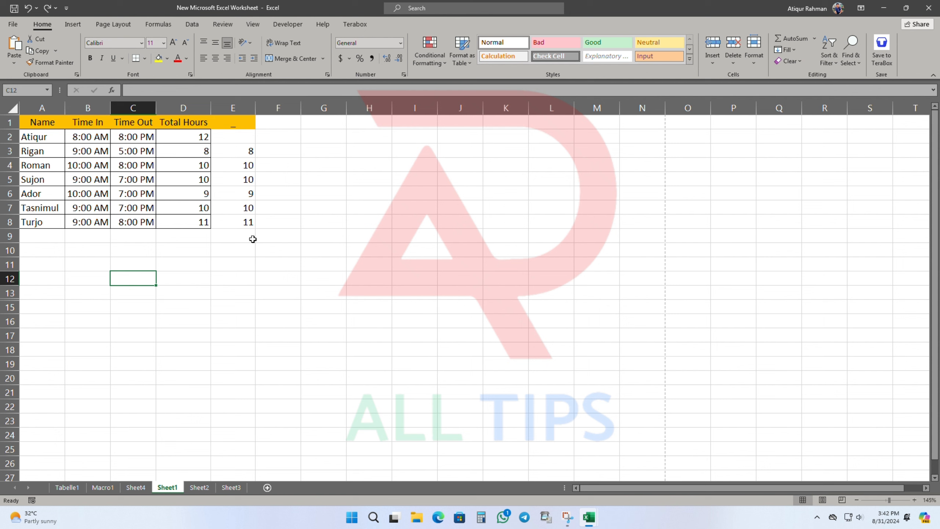
pyautogui.hotkey('ctrl', 'k')
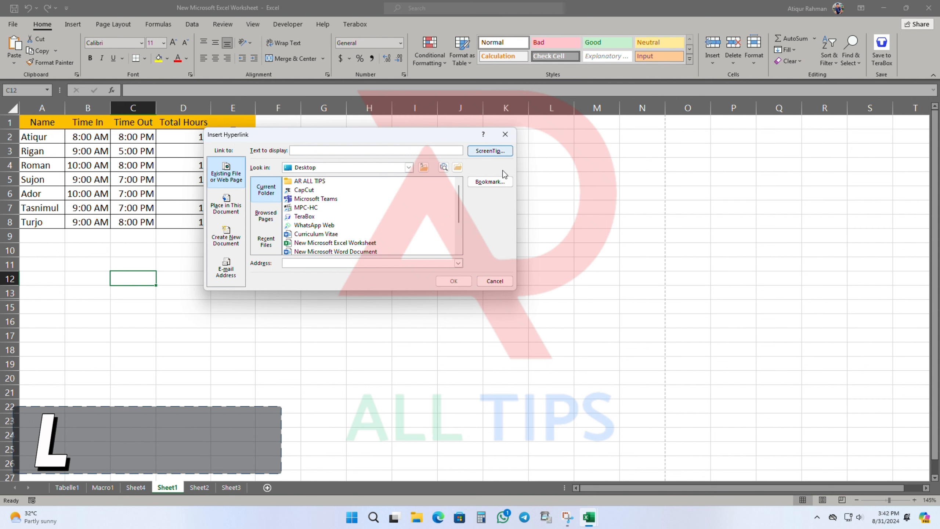
pyautogui.click(505, 134)
# - Create a table at C12 without the headers option and undo it
pyautogui.hotkey('ctrl', 'l')
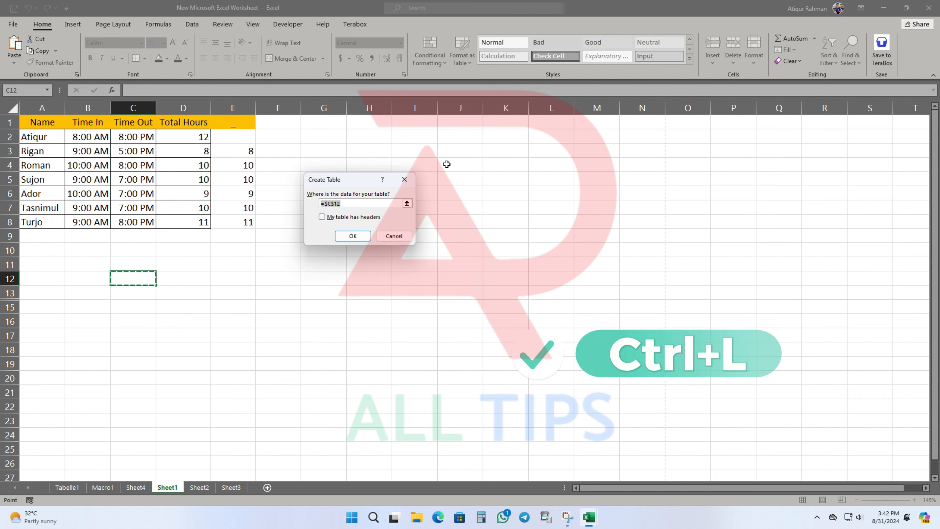
pyautogui.click(353, 236)
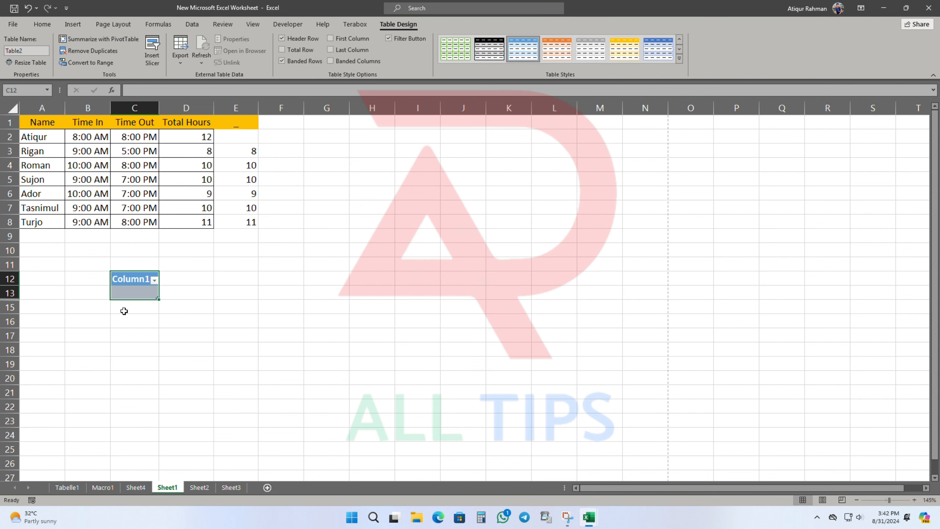
pyautogui.hotkey('ctrl', 'z')
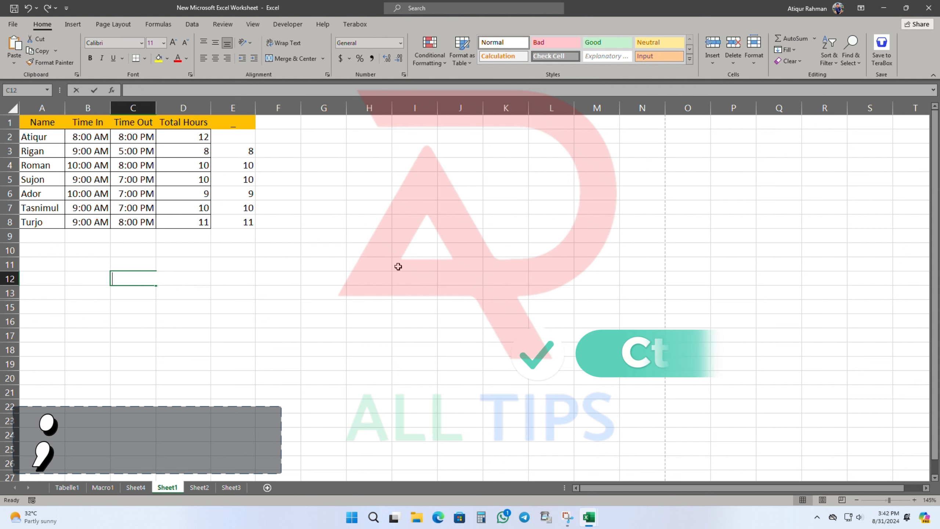
# - Insert the current date in C12 and undo the entry
pyautogui.hotkey('ctrl', ';')
pyautogui.hotkey('ctrl', 'z')
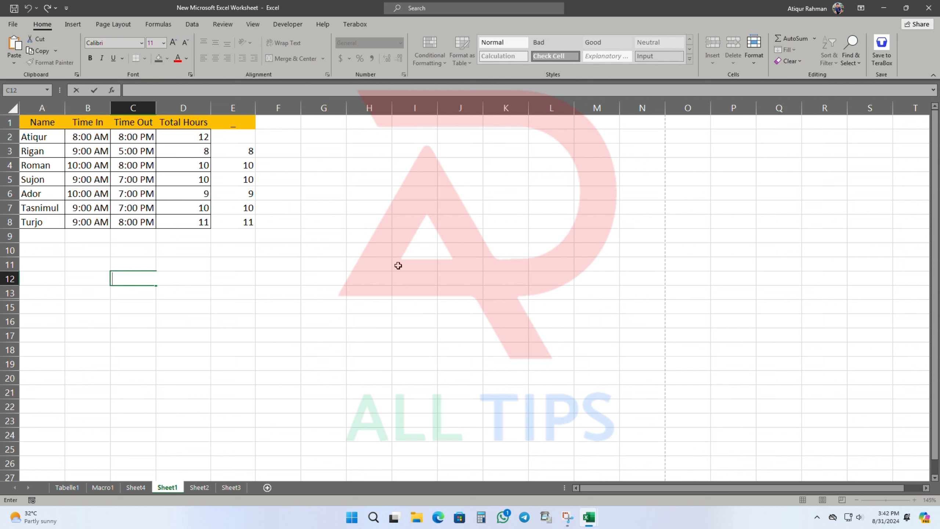
# - Insert the current time in C12 and cancel the entry
pyautogui.hotkey('ctrl', 'shift', ';')
pyautogui.press('Escape')
pyautogui.click(151, 351)
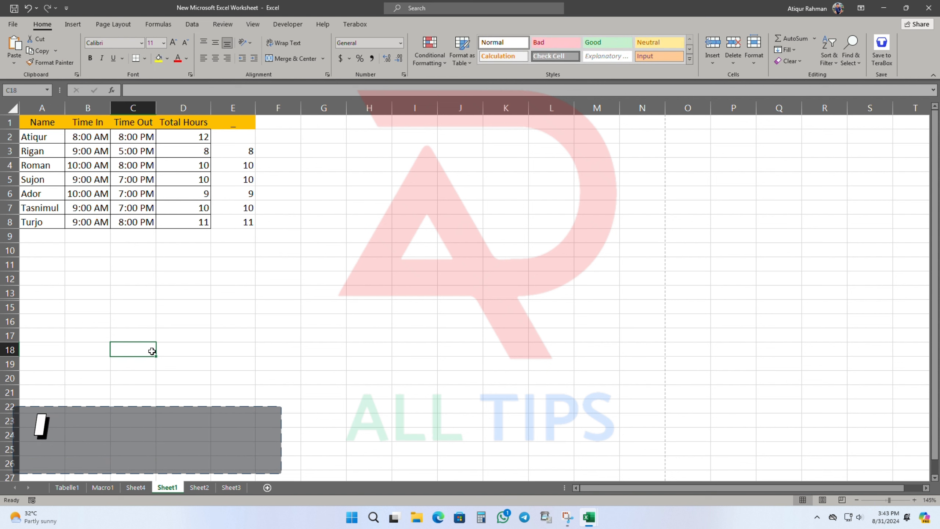
# - Bring up the Style dialog for rows 2 to 8 of the table and close it without changes
pyautogui.press('alt')
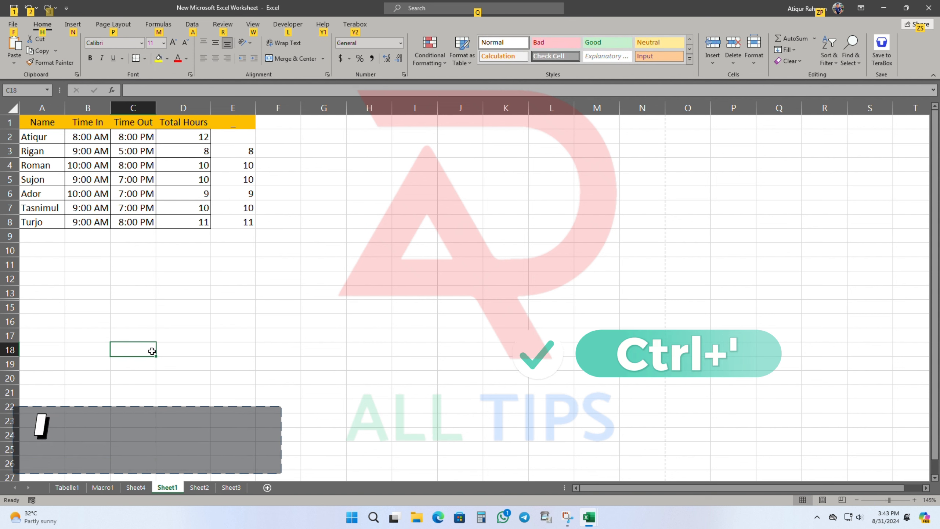
pyautogui.press('Escape')
pyautogui.moveTo(187, 137); pyautogui.dragTo(248, 220)
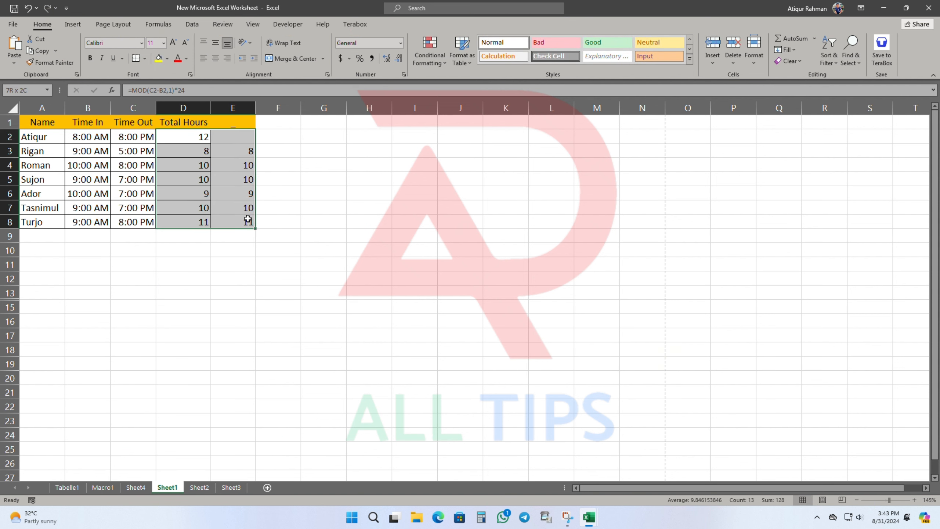
pyautogui.hotkey('alt', "'")
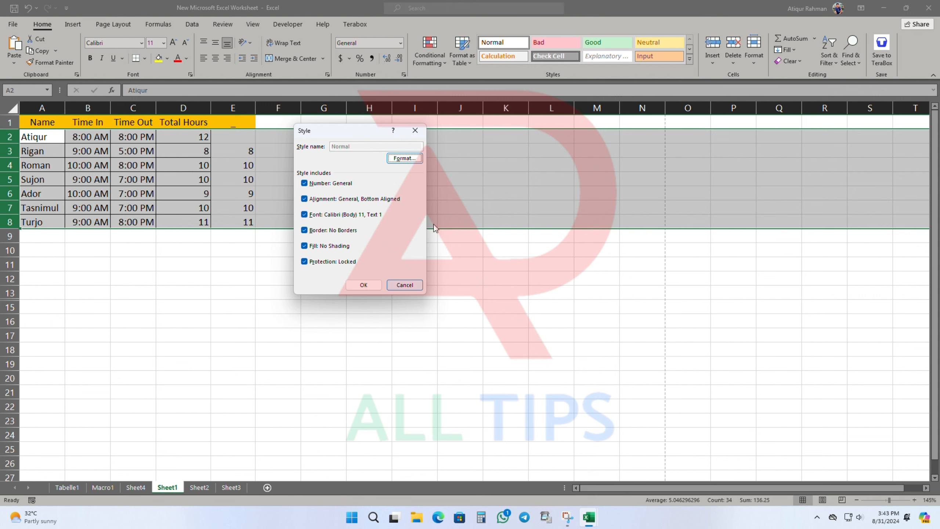
pyautogui.click(400, 285)
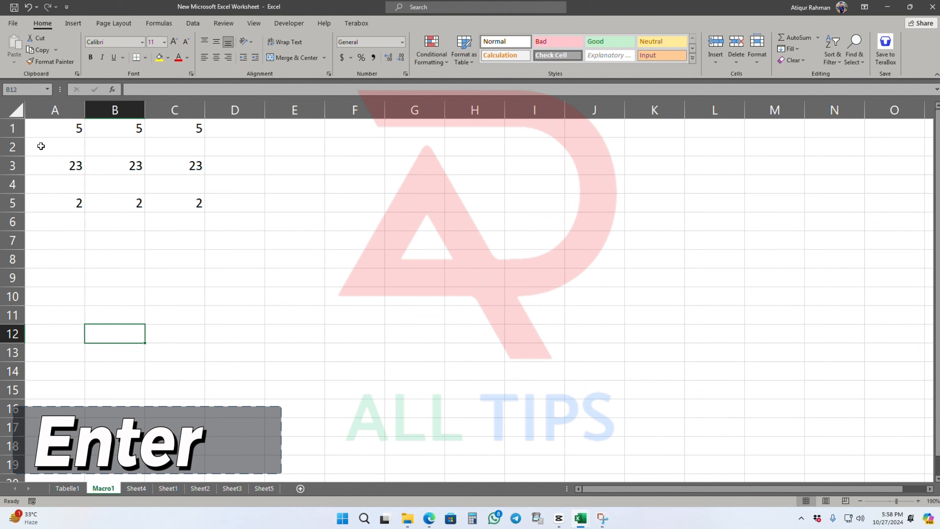
pyautogui.click(41, 145)
pyautogui.click(111, 142)
pyautogui.click(174, 147)
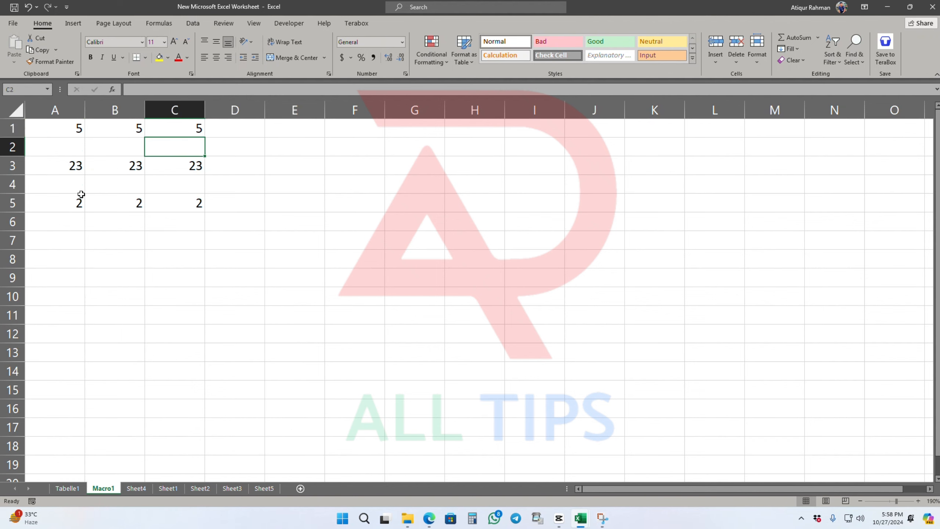
pyautogui.click(59, 183)
pyautogui.click(132, 291)
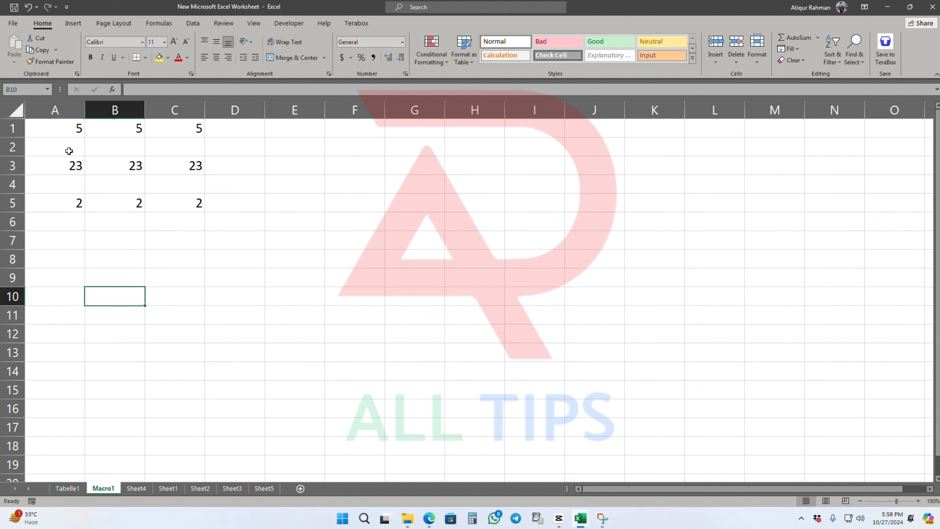
# - Fill the blank cells A2:C2 and A4:C4 with 5 in a single entry
pyautogui.moveTo(59, 146); pyautogui.dragTo(201, 144)
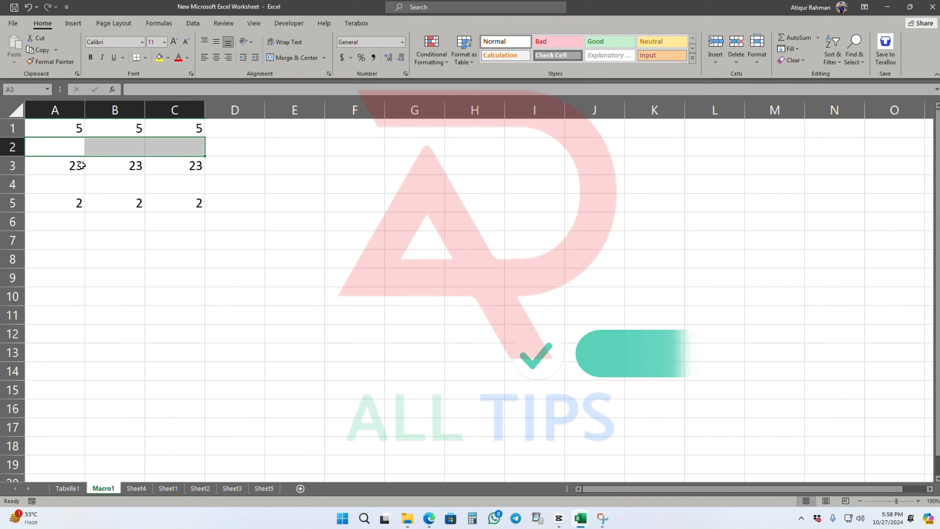
pyautogui.keyDown('ctrl'); pyautogui.moveTo(52, 183); pyautogui.dragTo(178, 183); pyautogui.keyUp('ctrl')
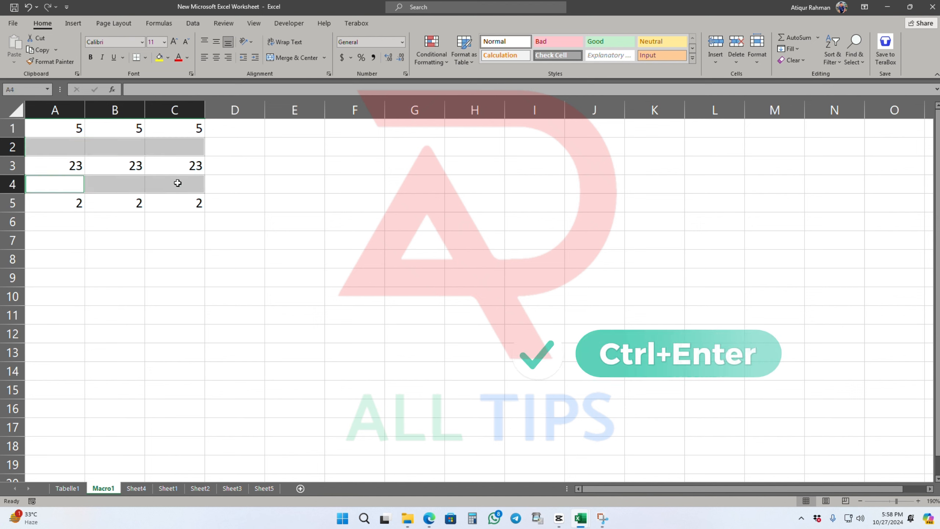
pyautogui.write('5')
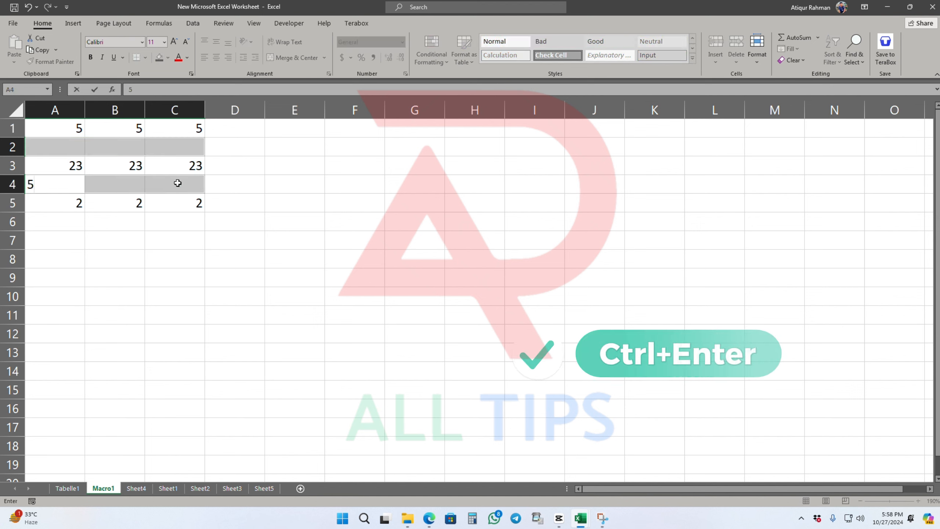
pyautogui.hotkey('ctrl', 'Return')
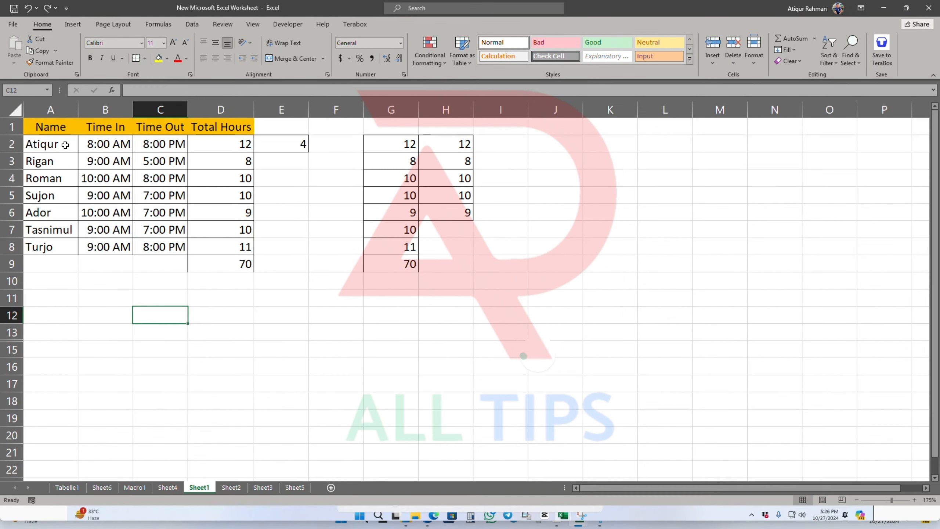
# - Add a line break after the name in A2 and enter dfdsfds on the second line
pyautogui.click(70, 190)
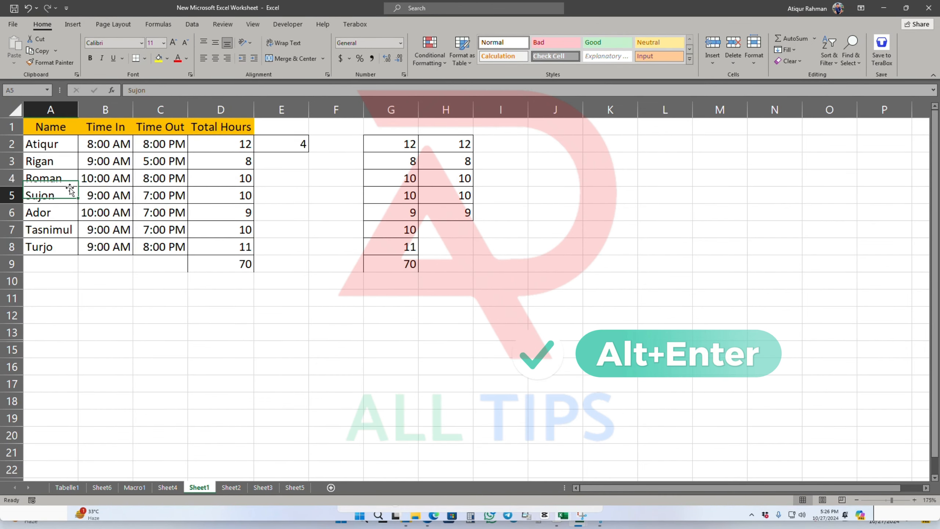
pyautogui.click(68, 144)
pyautogui.doubleClick(68, 145)
pyautogui.hotkey('alt', 'Return')
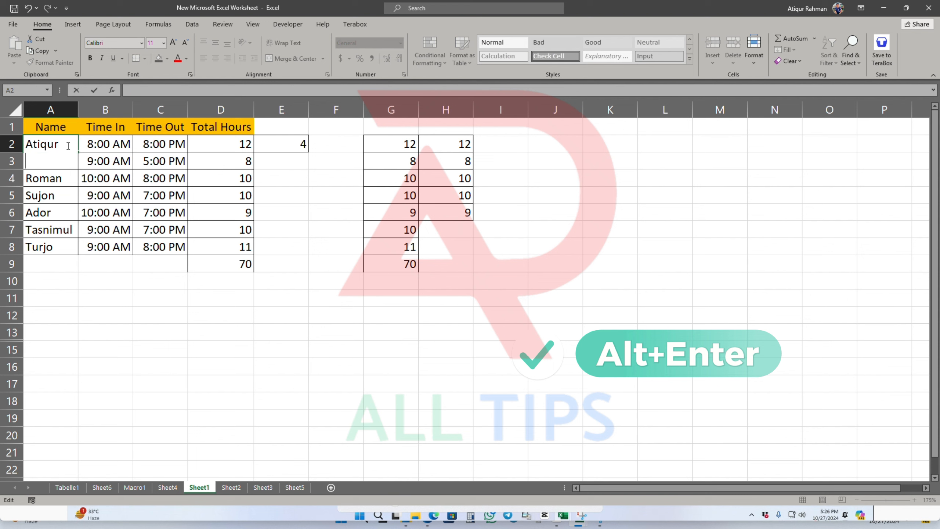
pyautogui.write('dfdsfds')
pyautogui.press('Return')
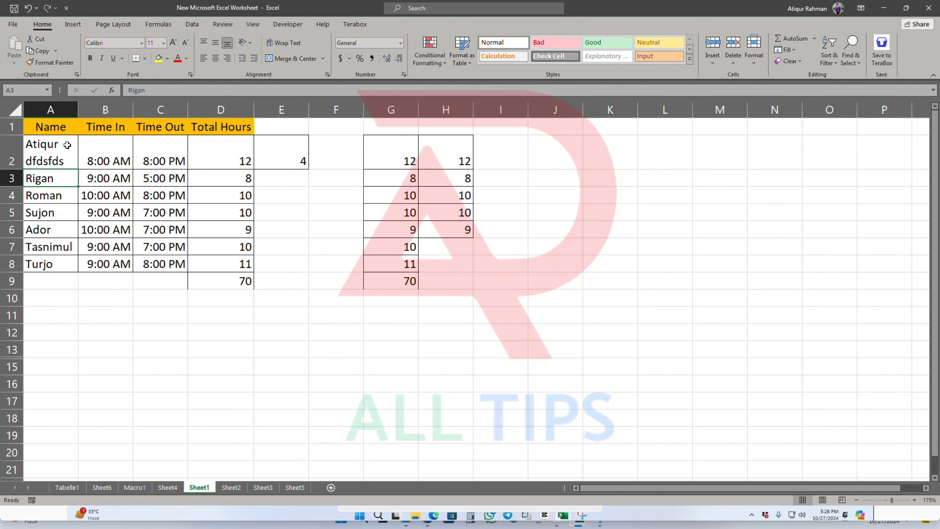
# - Add a line break after the name in A3 and enter fdsfdsf on the second line
pyautogui.doubleClick(64, 179)
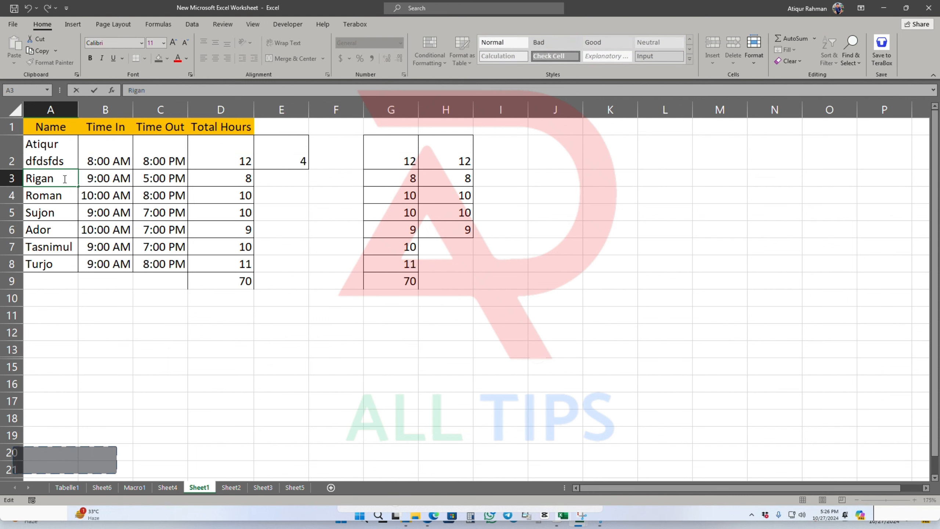
pyautogui.hotkey('alt', 'Return')
pyautogui.write('fdsfdsf')
pyautogui.press('Return')
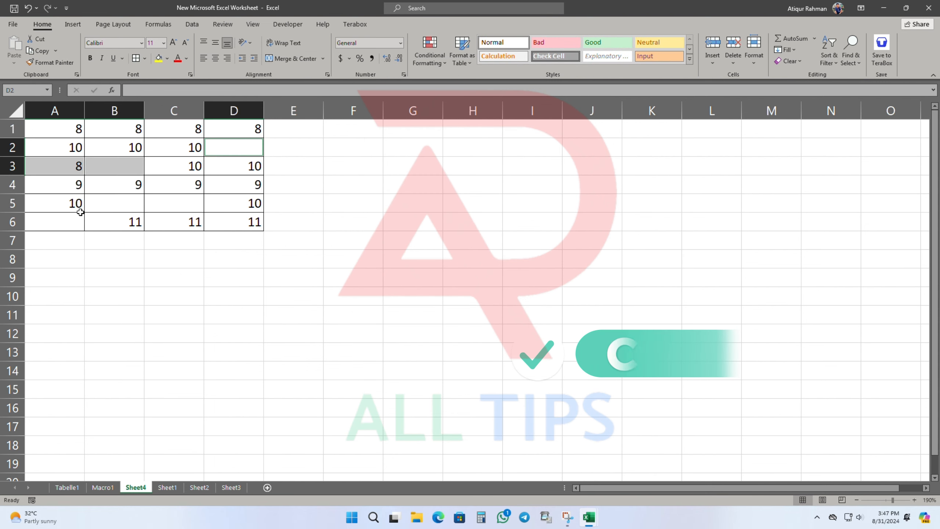
# - Redo the last three undone changes in the number table on Sheet4 and select C5
pyautogui.hotkey('ctrl', 'y')
pyautogui.hotkey('ctrl', 'y')
pyautogui.hotkey('ctrl', 'y')
pyautogui.click(176, 202)
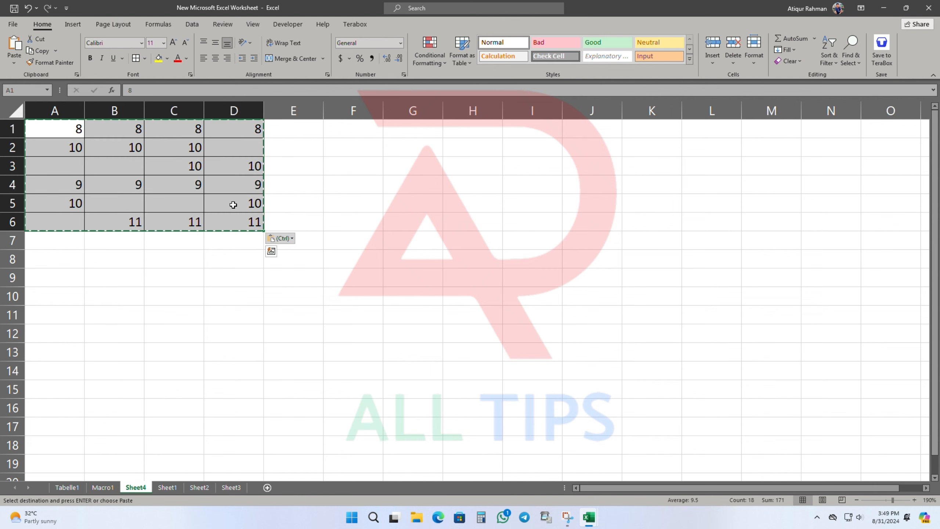
# - Make the numbers in A1:D6 bold and create a new workbook
pyautogui.hotkey('ctrl', 'b')
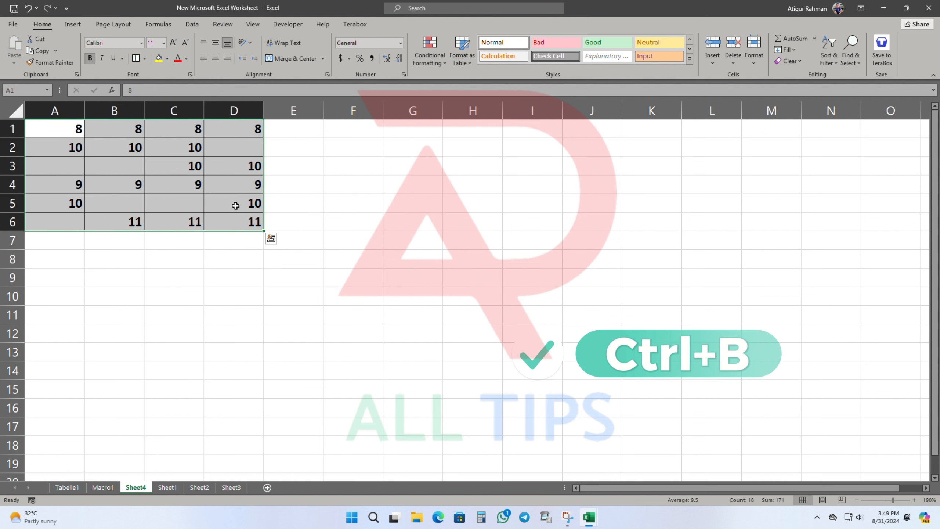
pyautogui.hotkey('ctrl', 'n')
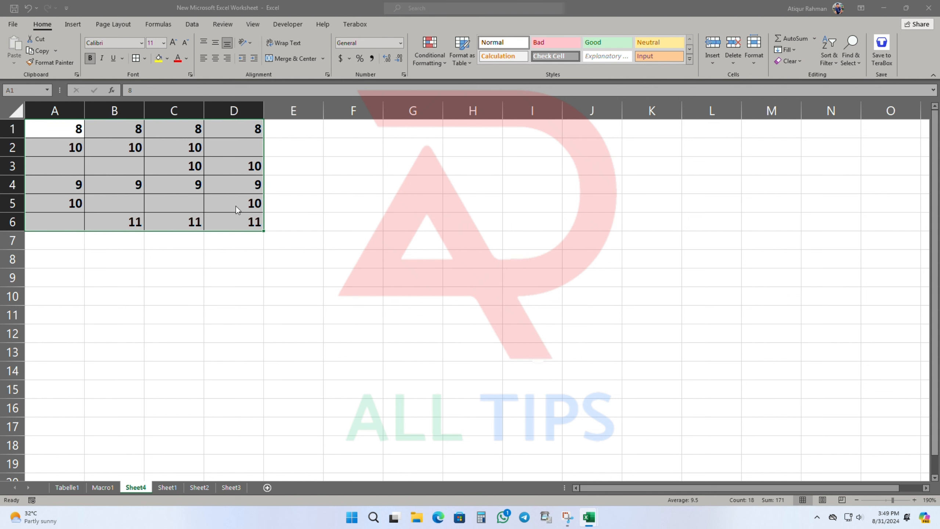